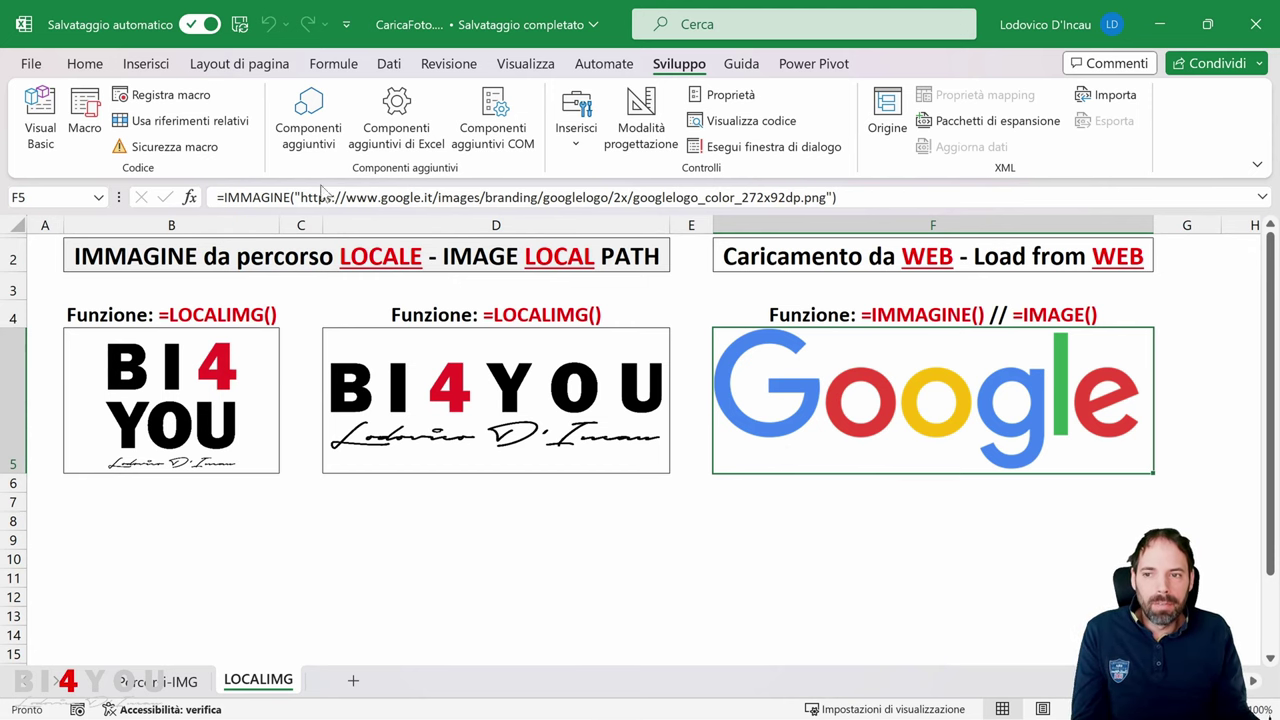
Inspect F5's Google image formula and B5's =LOCALIMG('Percorsi-IMG'!B3) formula, leaving both unchanged.
{"action": "left_click", "coordinate": [274, 197]}
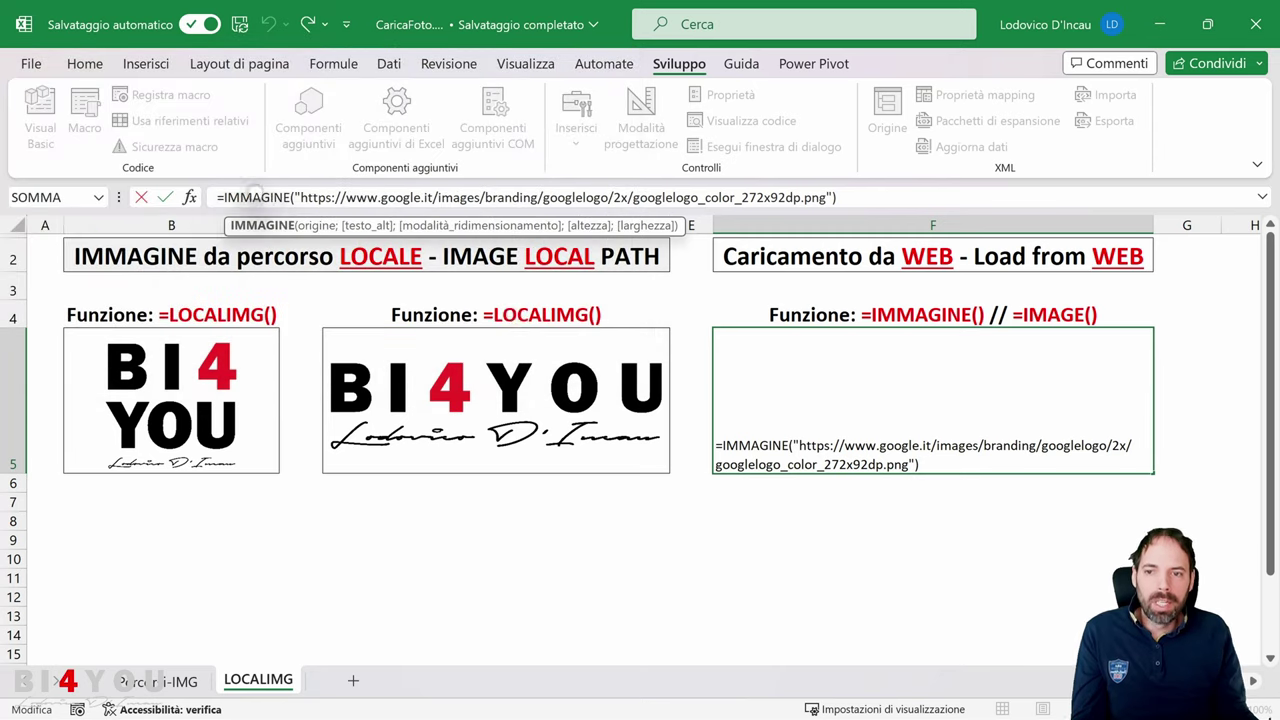
{"action": "key", "text": "Return"}
{"action": "left_click", "coordinate": [264, 366]}
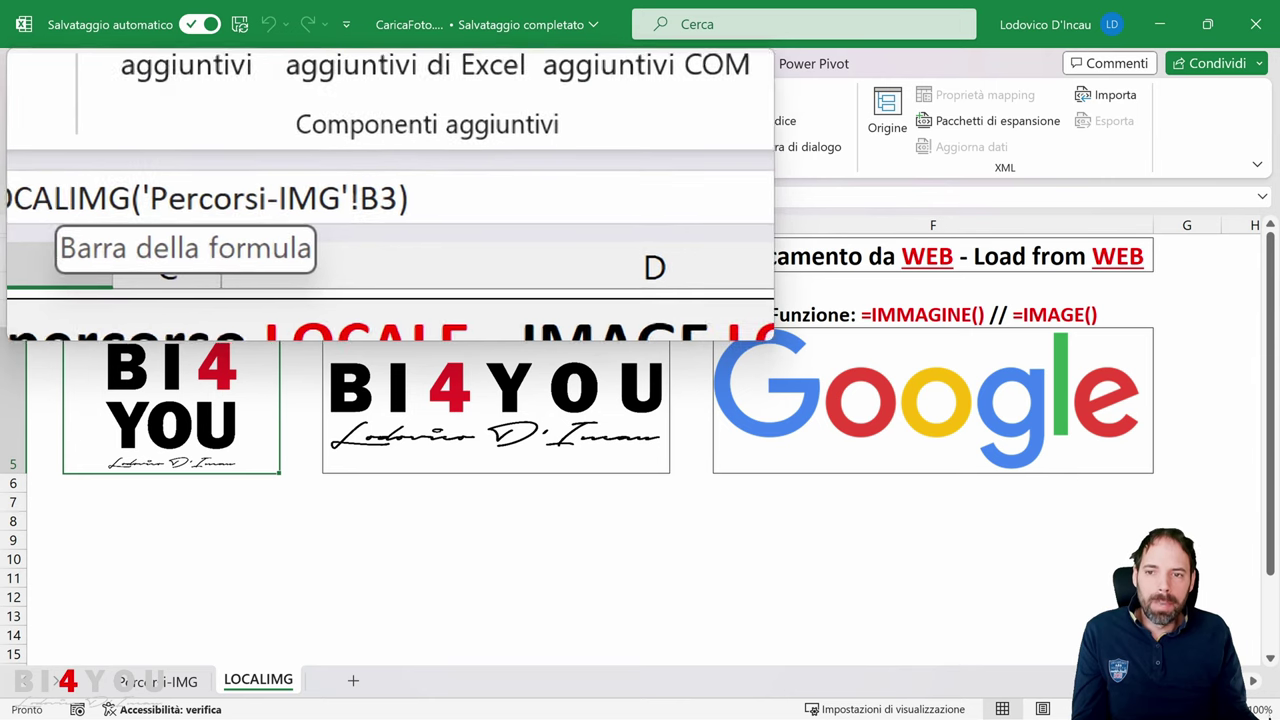
{"action": "left_click", "coordinate": [360, 196]}
{"action": "left_click_drag", "start_coordinate": [360, 196], "coordinate": [255, 196]}
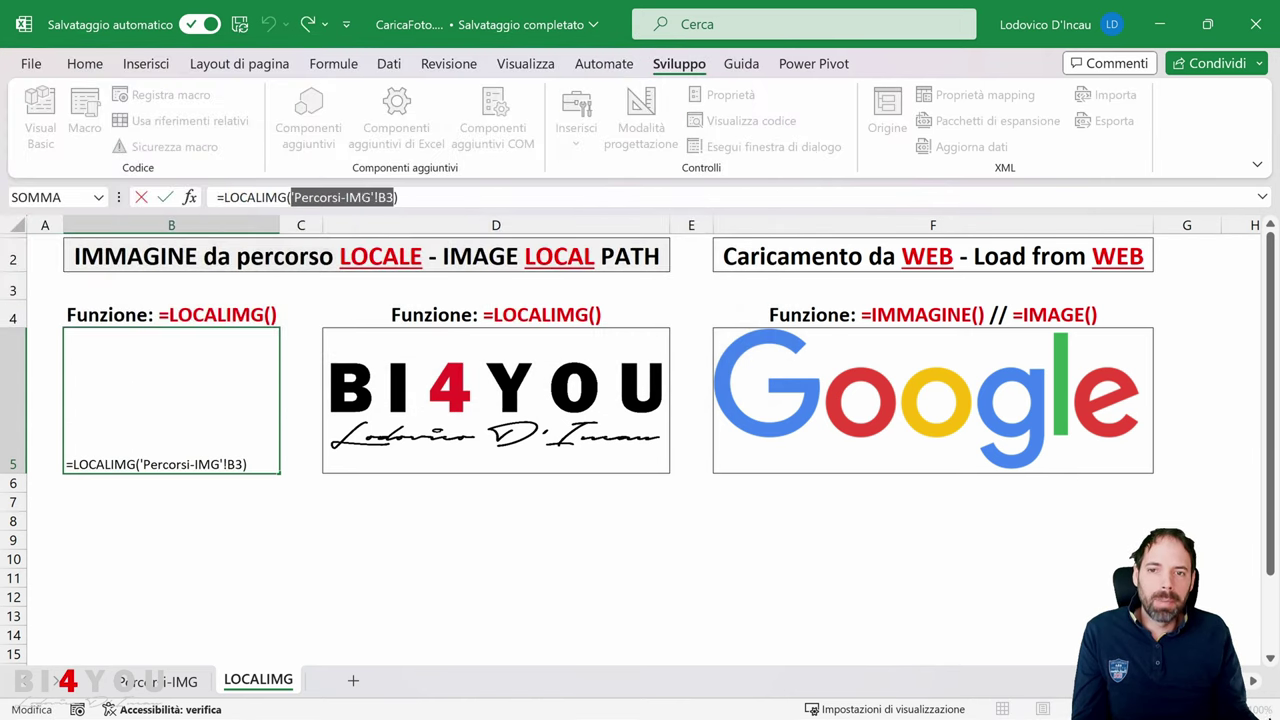
{"action": "key", "text": "Escape"}
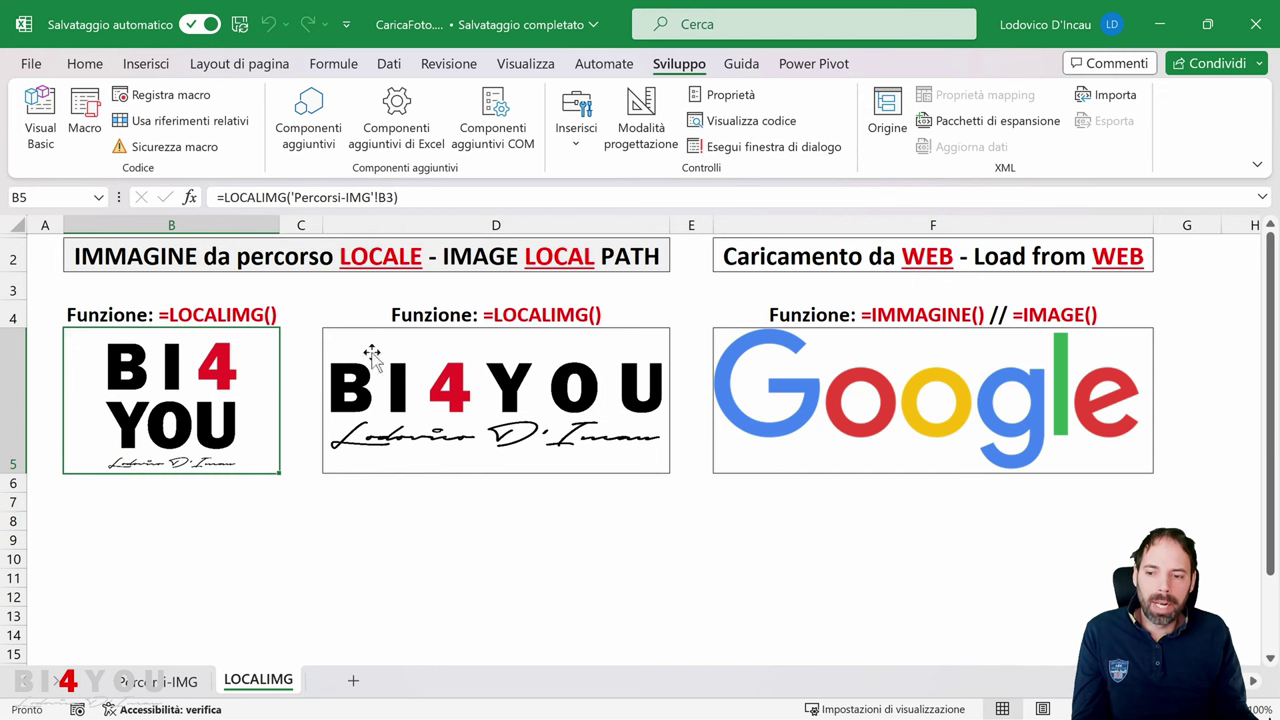
{"action": "left_click", "coordinate": [165, 683]}
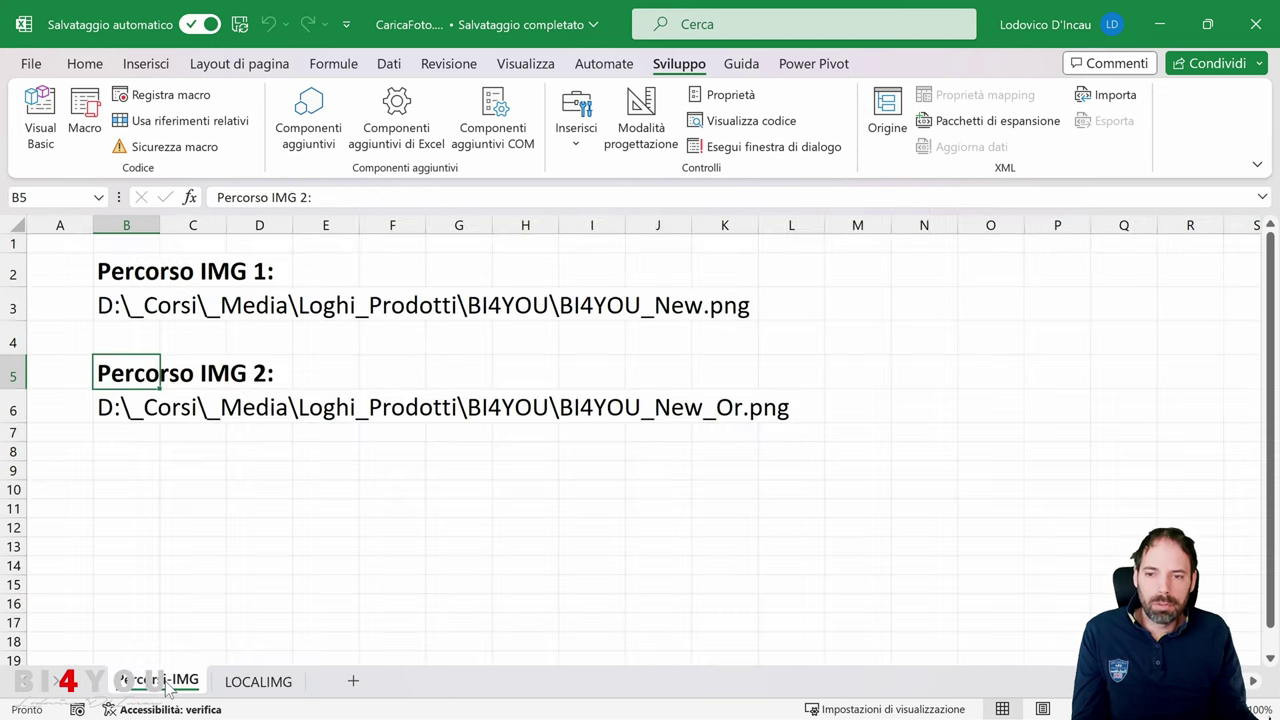
{"action": "left_click", "coordinate": [122, 305]}
{"action": "left_click", "coordinate": [130, 408]}
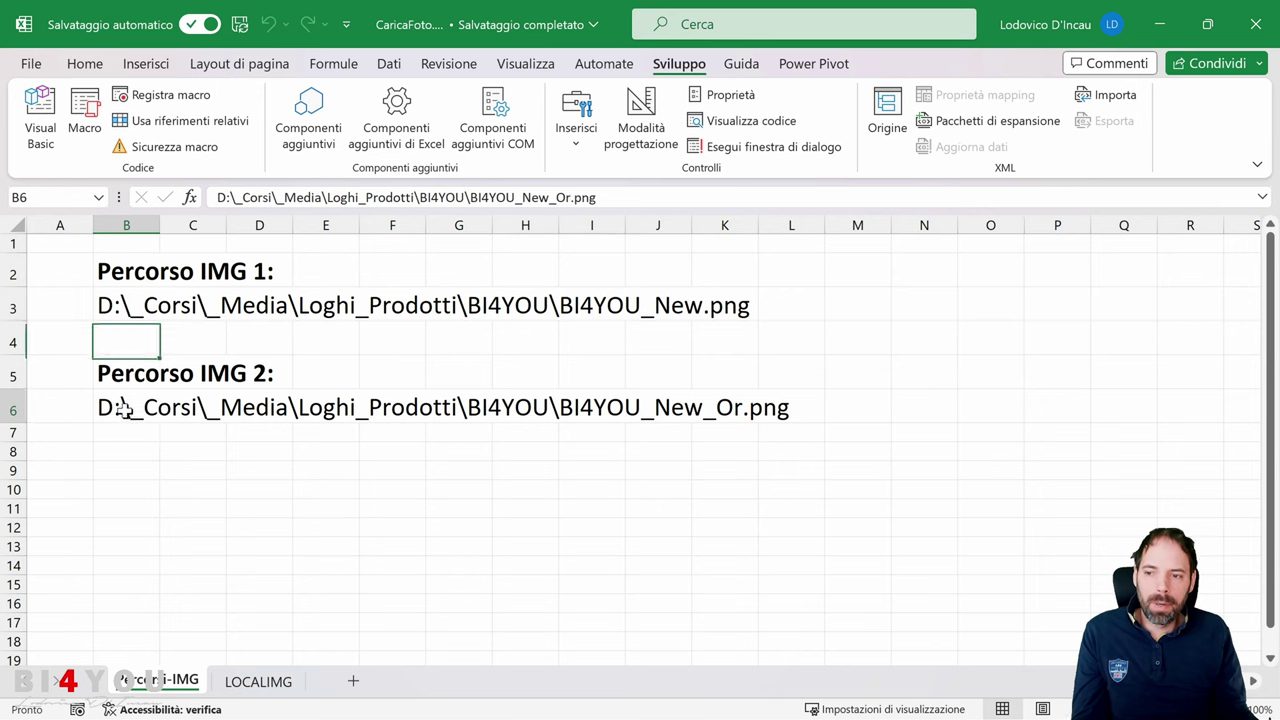
{"action": "left_click", "coordinate": [258, 681]}
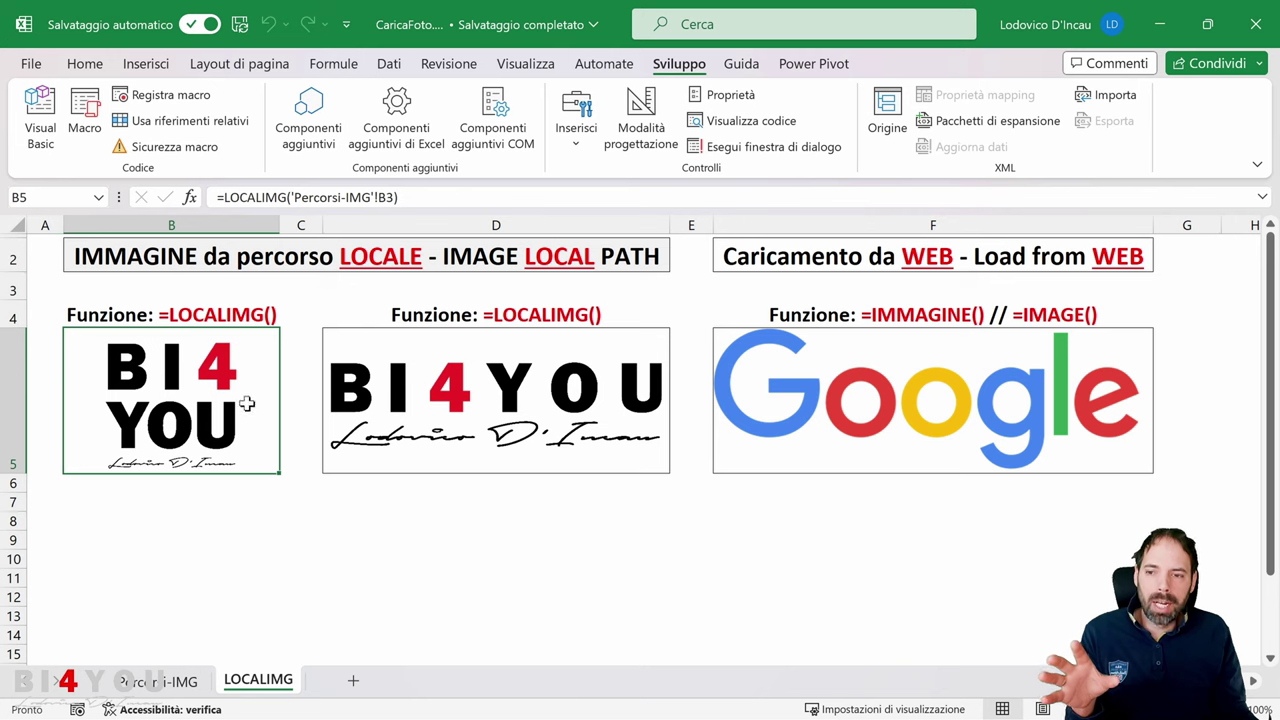
{"action": "left_click", "coordinate": [398, 197]}
{"action": "left_click_drag", "start_coordinate": [397, 197], "coordinate": [308, 197]}
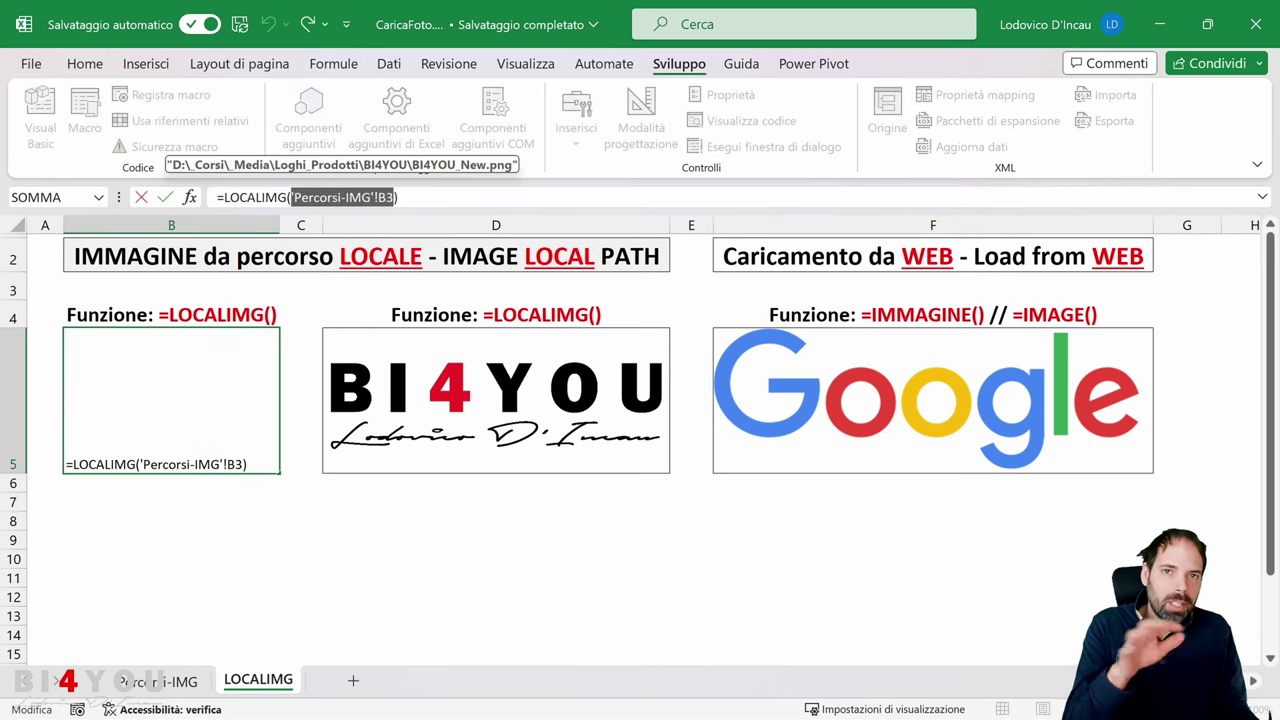
{"action": "key", "text": "Escape"}
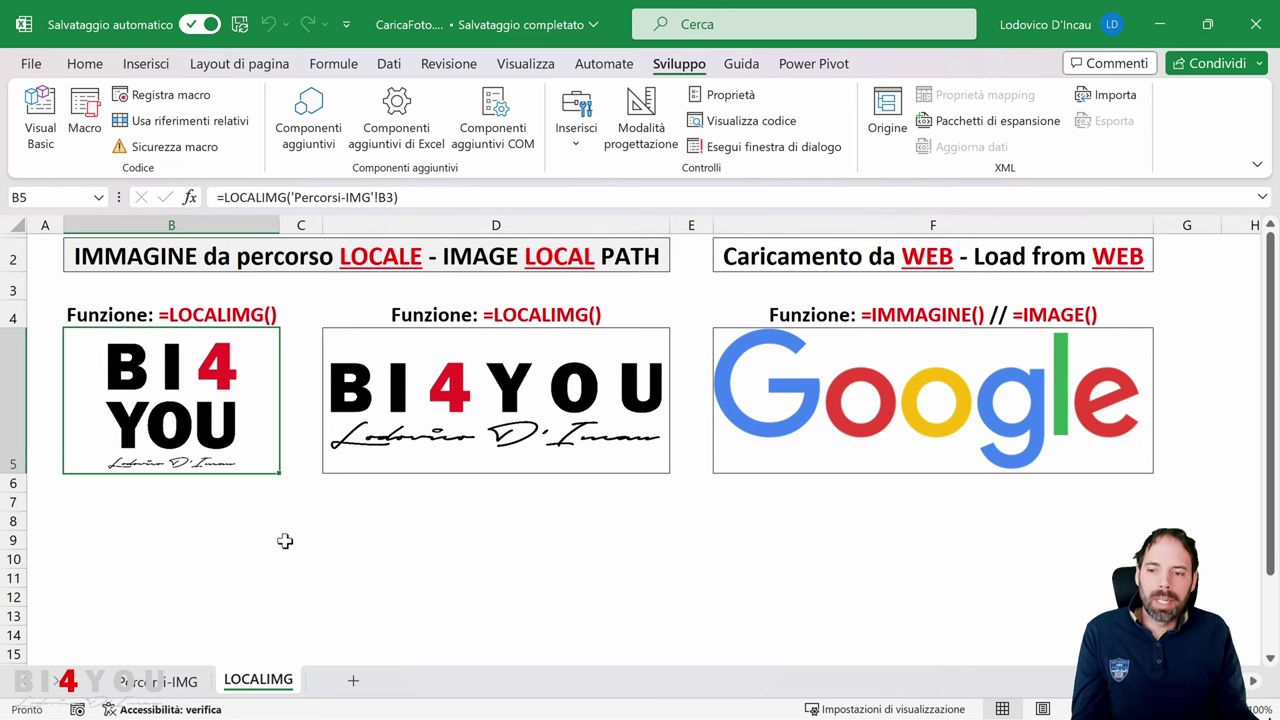
{"action": "left_click", "coordinate": [160, 681]}
{"action": "left_click", "coordinate": [125, 303]}
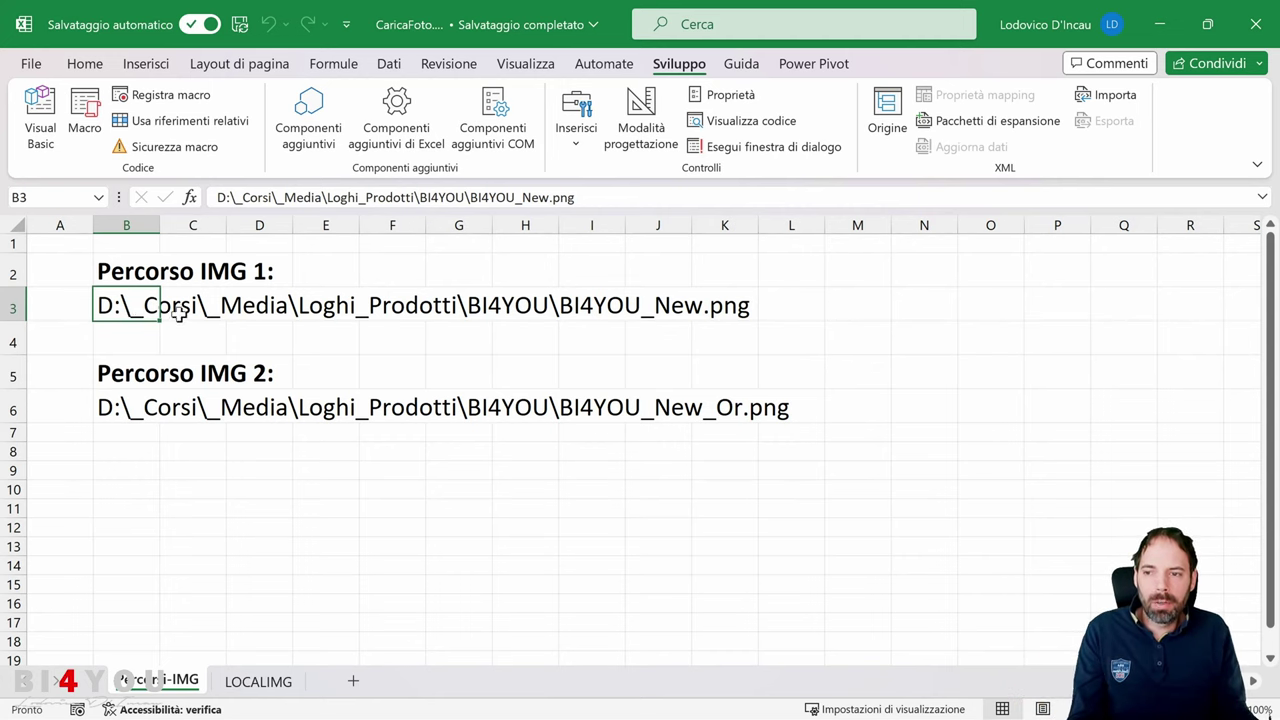
{"action": "left_click", "coordinate": [116, 416]}
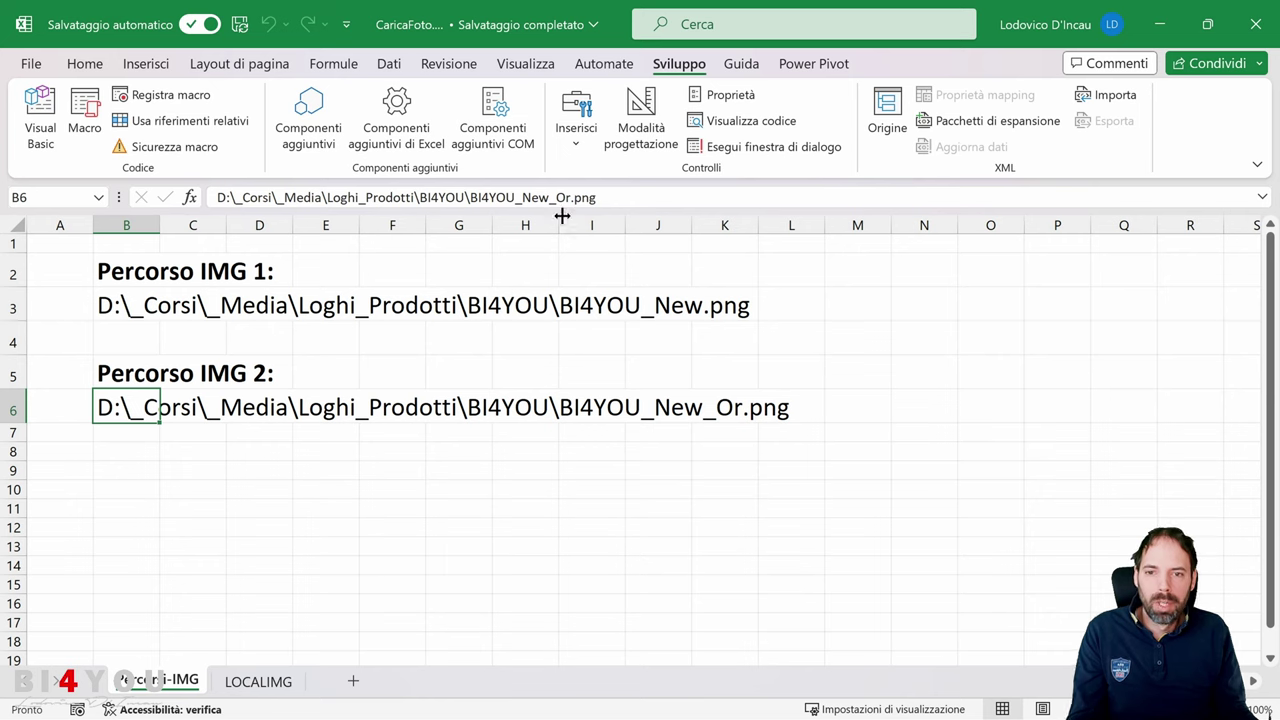
{"action": "left_click_drag", "start_coordinate": [572, 197], "coordinate": [468, 197]}
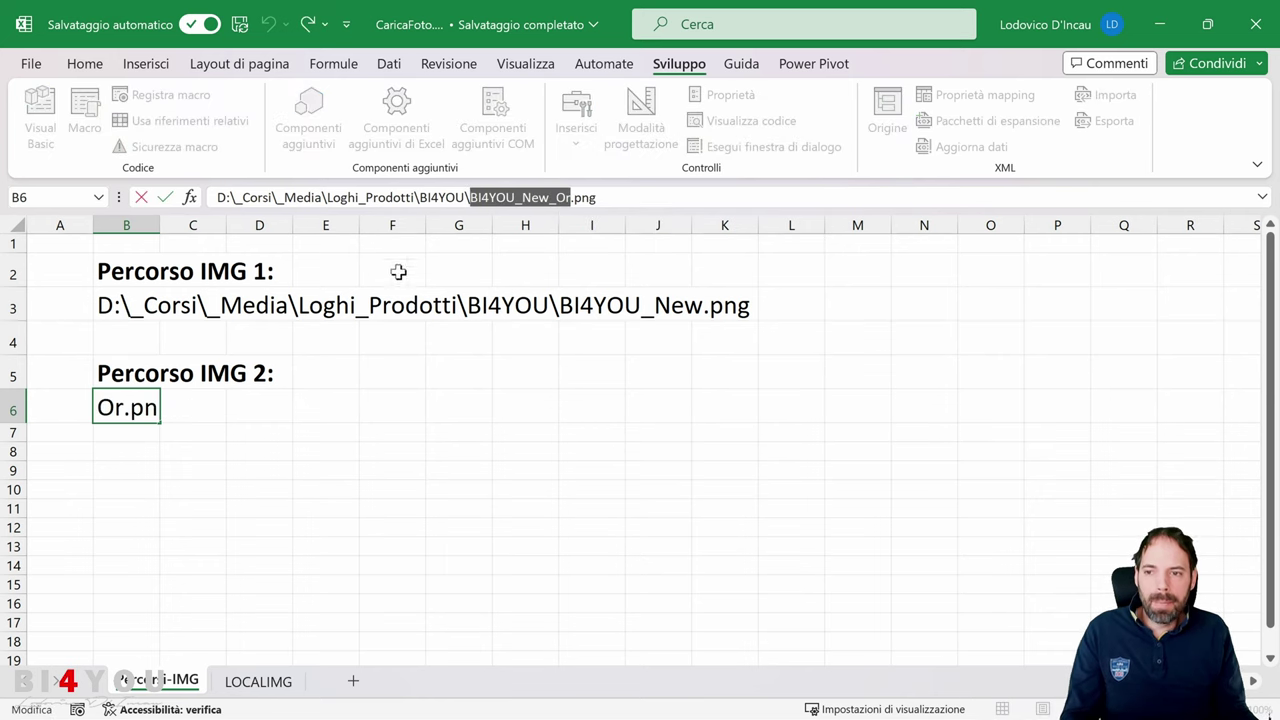
{"action": "key", "text": "Escape"}
{"action": "left_click", "coordinate": [108, 305]}
{"action": "key", "text": "F2"}
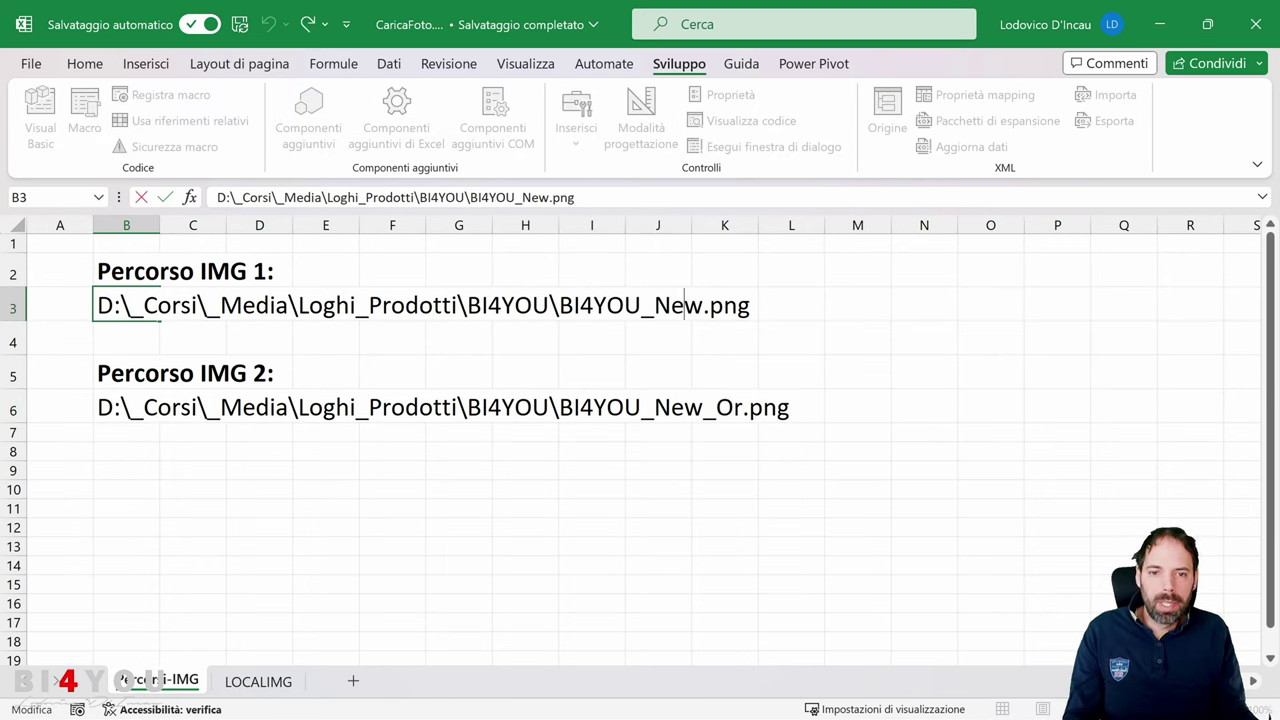
{"action": "left_click_drag", "start_coordinate": [704, 305], "coordinate": [558, 305]}
{"action": "type", "text": "BI4YOU_New_Or"}
{"action": "key", "text": "Return"}
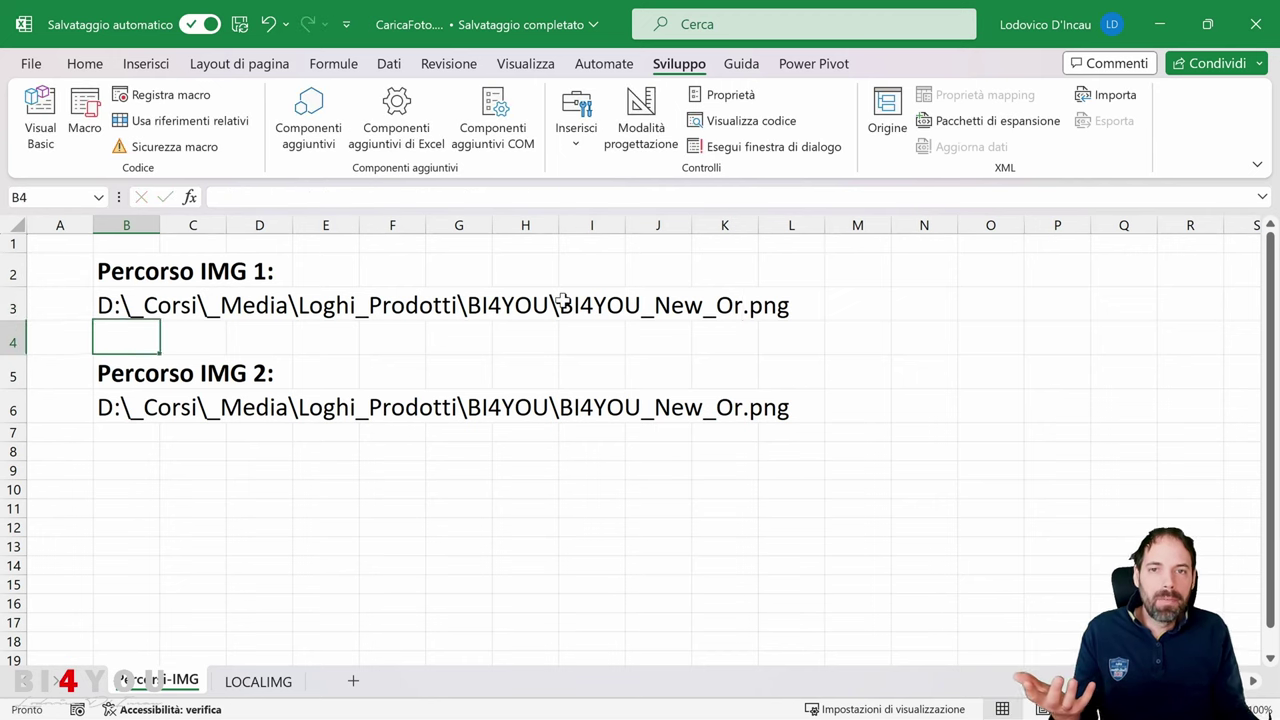
{"action": "left_click", "coordinate": [266, 684]}
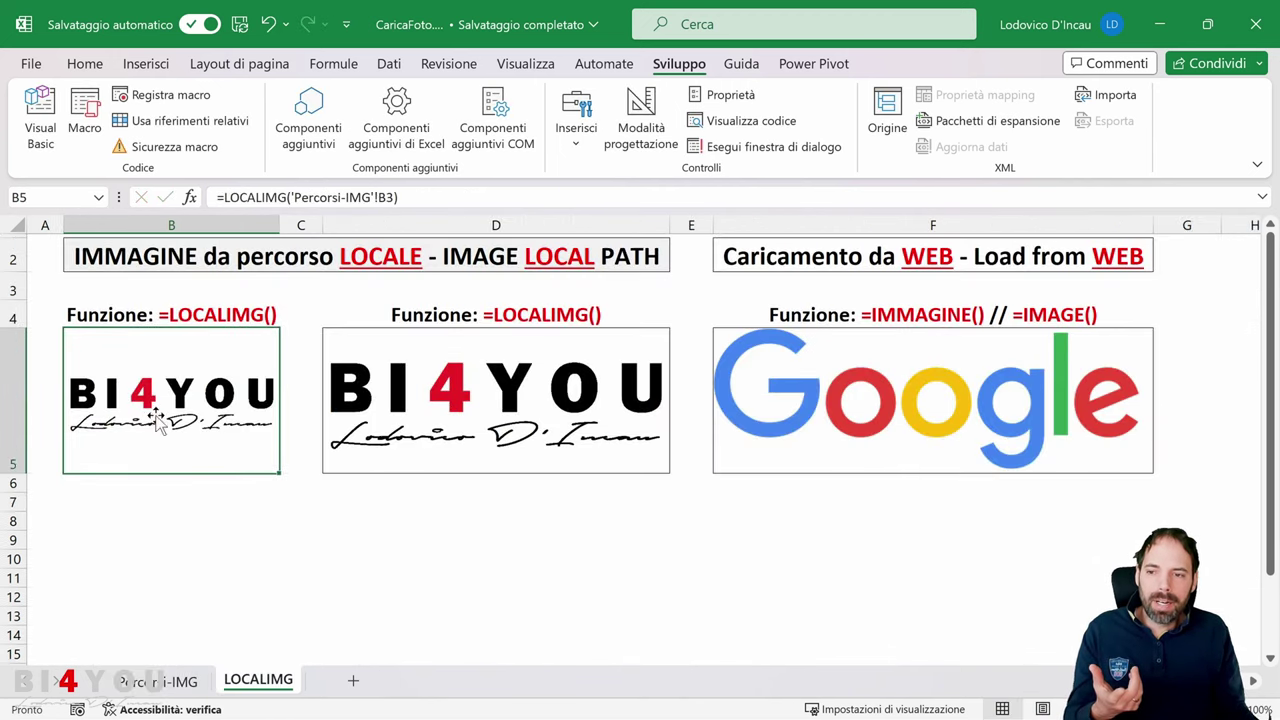
{"action": "left_click", "coordinate": [185, 680]}
{"action": "key", "text": "Up"}
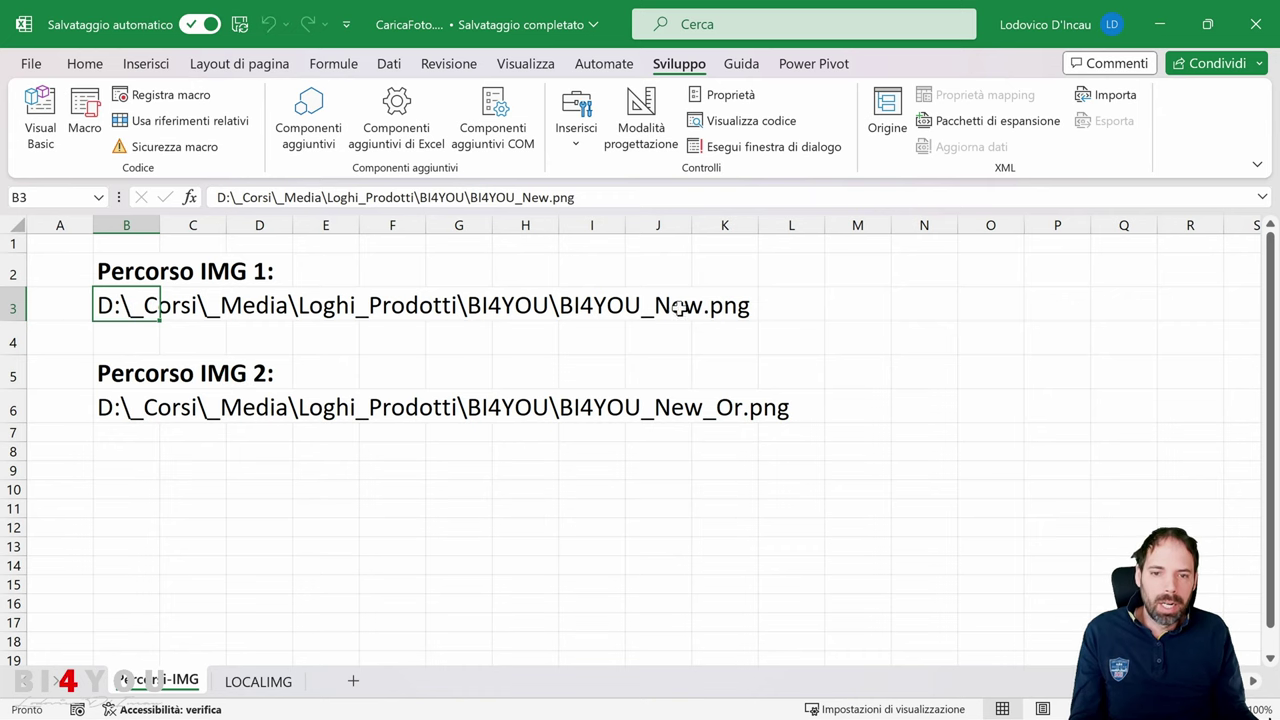
Go back to the LOCALIMG sheet and select the BI4YOU picture over B5, then the Google logo cell F5.
{"action": "left_click", "coordinate": [258, 681]}
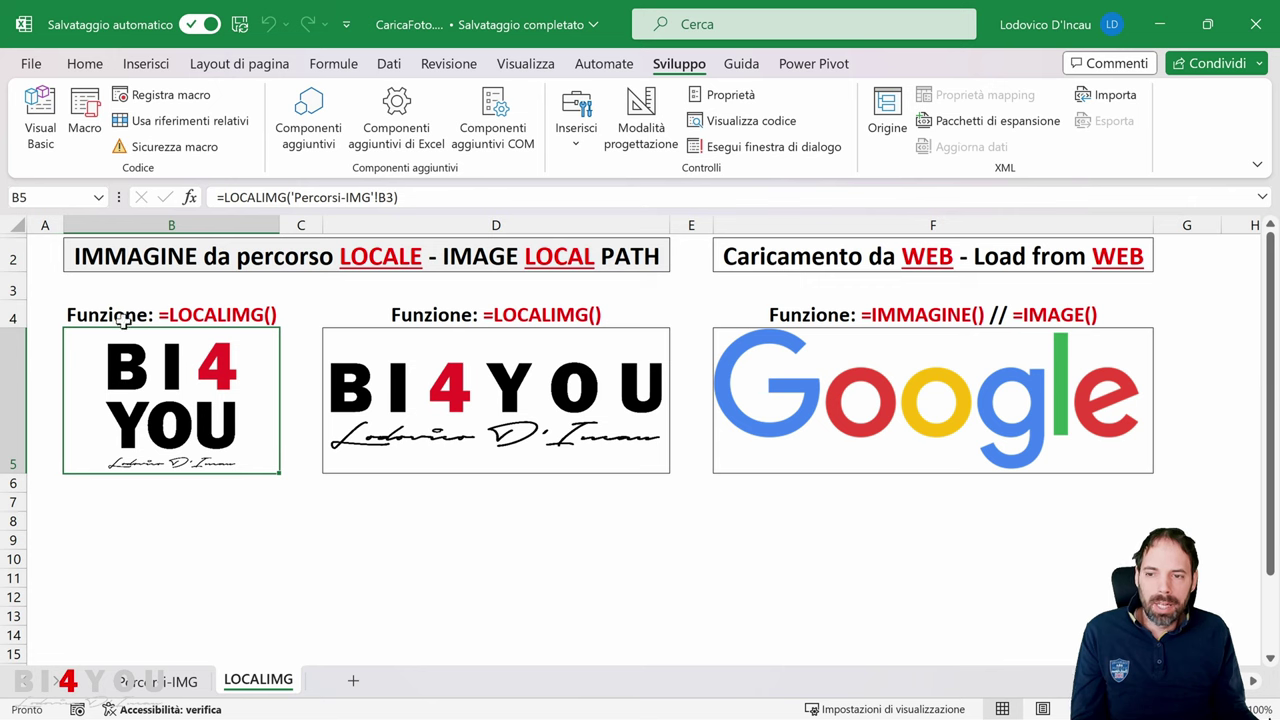
{"action": "left_click", "coordinate": [193, 400]}
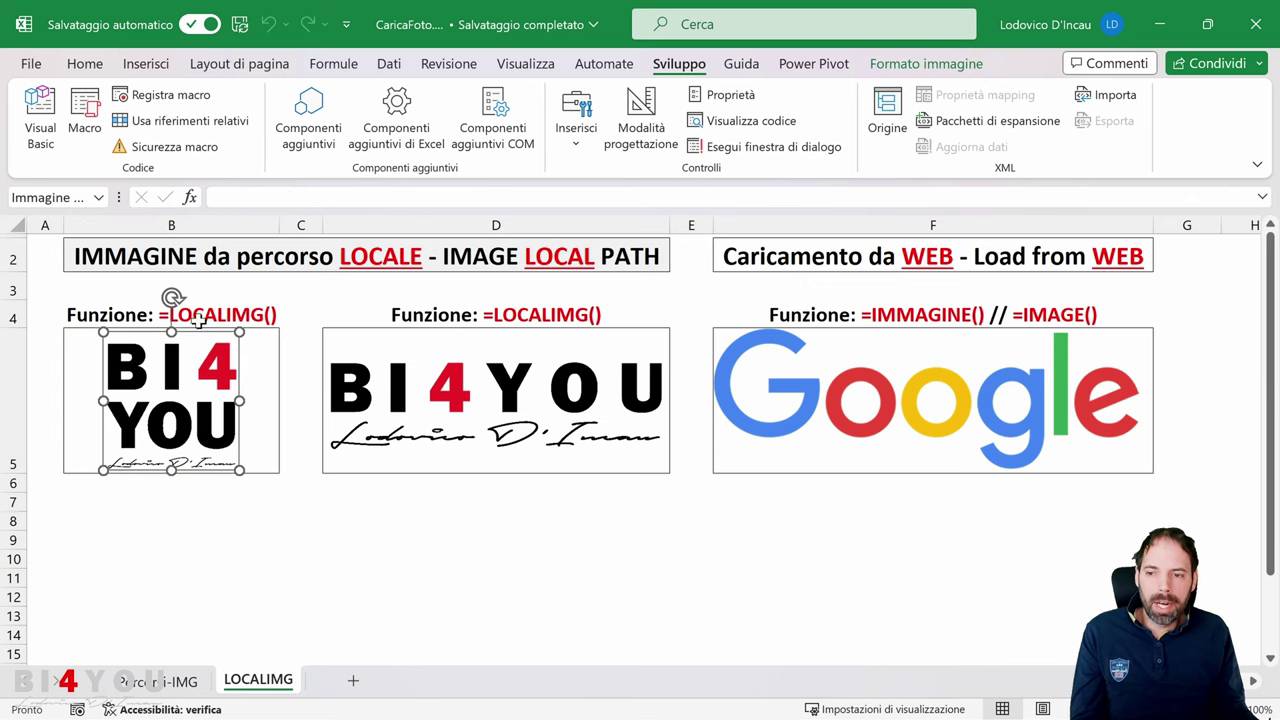
{"action": "left_click", "coordinate": [864, 356]}
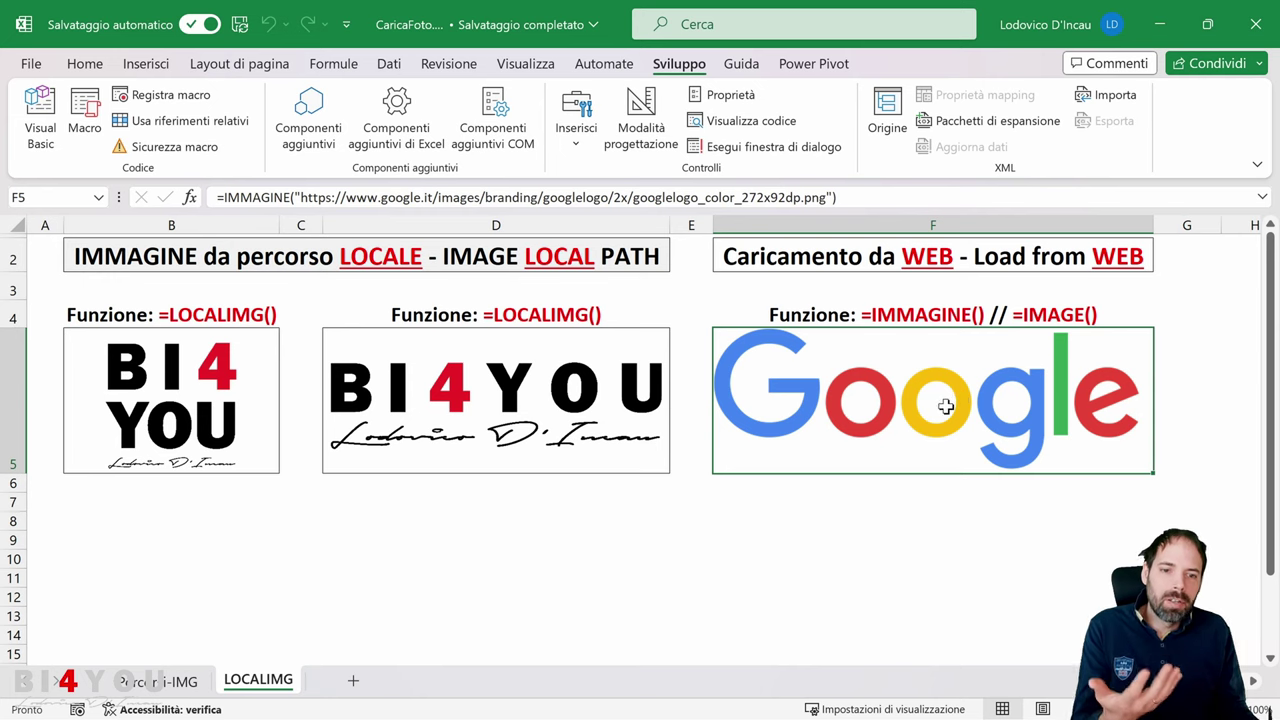
{"action": "type", "text": "ajhdsgfjadg"}
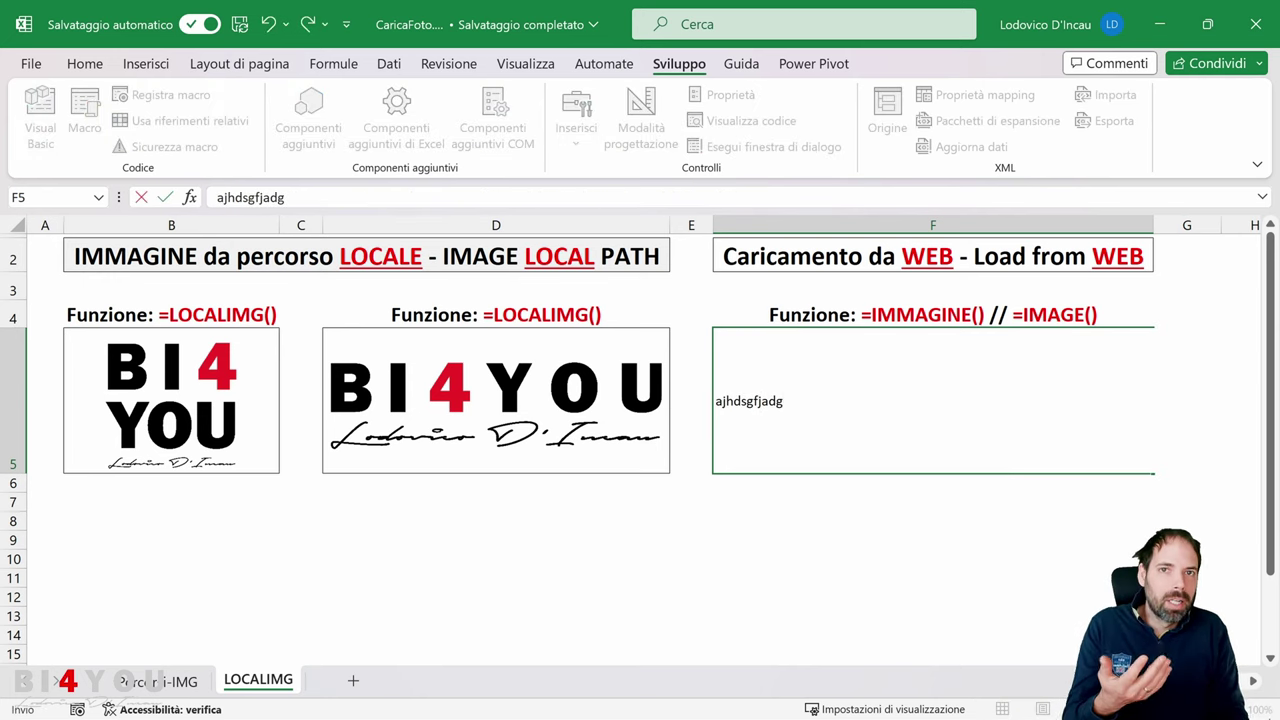
{"action": "key", "text": "Escape"}
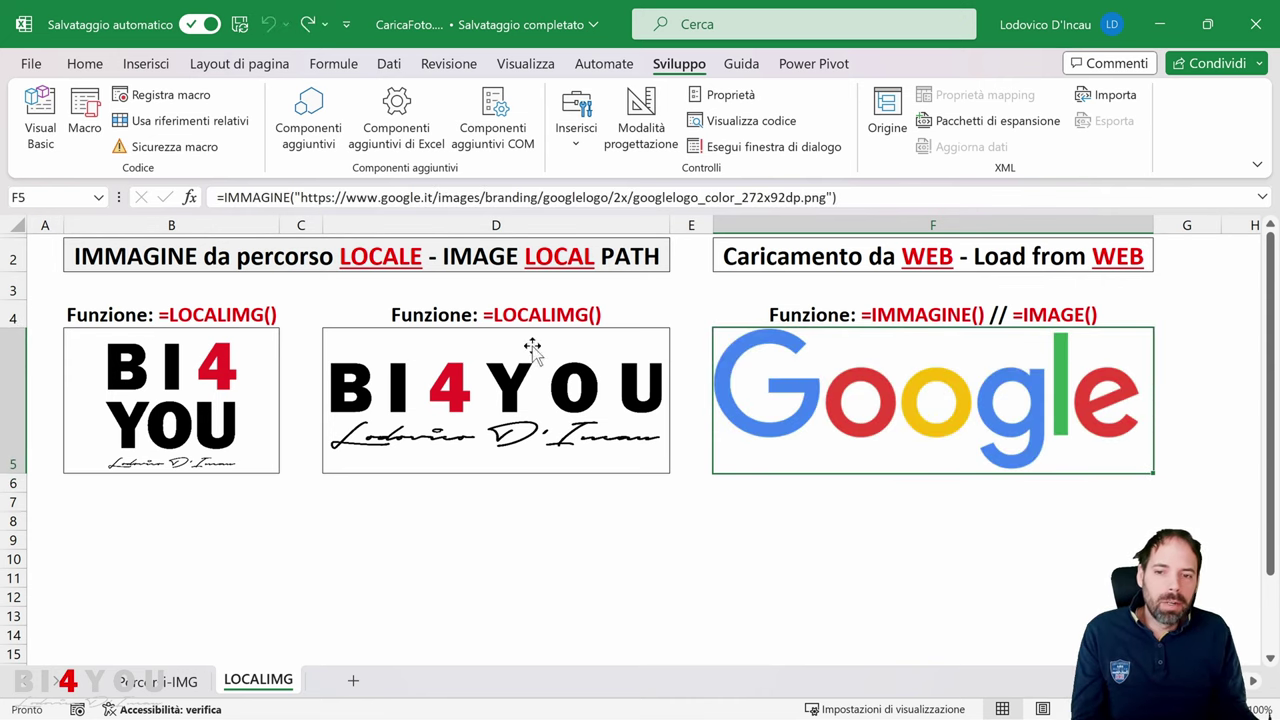
{"action": "left_click", "coordinate": [187, 367]}
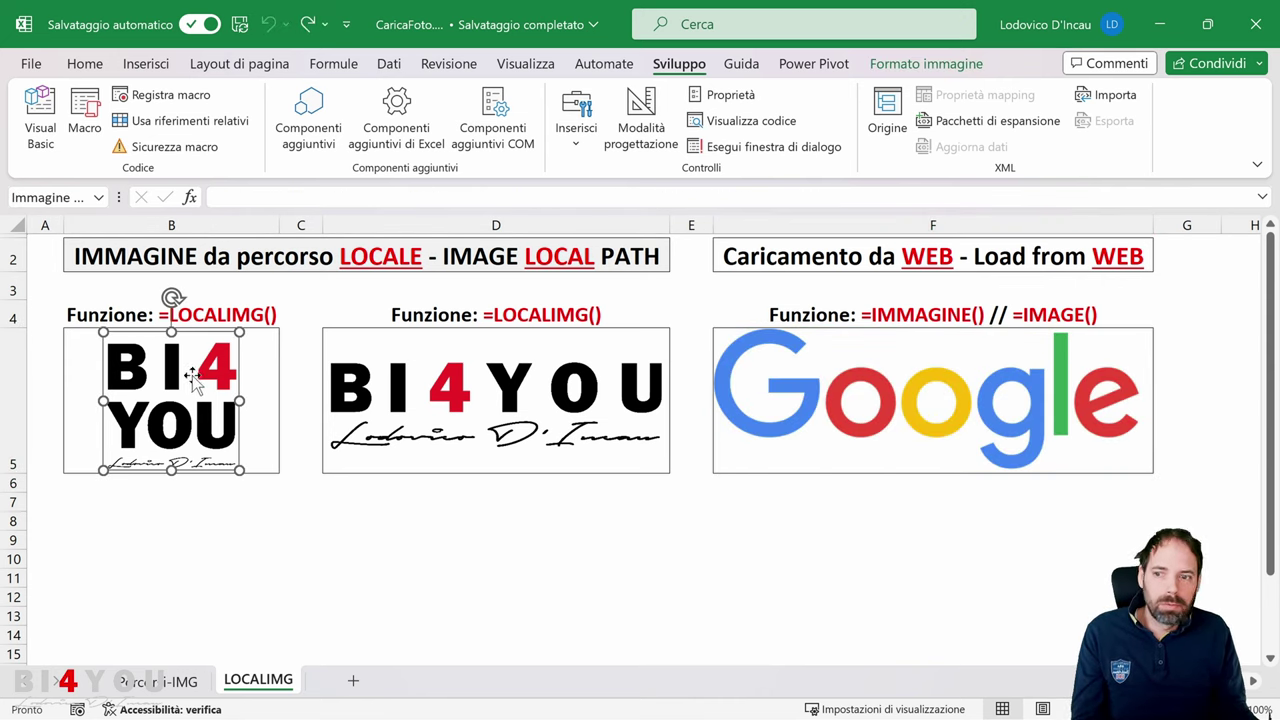
{"action": "left_click", "coordinate": [265, 374]}
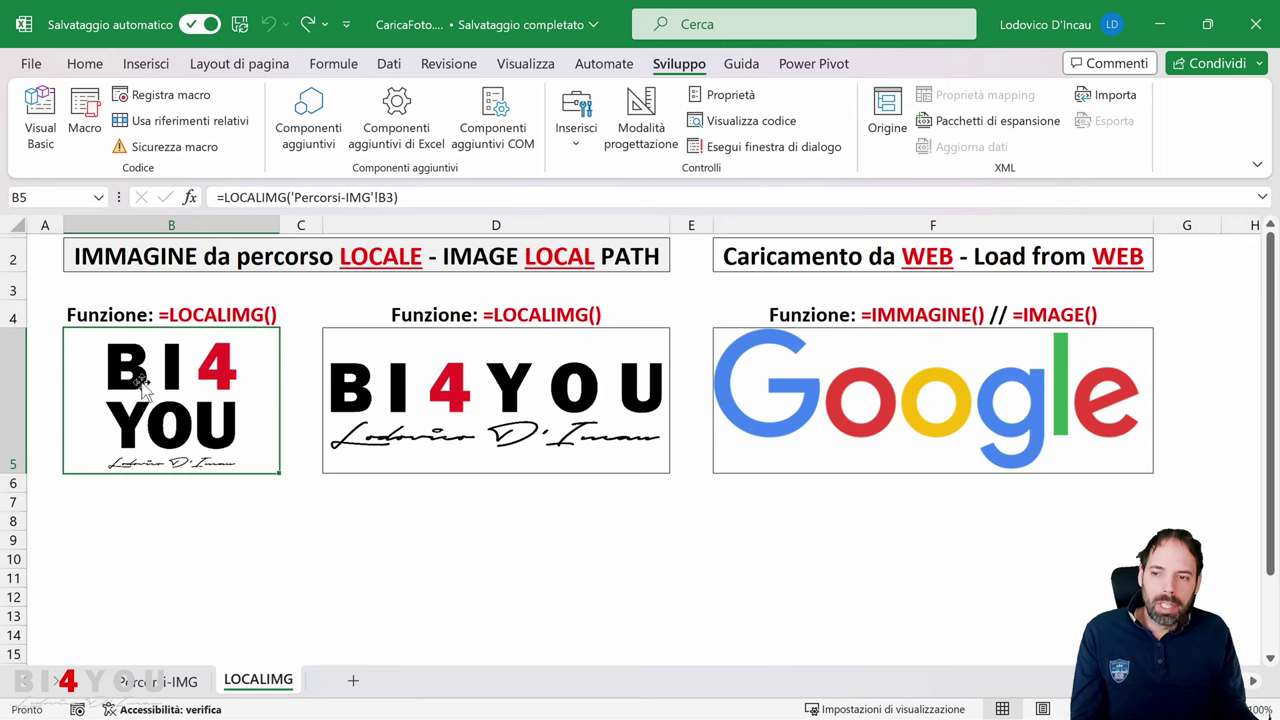
{"action": "left_click", "coordinate": [165, 400]}
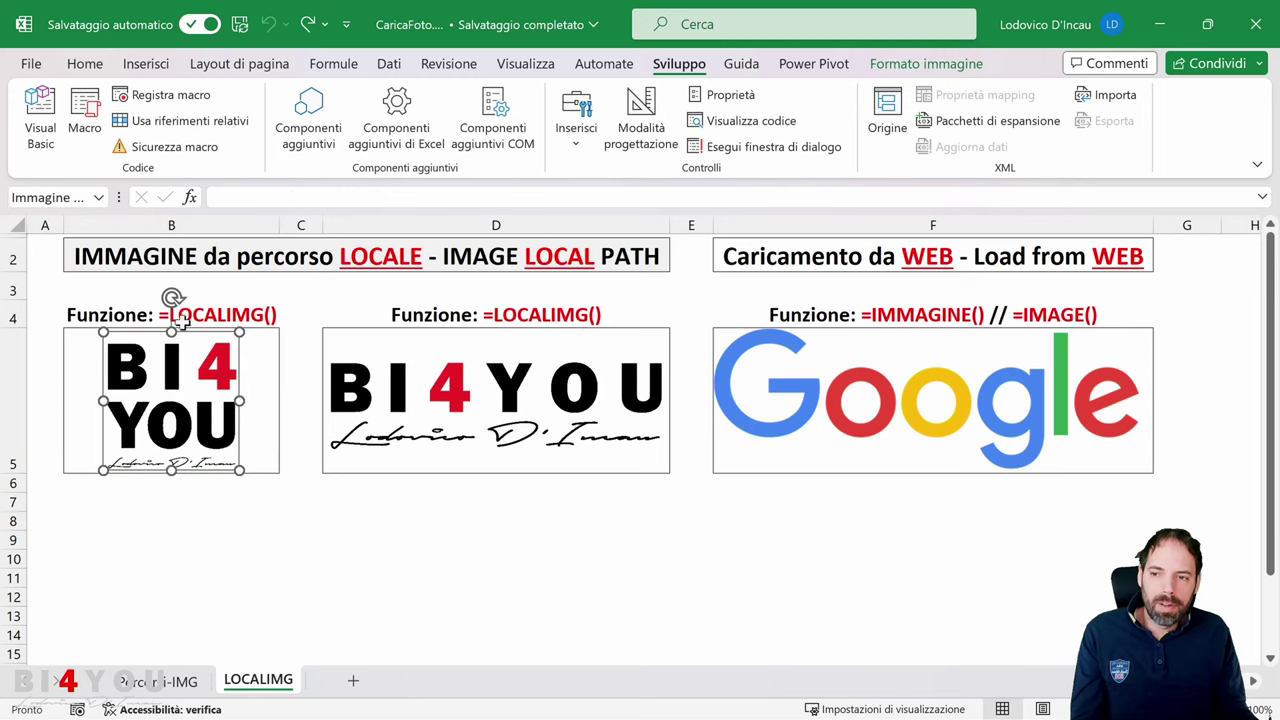
{"action": "left_click", "coordinate": [425, 395]}
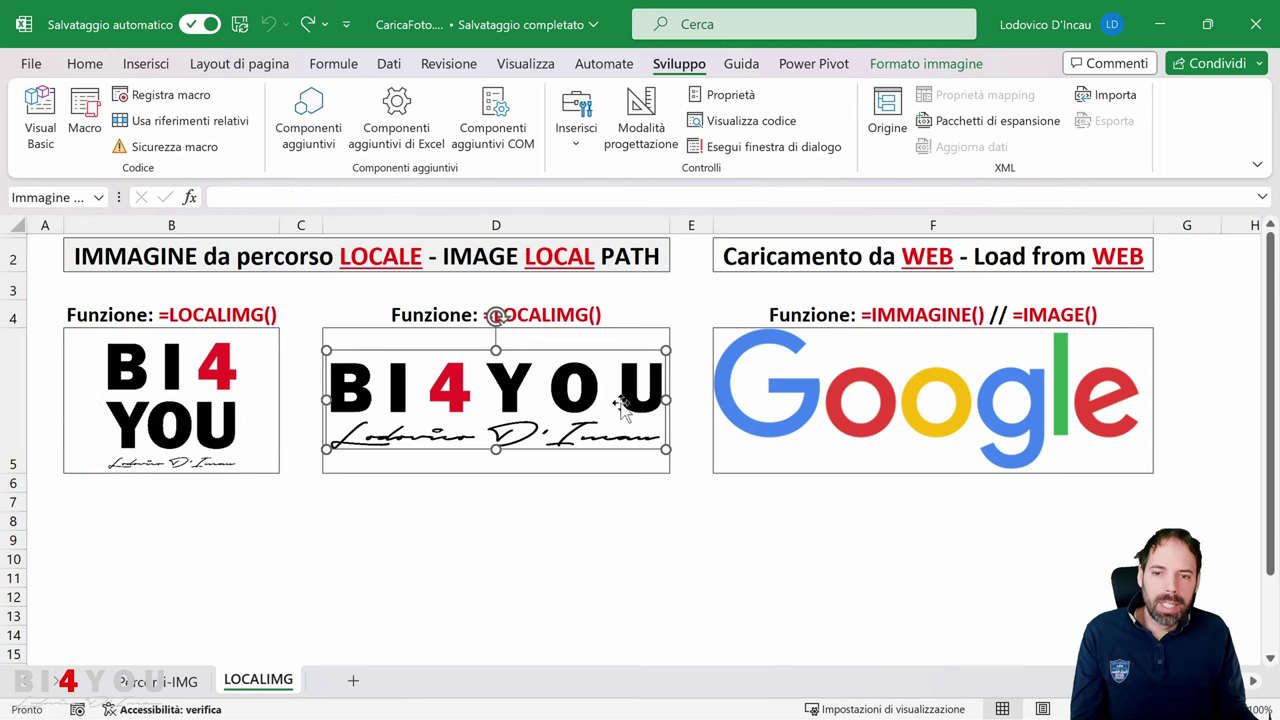
{"action": "left_click", "coordinate": [430, 470]}
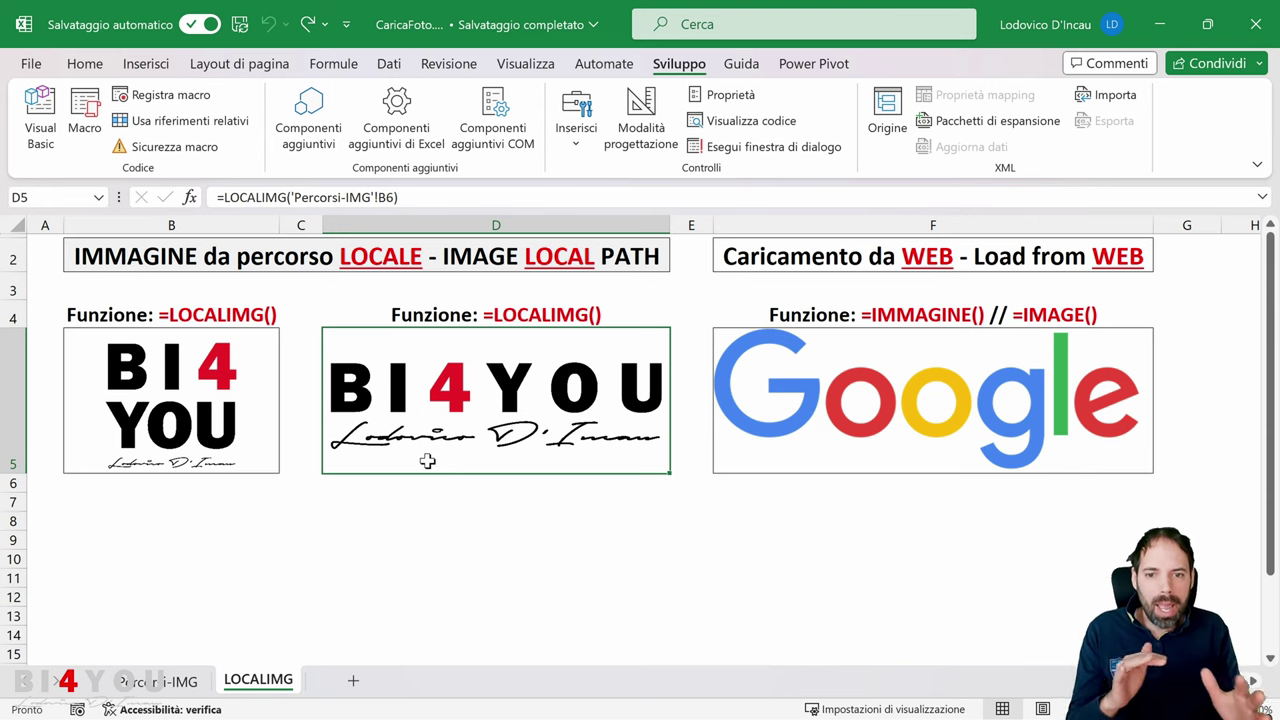
{"action": "left_click", "coordinate": [470, 397]}
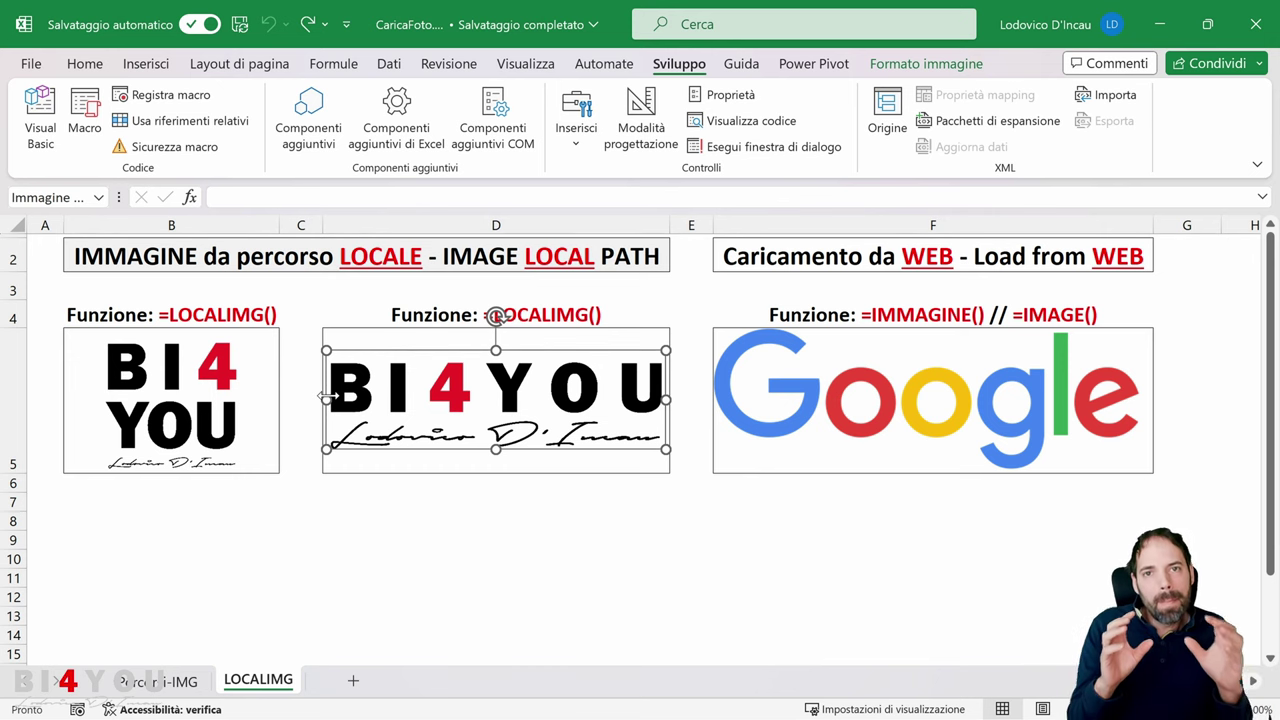
Narrow and rewiden column F to resize the Google logo, then narrow column D.
{"action": "left_click", "coordinate": [660, 537]}
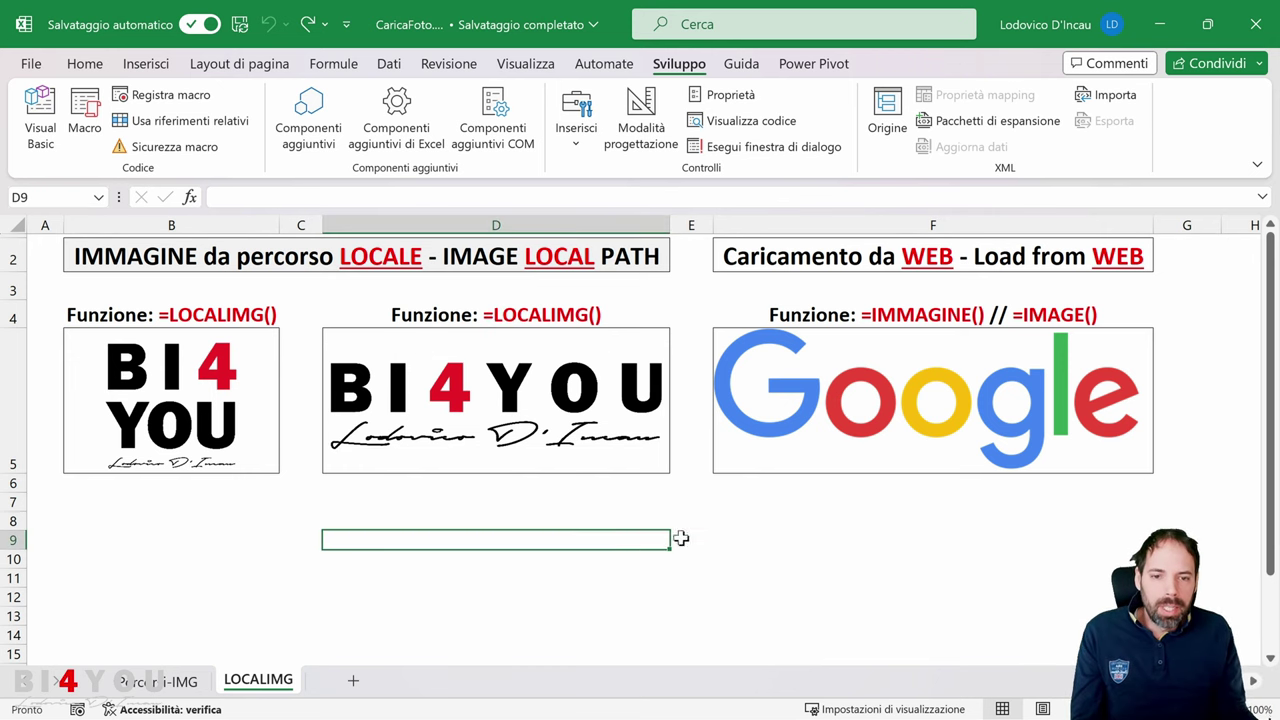
{"action": "left_click", "coordinate": [936, 397]}
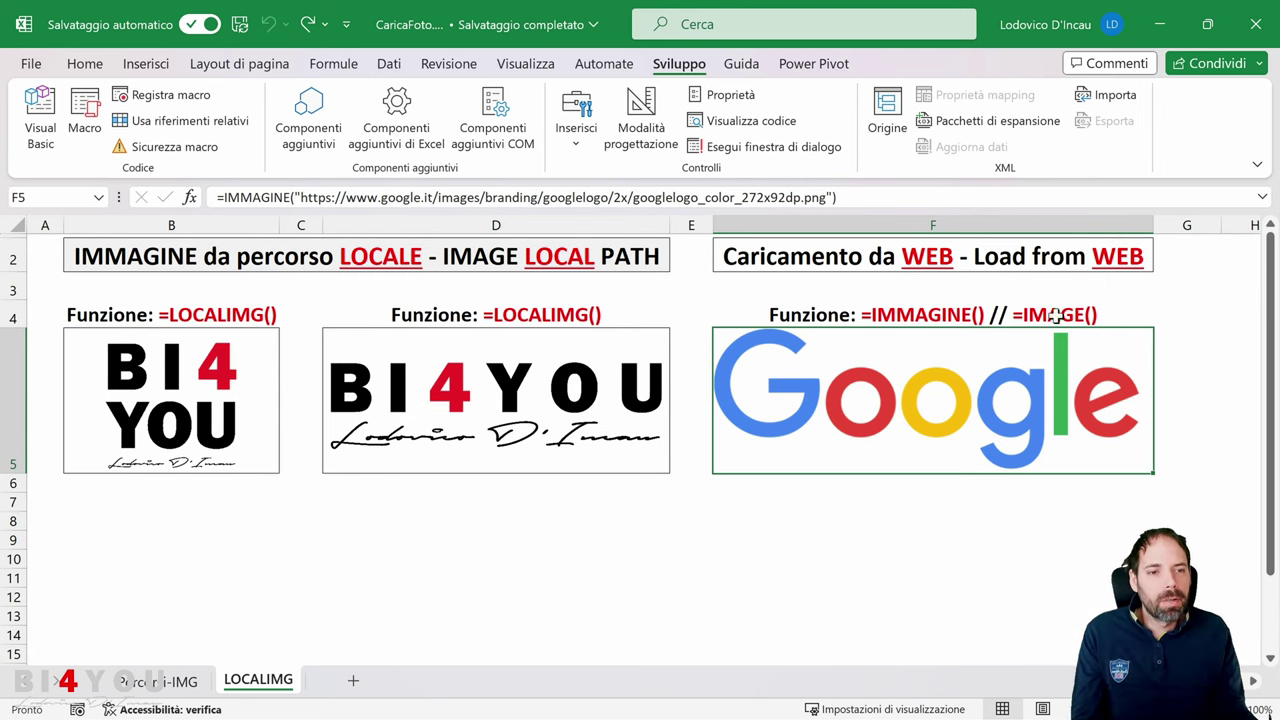
{"action": "left_click_drag", "start_coordinate": [1152, 227], "coordinate": [985, 231]}
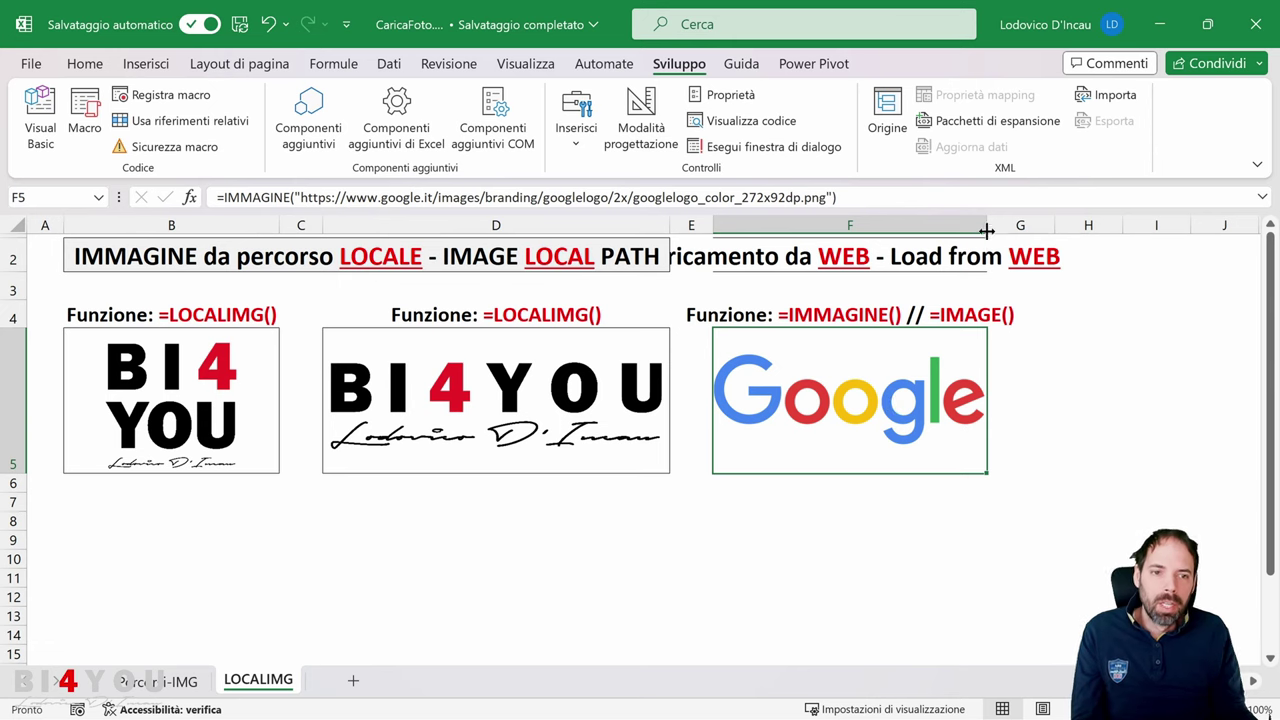
{"action": "left_click_drag", "start_coordinate": [986, 231], "coordinate": [1098, 231]}
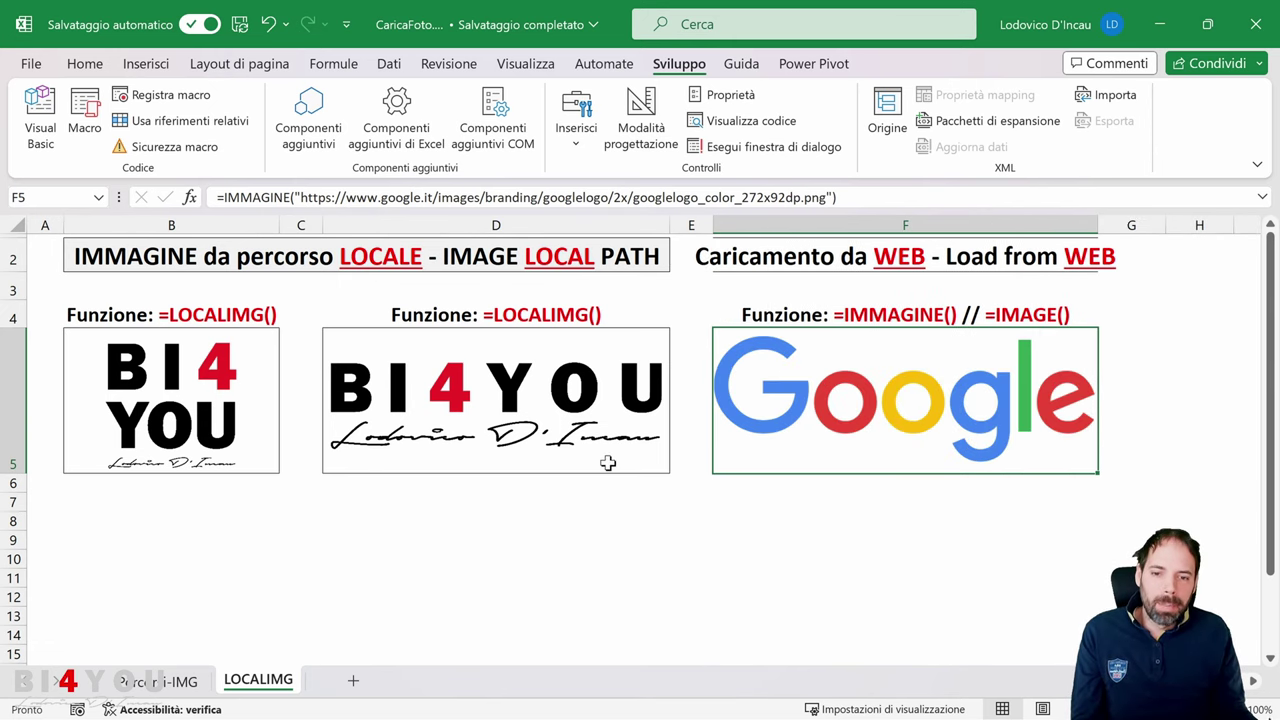
{"action": "left_click_drag", "start_coordinate": [673, 221], "coordinate": [537, 224]}
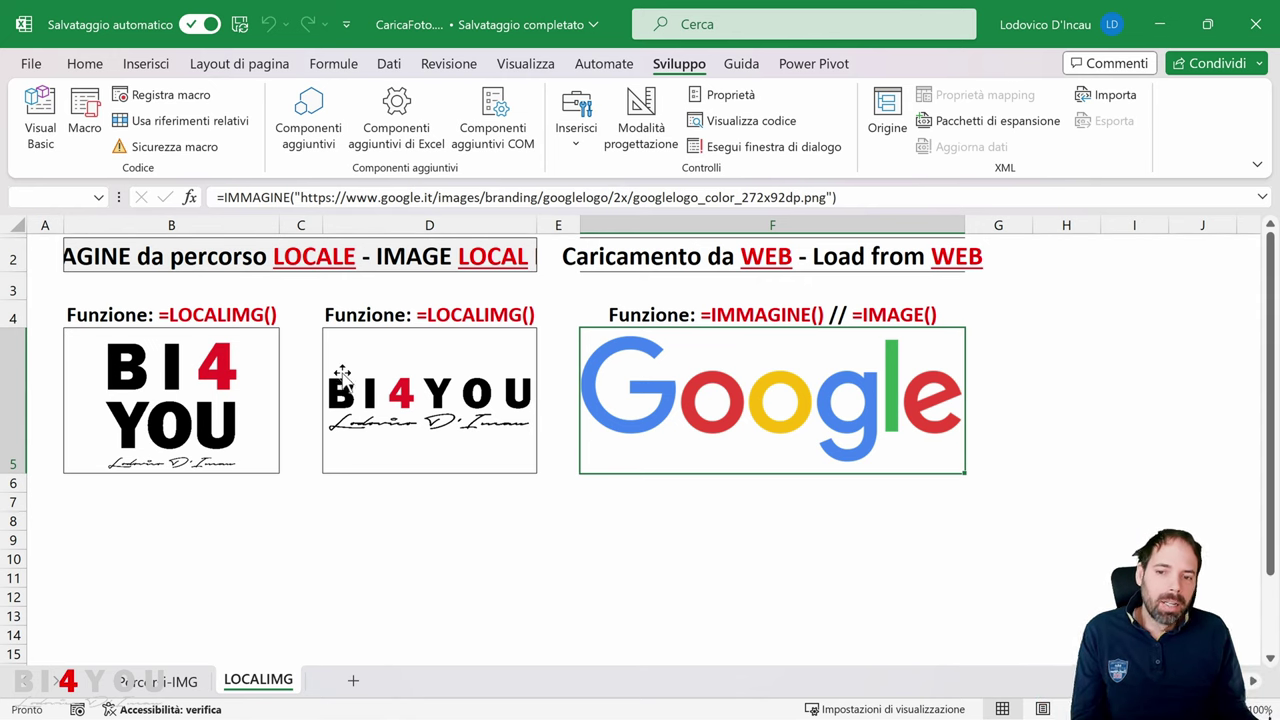
Widen column D and recalculate D5's LOCALIMG formula so the logo refills the cell.
{"action": "left_click", "coordinate": [448, 465]}
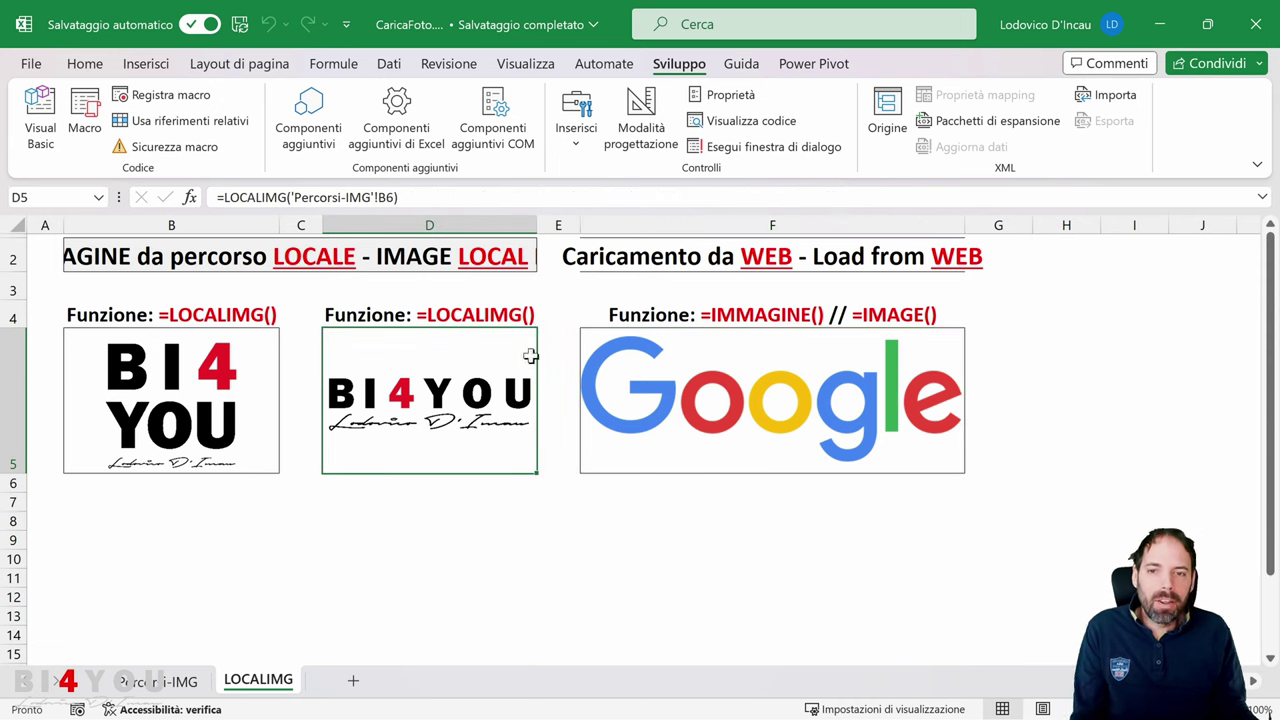
{"action": "left_click_drag", "start_coordinate": [538, 226], "coordinate": [686, 244]}
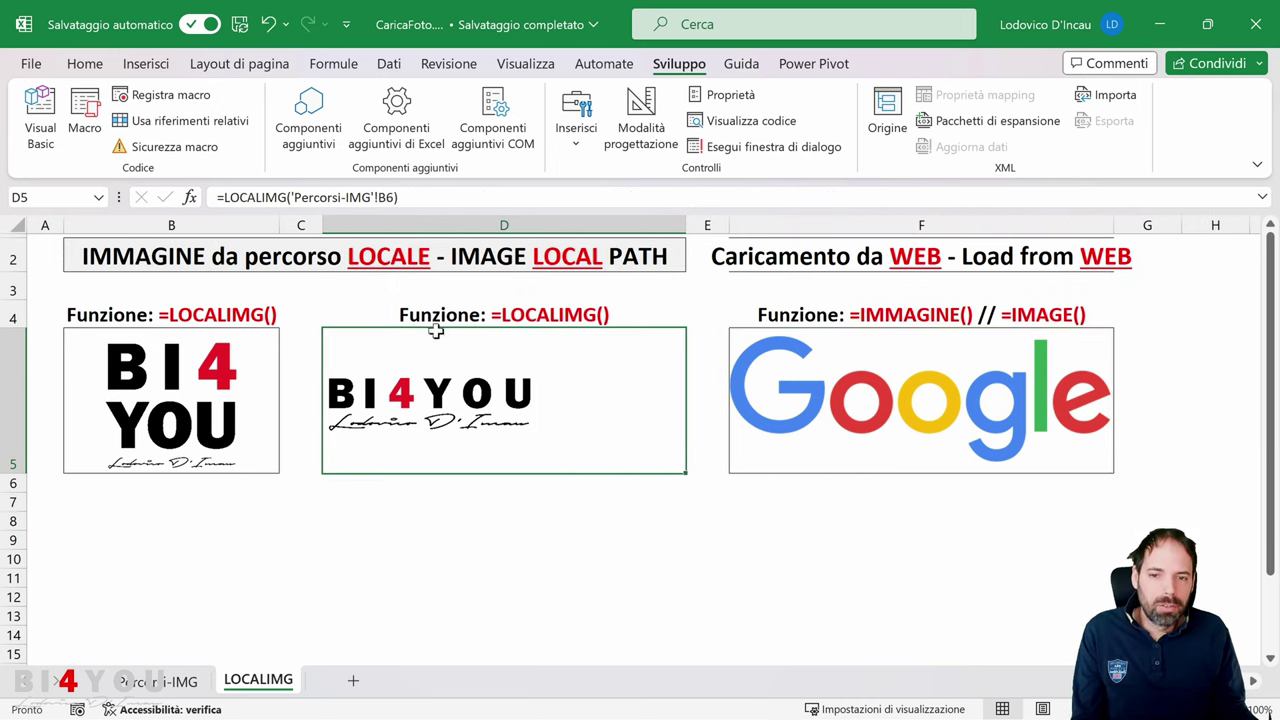
{"action": "key", "text": "F2"}
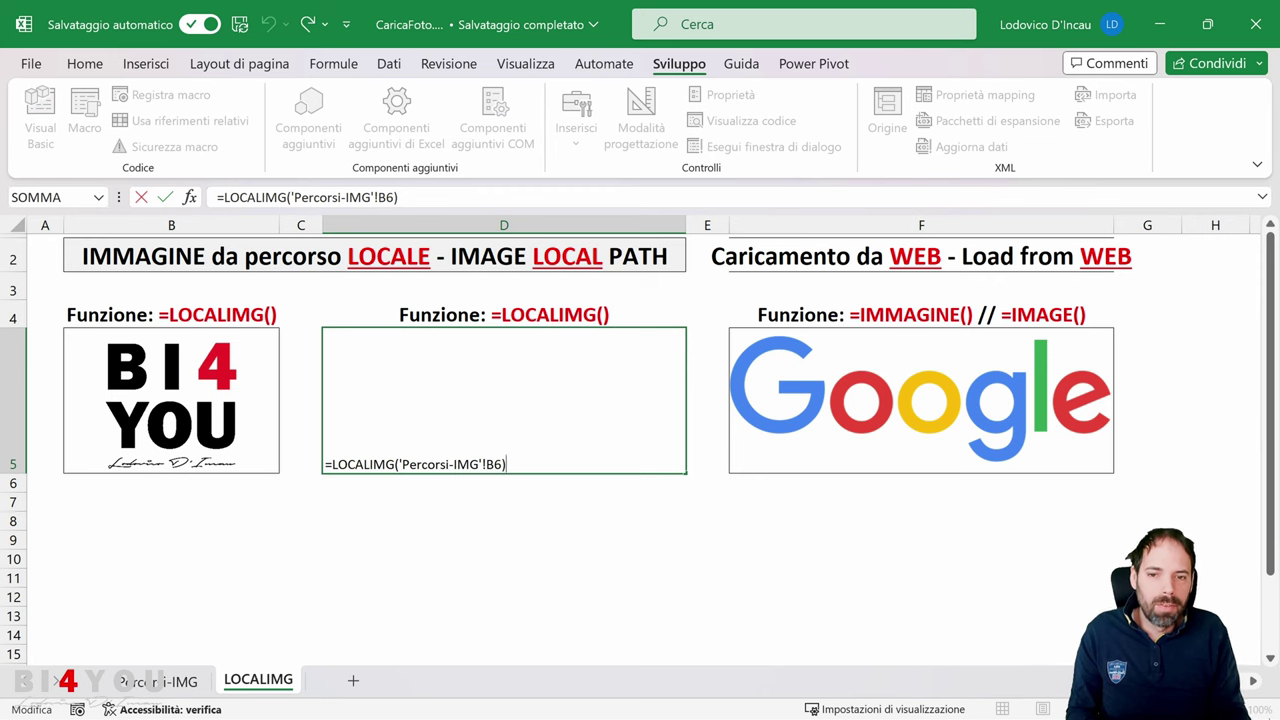
{"action": "key", "text": "Return"}
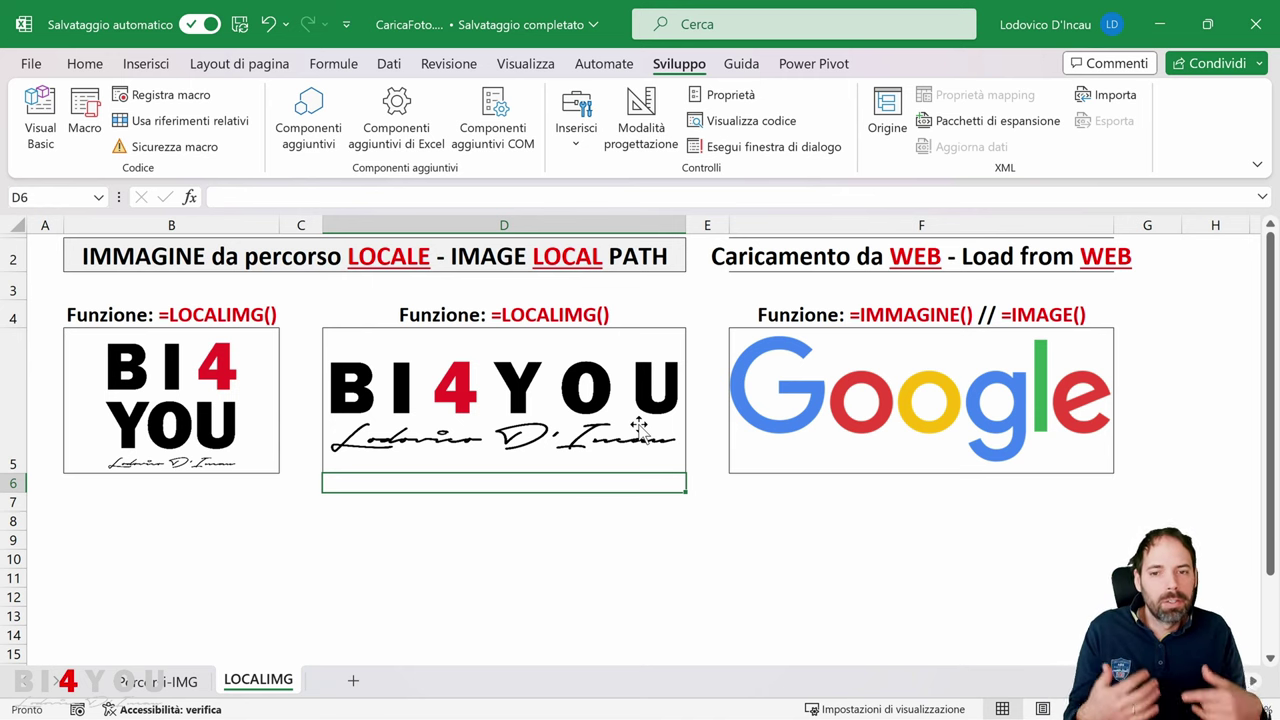
{"action": "left_click", "coordinate": [638, 428]}
{"action": "key", "text": "F2"}
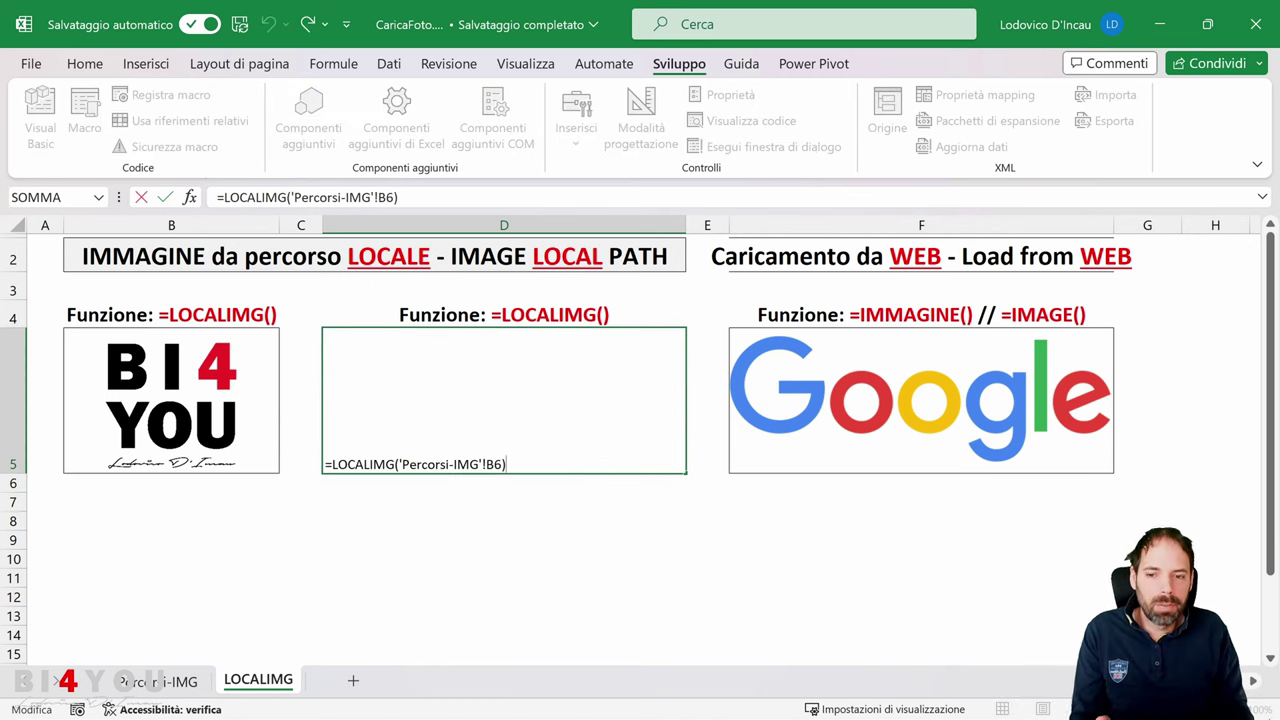
{"action": "key", "text": "Return"}
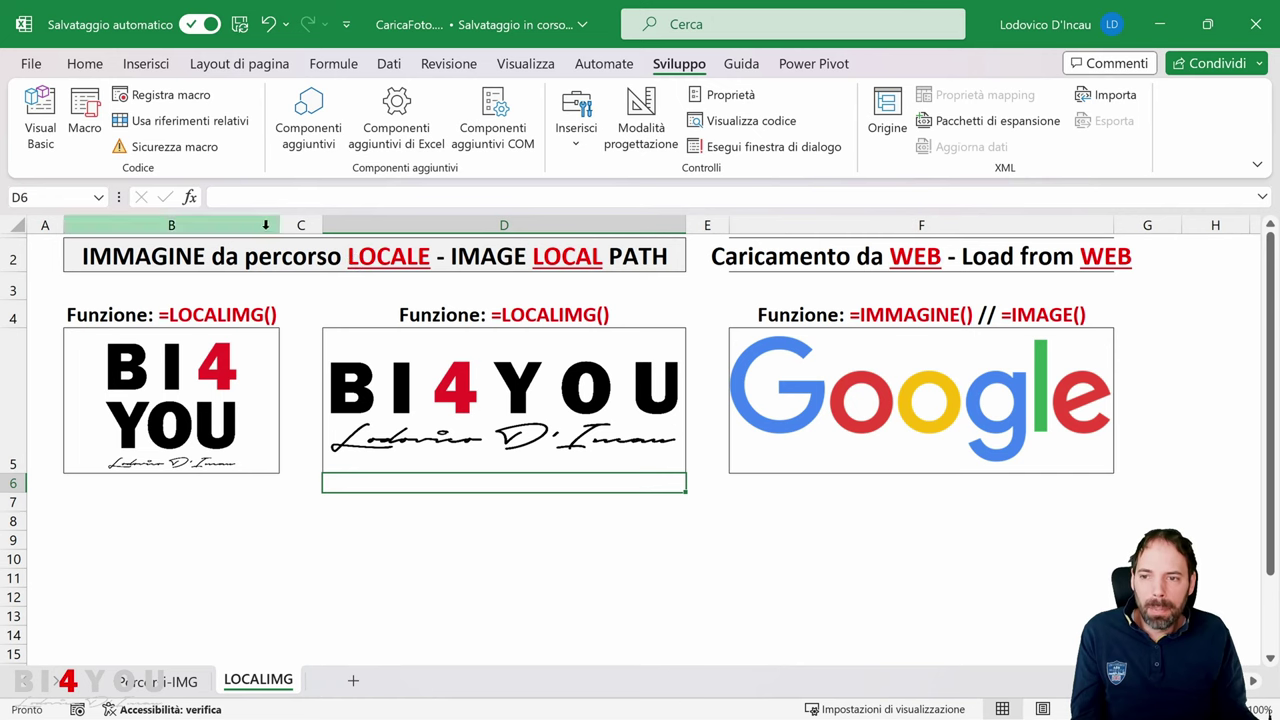
Narrow column B and recalculate B5 so its logo fits the narrower column.
{"action": "left_click_drag", "start_coordinate": [279, 224], "coordinate": [176, 224]}
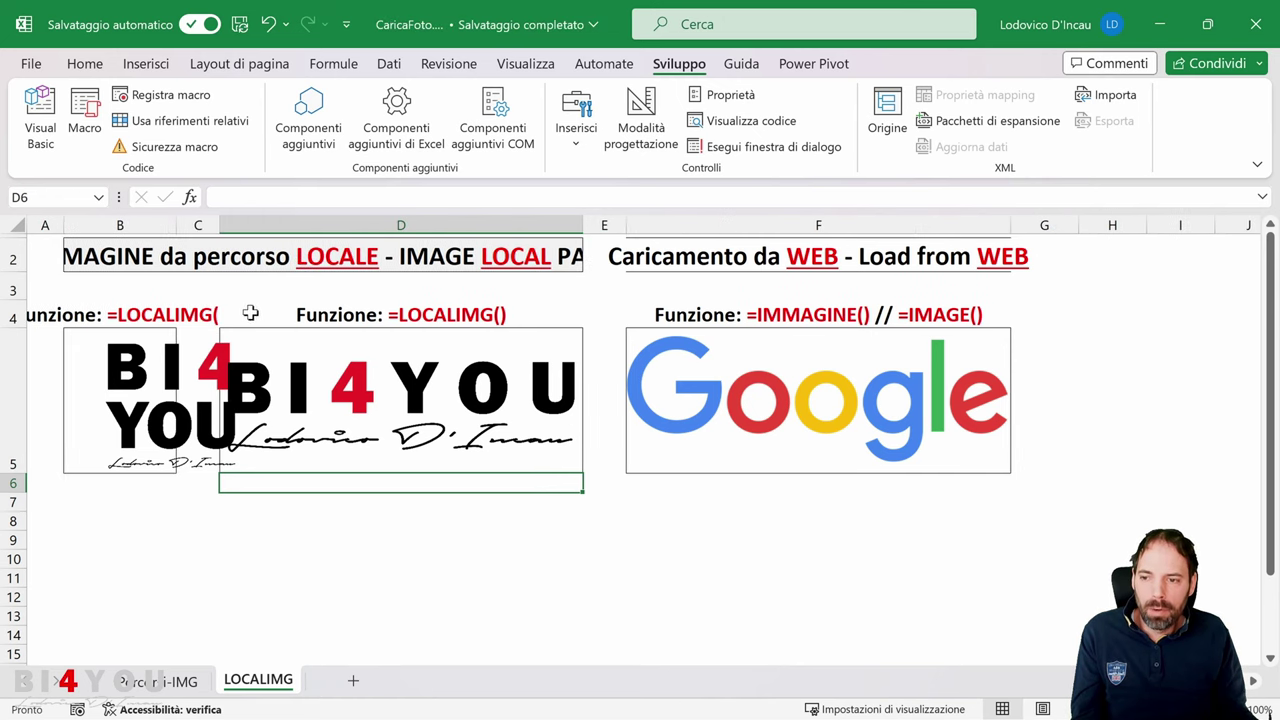
{"action": "left_click", "coordinate": [78, 389]}
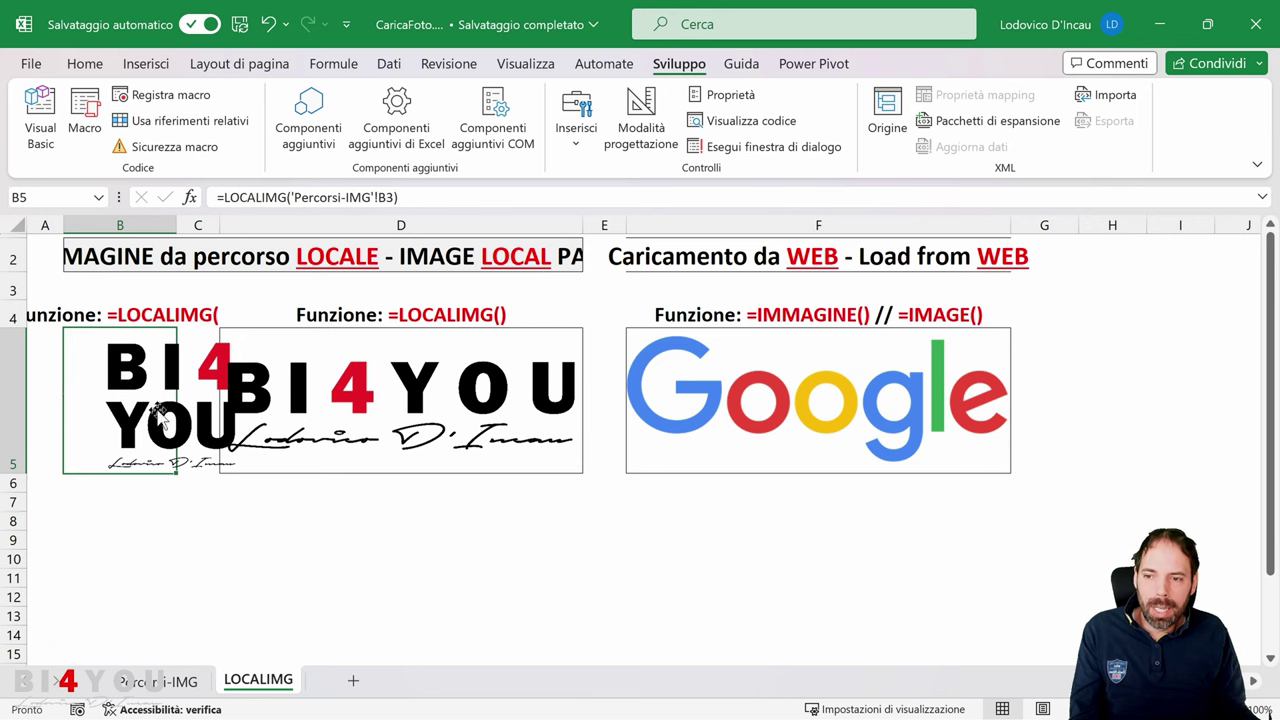
{"action": "key", "text": "F2"}
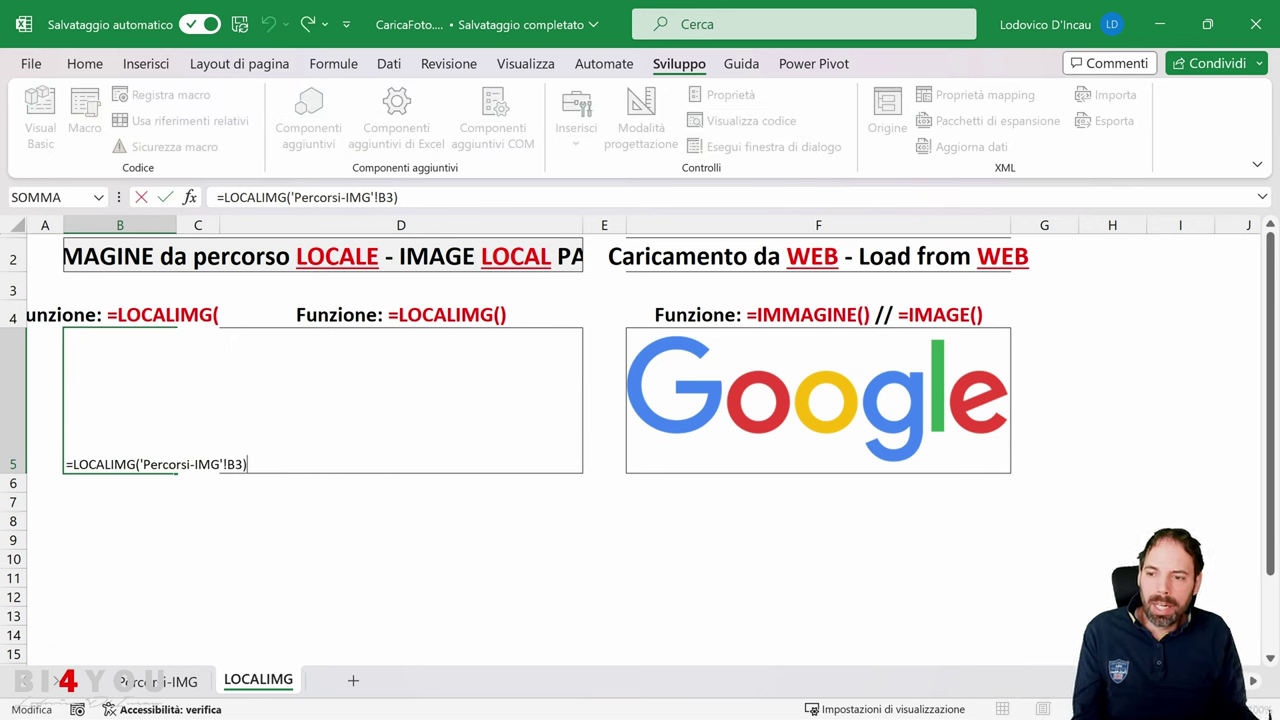
{"action": "key", "text": "Return"}
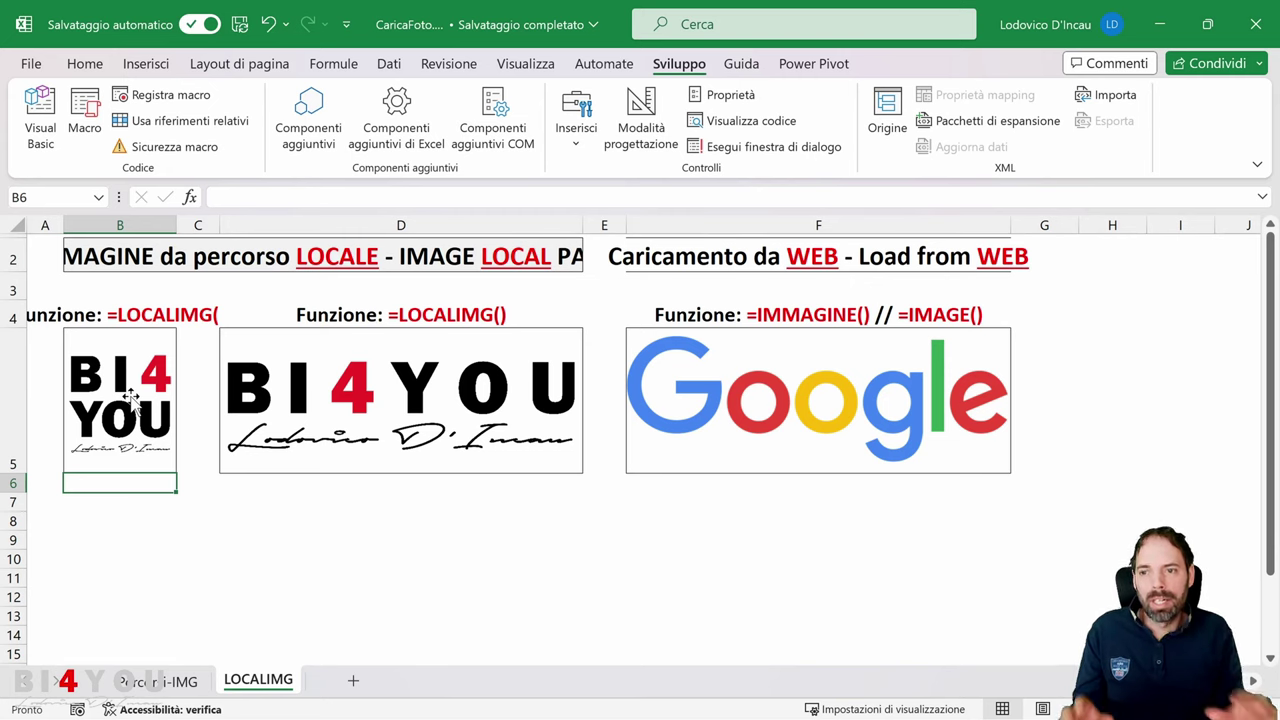
Widen column B back out and recalculate B5 so the logo fills the wider cell.
{"action": "left_click", "coordinate": [150, 405]}
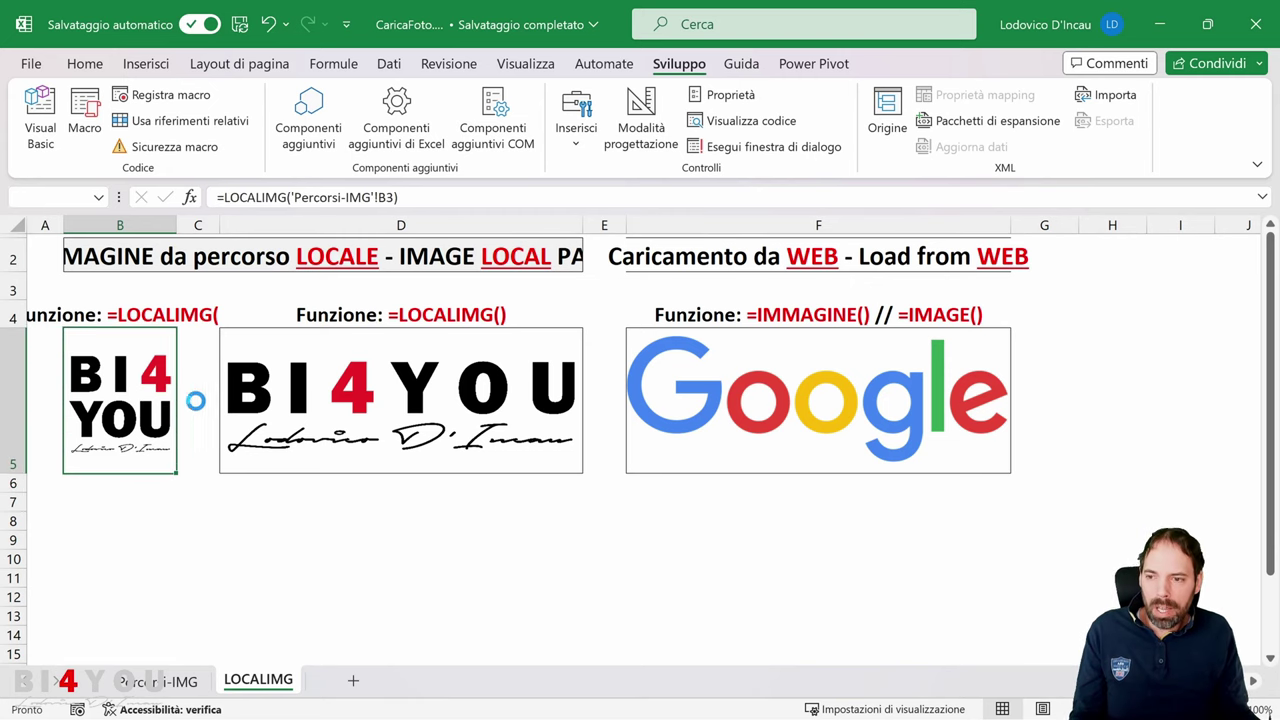
{"action": "left_click", "coordinate": [298, 531]}
{"action": "left_click_drag", "start_coordinate": [177, 225], "coordinate": [255, 238]}
{"action": "left_click", "coordinate": [691, 575]}
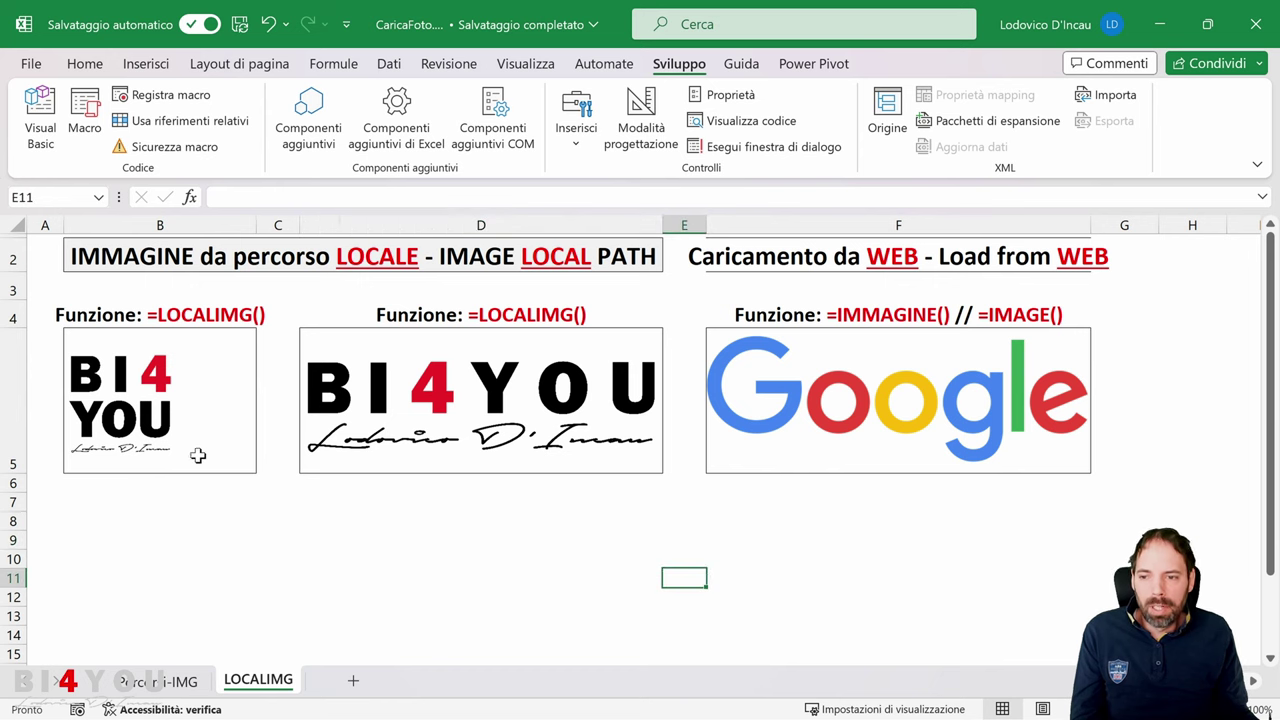
{"action": "left_click", "coordinate": [202, 452]}
{"action": "double_click", "coordinate": [210, 447]}
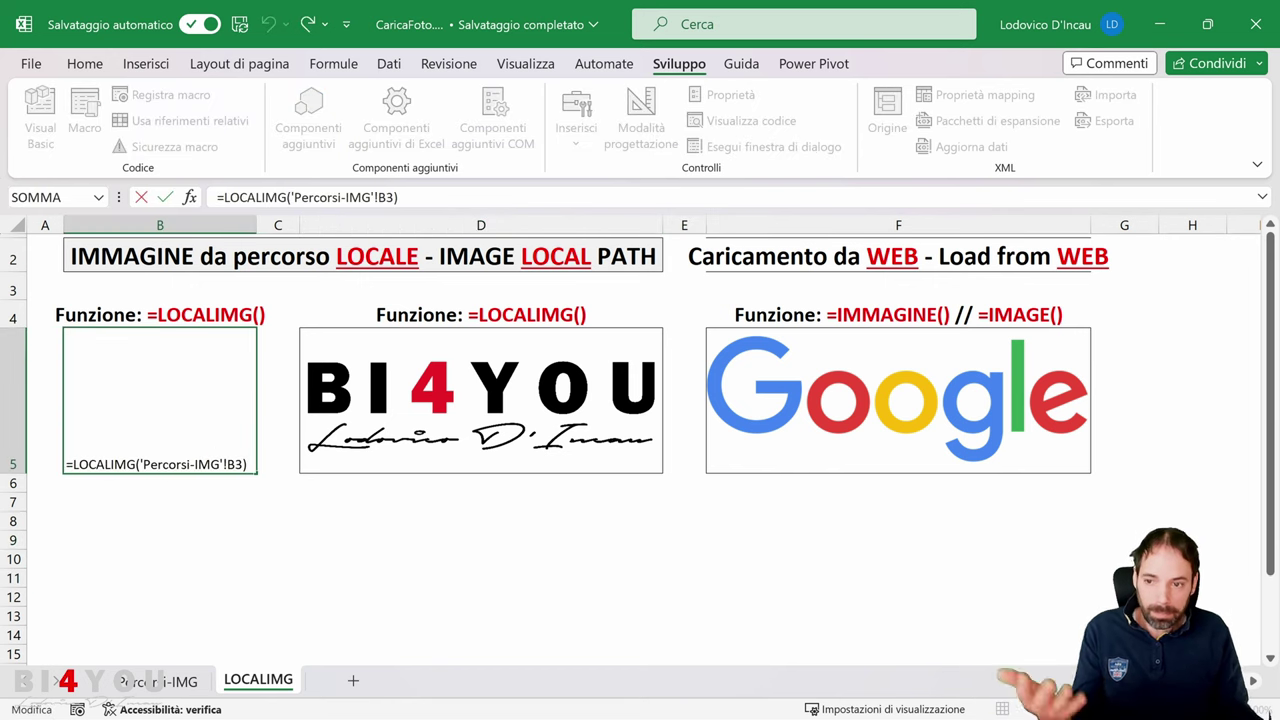
{"action": "key", "text": "Return"}
Check the function caption above the logo and reselect the B5 logo cell.
{"action": "left_click", "coordinate": [224, 313]}
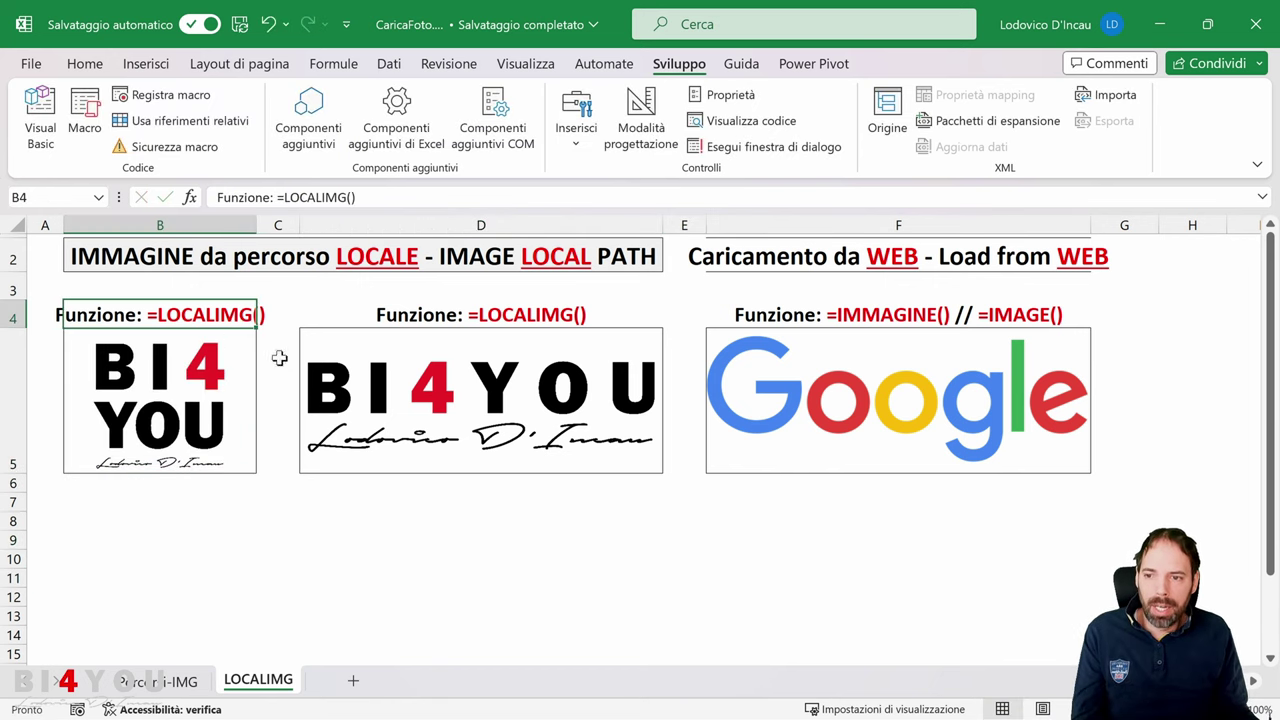
{"action": "left_click", "coordinate": [225, 370]}
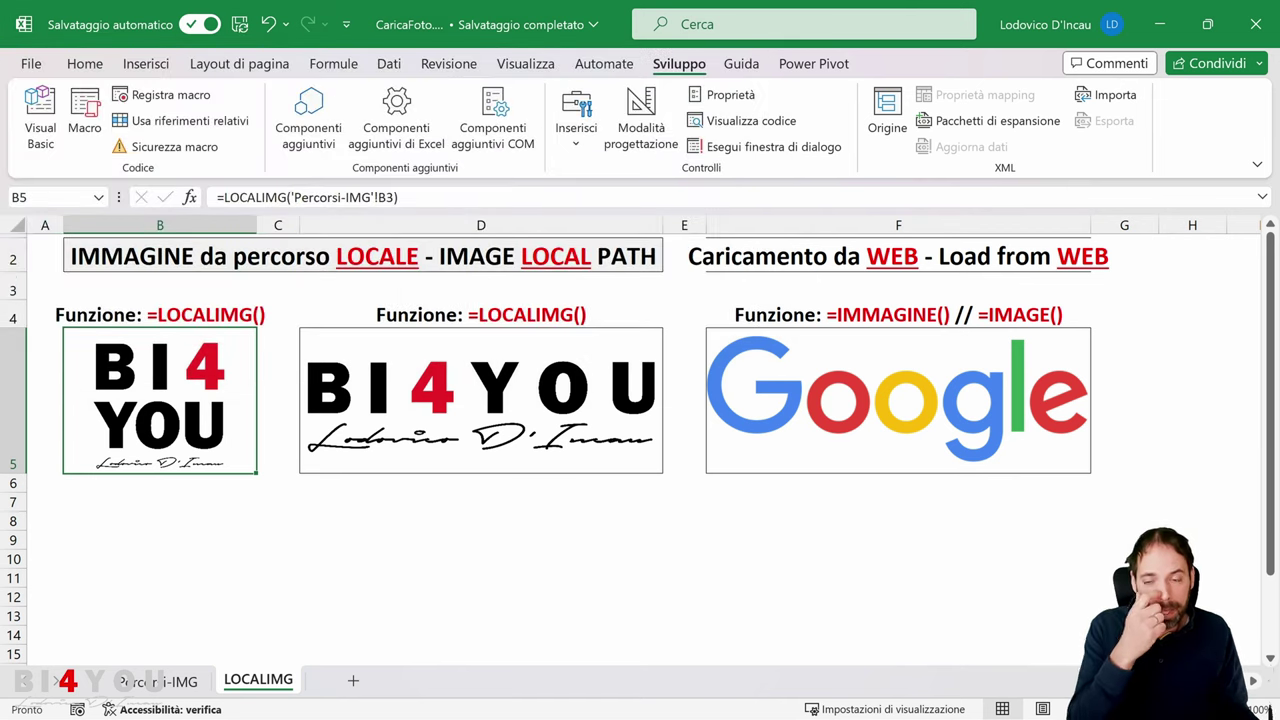
{"action": "left_click", "coordinate": [307, 517]}
{"action": "left_click", "coordinate": [280, 437]}
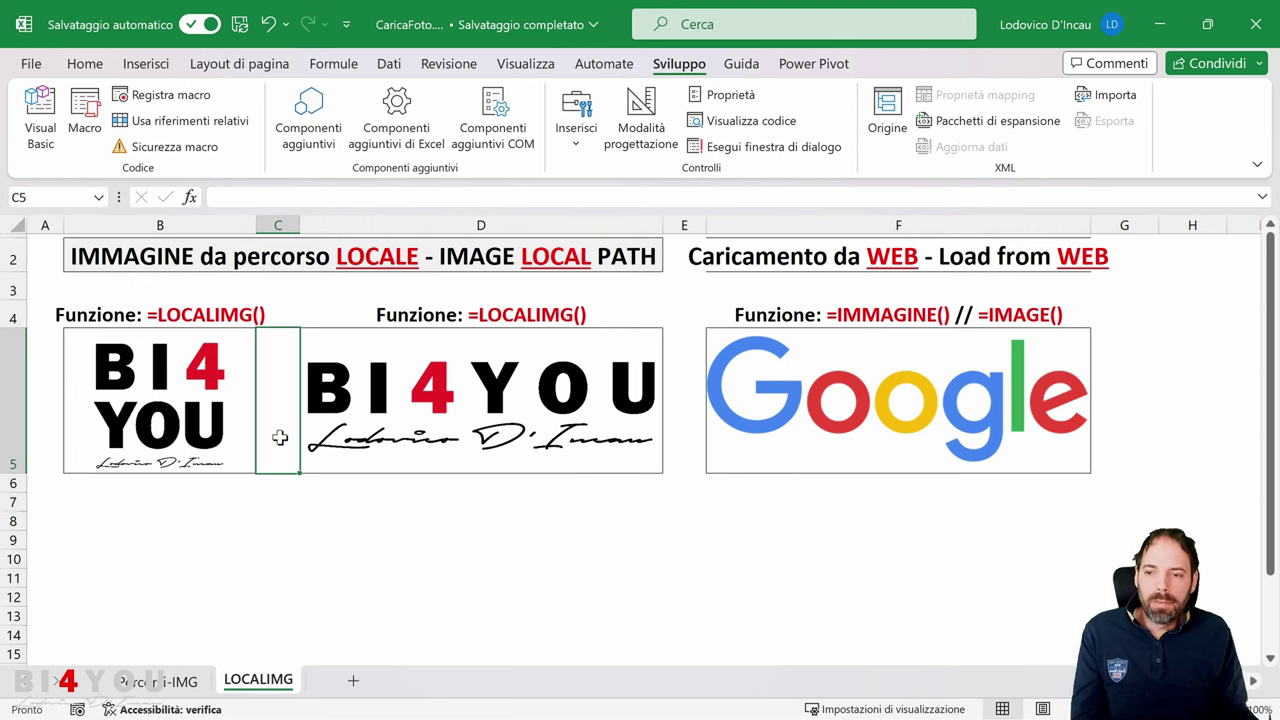
{"action": "key", "text": "Left"}
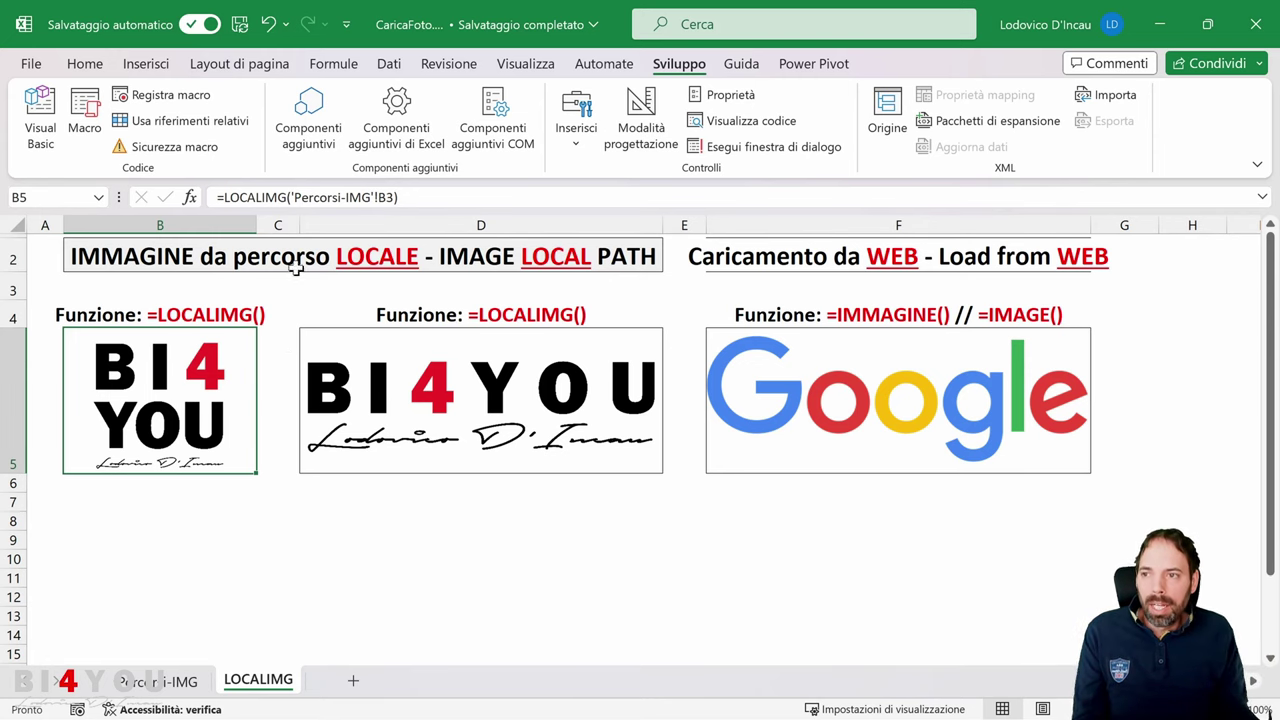
{"action": "left_click", "coordinate": [32, 64]}
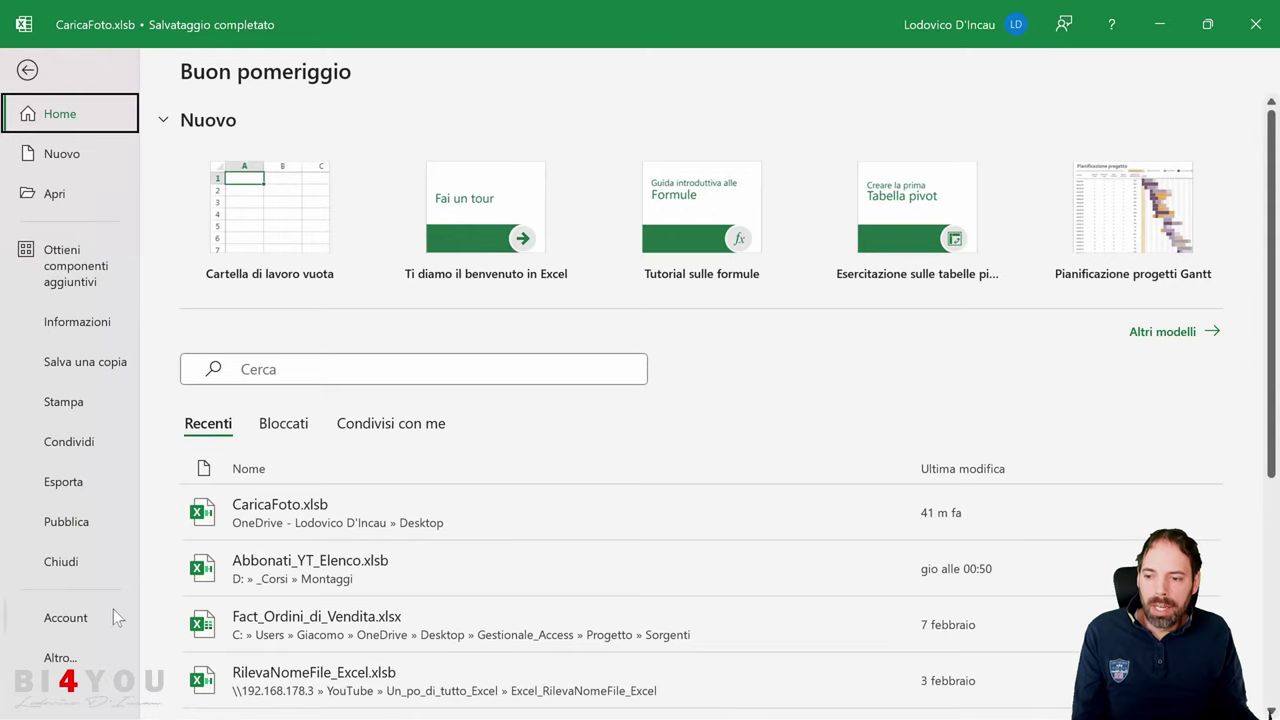
{"action": "left_click", "coordinate": [64, 660]}
{"action": "left_click", "coordinate": [200, 657]}
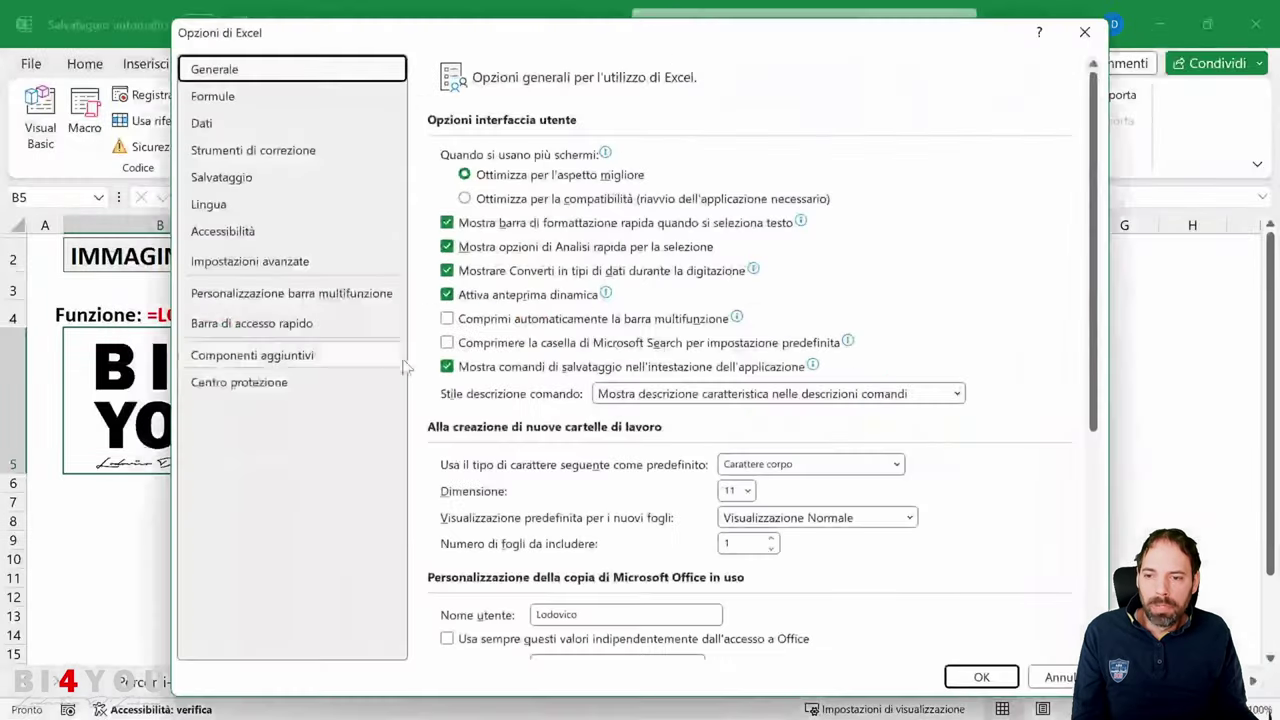
{"action": "left_click", "coordinate": [272, 385]}
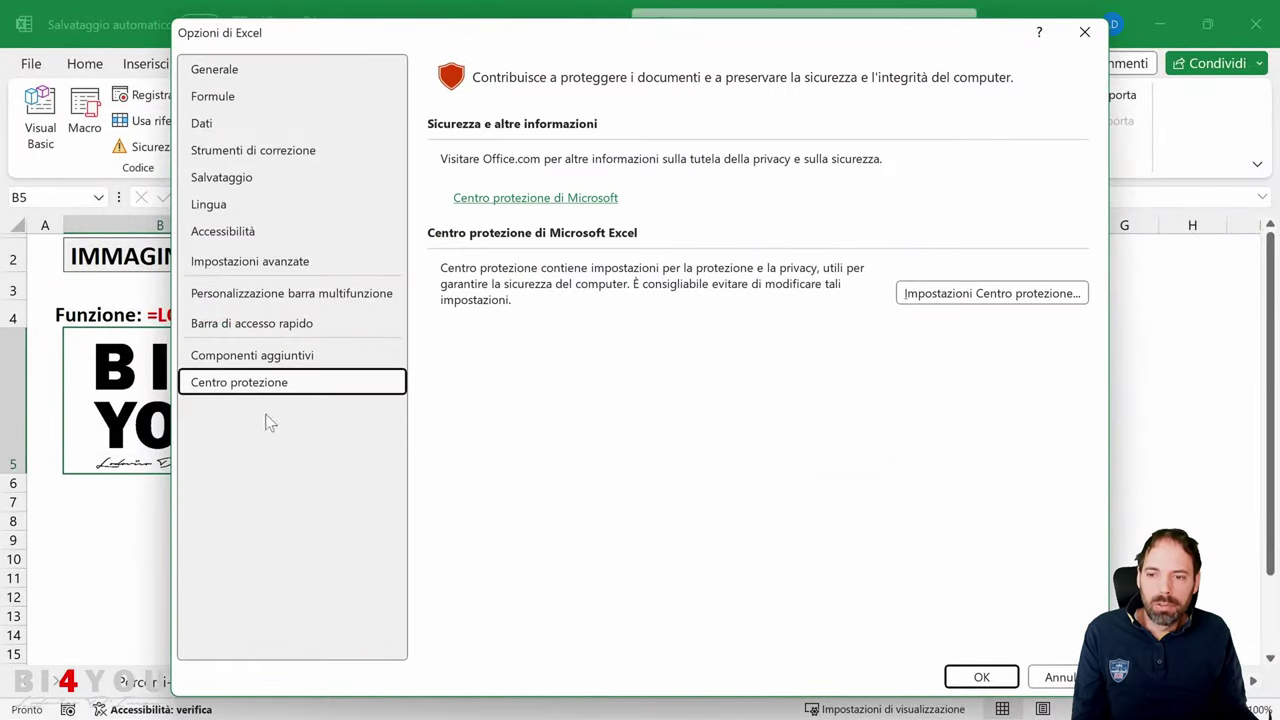
{"action": "left_click", "coordinate": [1005, 293]}
{"action": "left_click", "coordinate": [355, 245]}
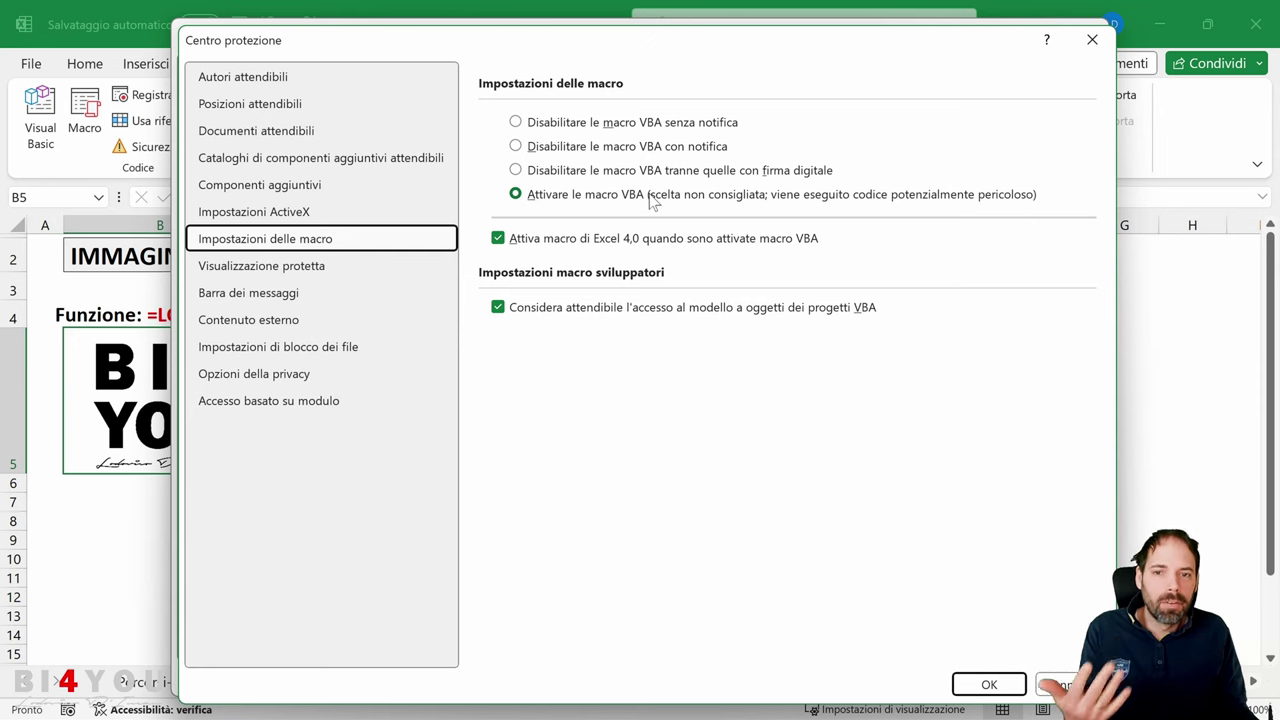
{"action": "left_click", "coordinate": [562, 172]}
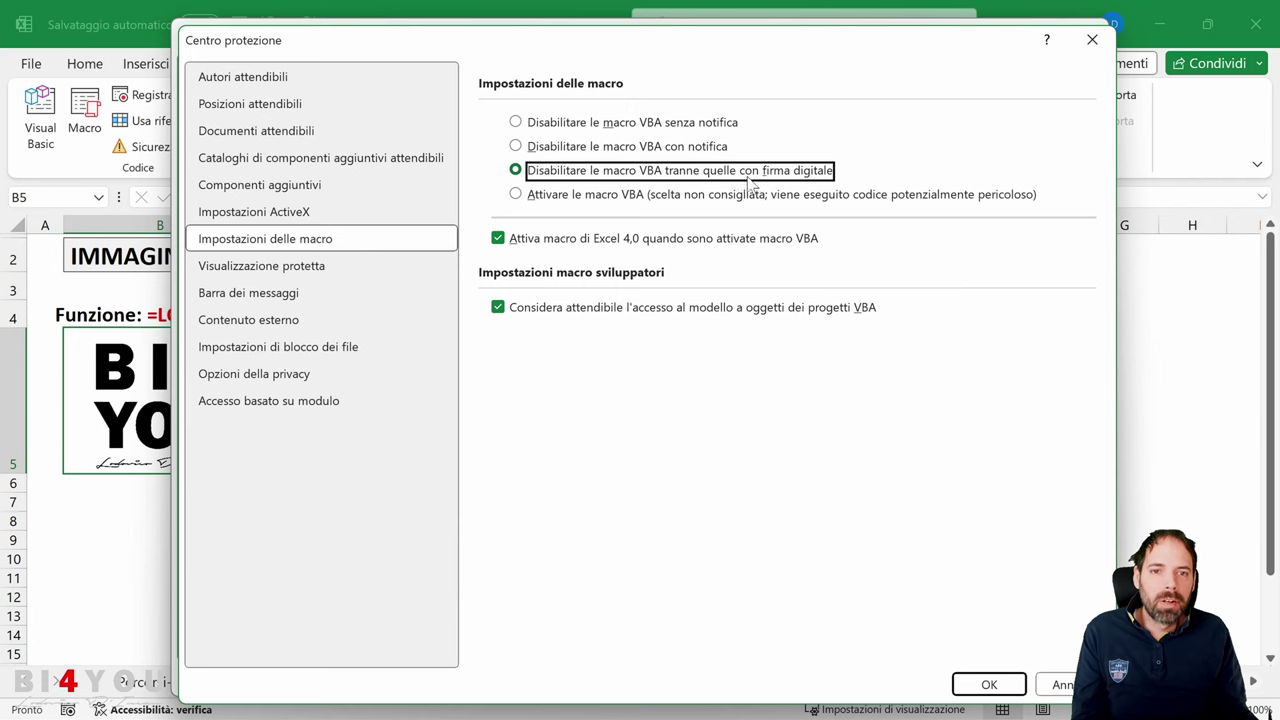
{"action": "left_click", "coordinate": [568, 194]}
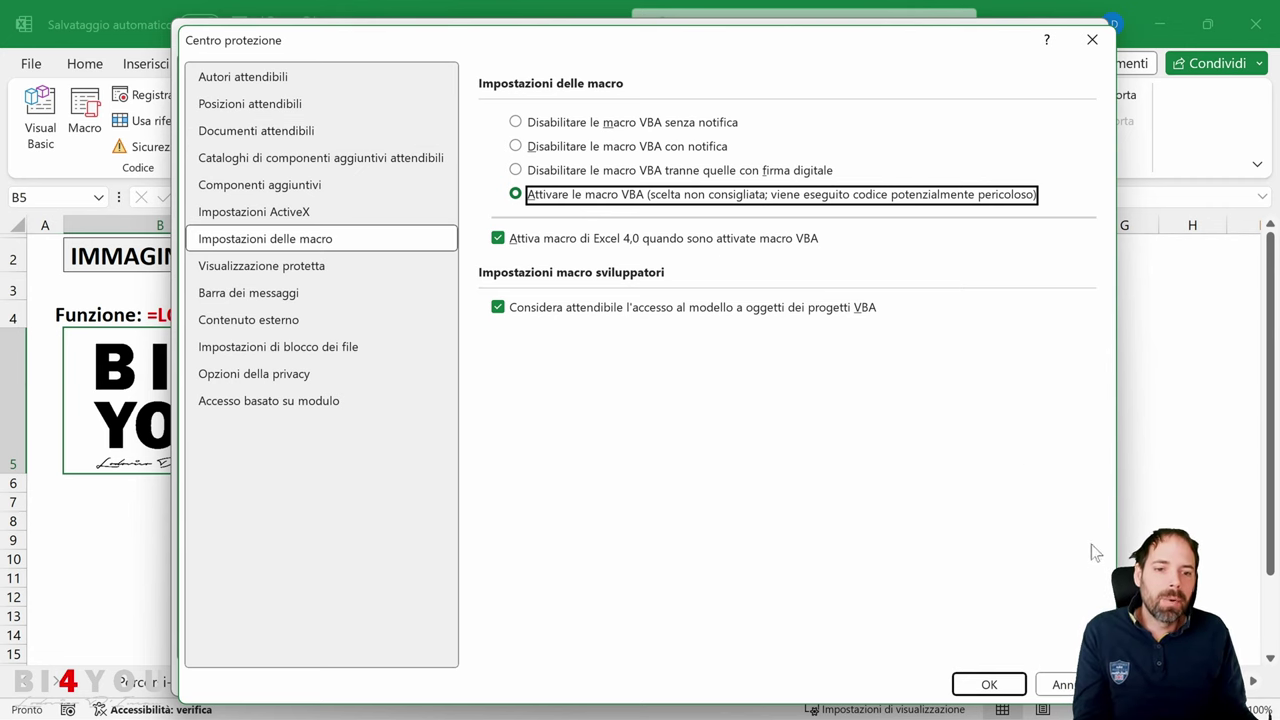
{"action": "key", "text": "Return"}
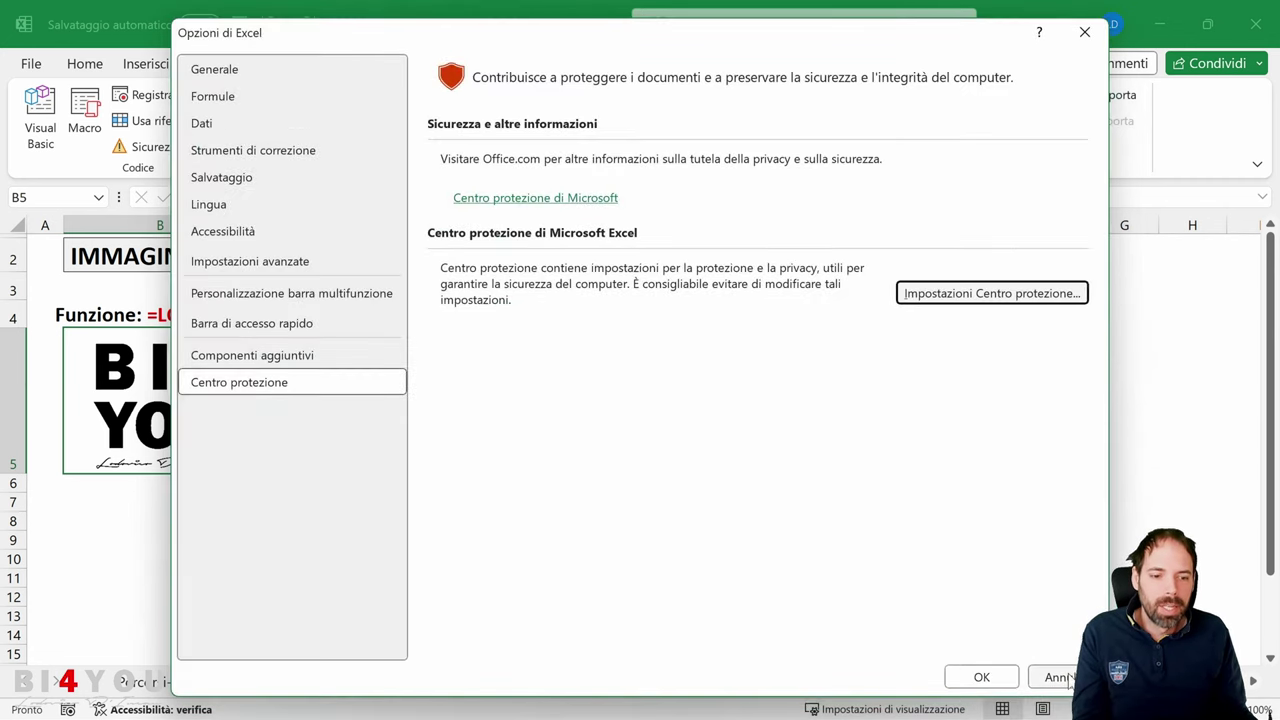
{"action": "key", "text": "Return"}
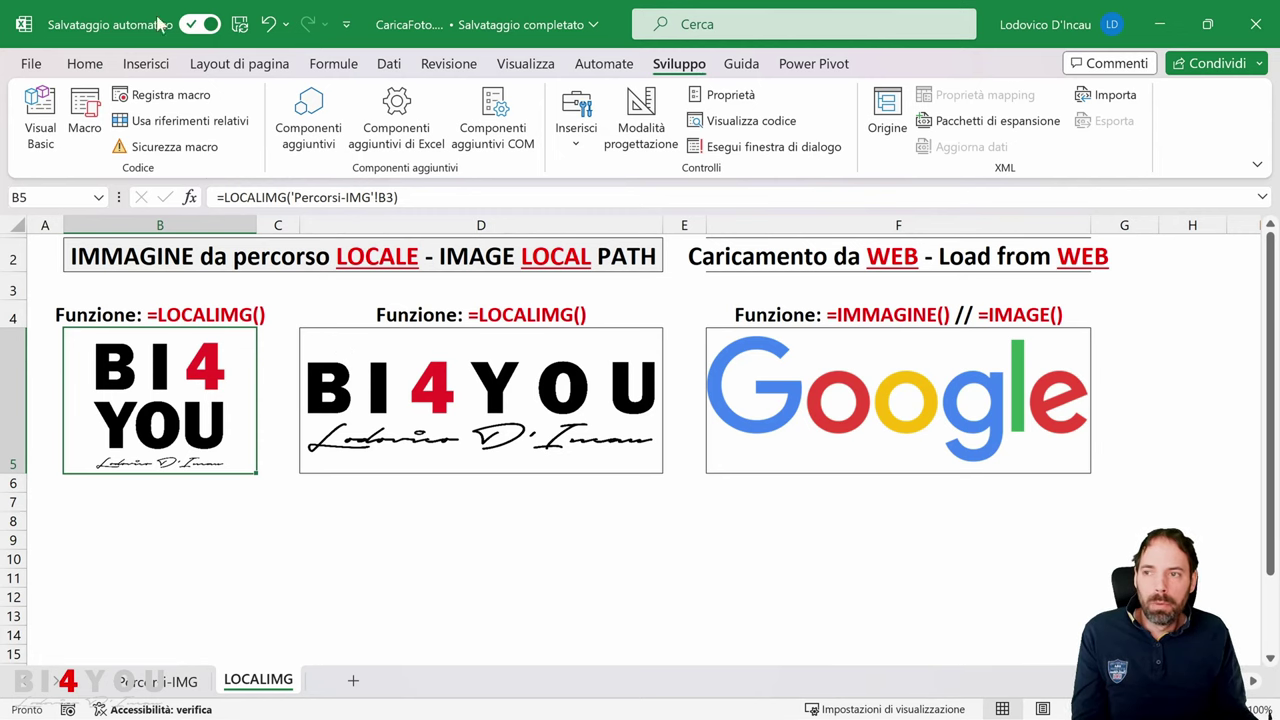
{"action": "left_click", "coordinate": [28, 64]}
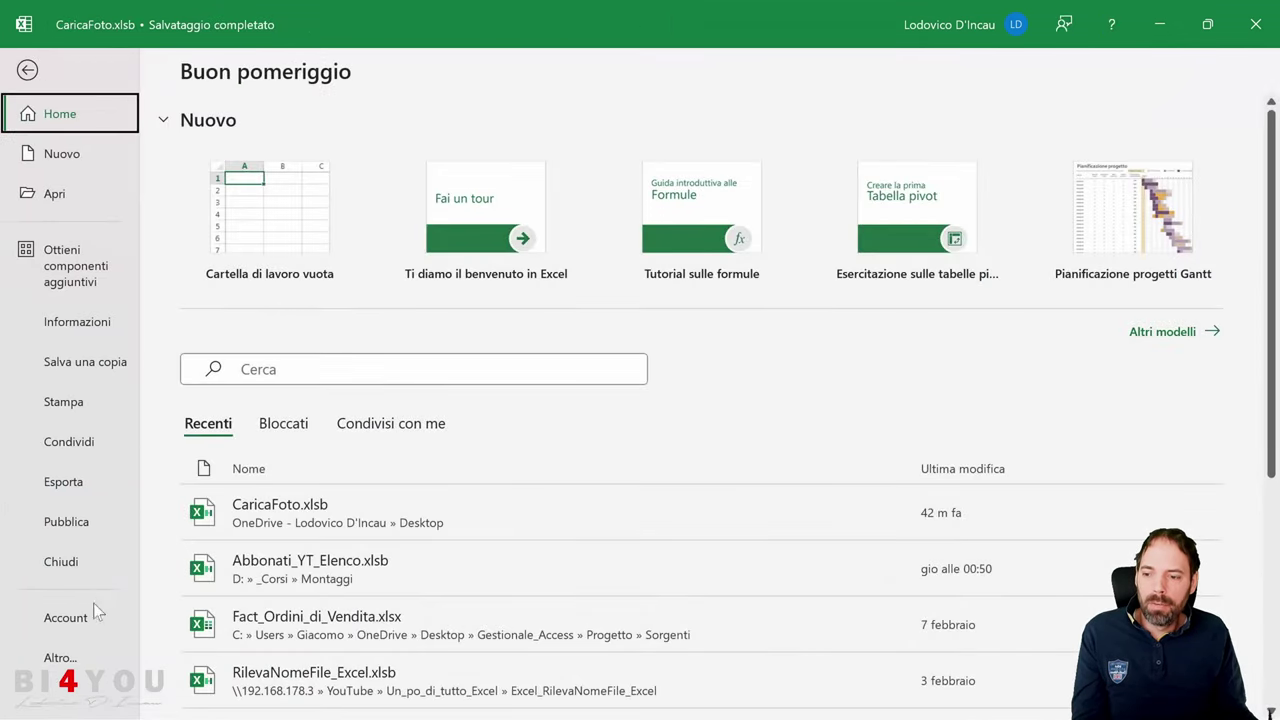
{"action": "left_click", "coordinate": [60, 657]}
{"action": "left_click", "coordinate": [266, 651]}
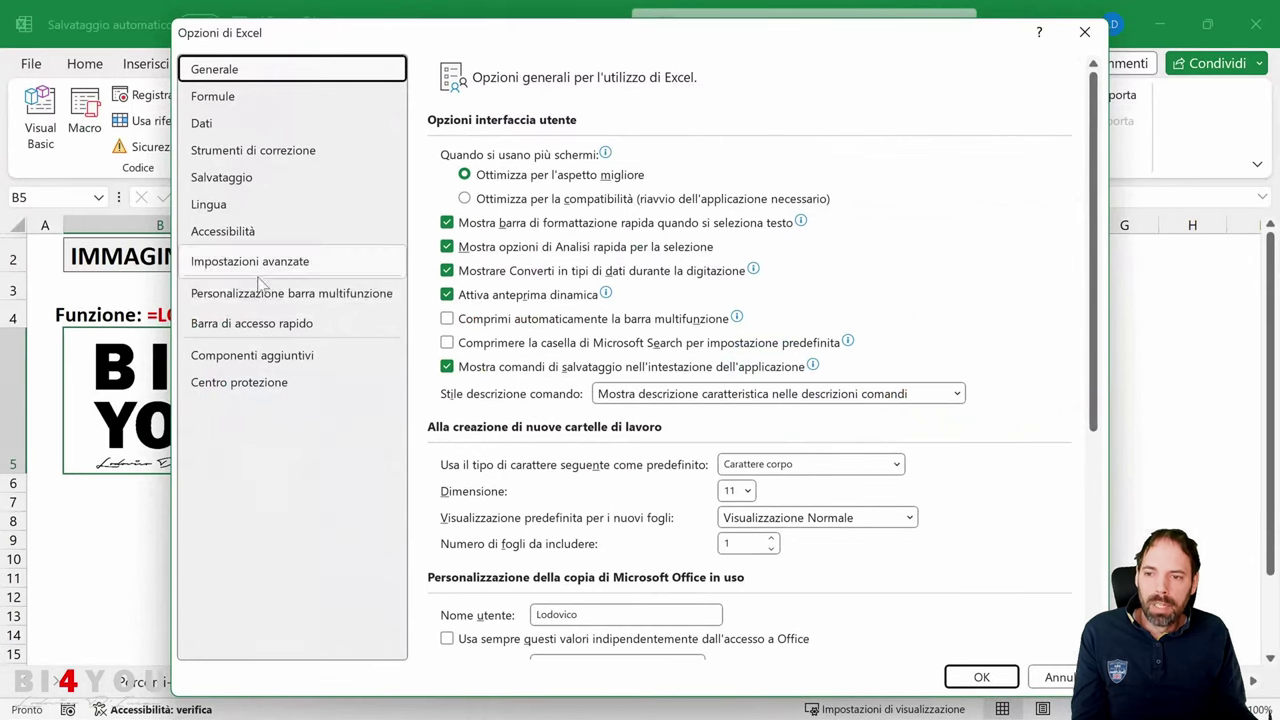
{"action": "left_click", "coordinate": [322, 298]}
{"action": "scroll", "coordinate": [880, 381], "scroll_direction": "down", "scroll_amount": 2}
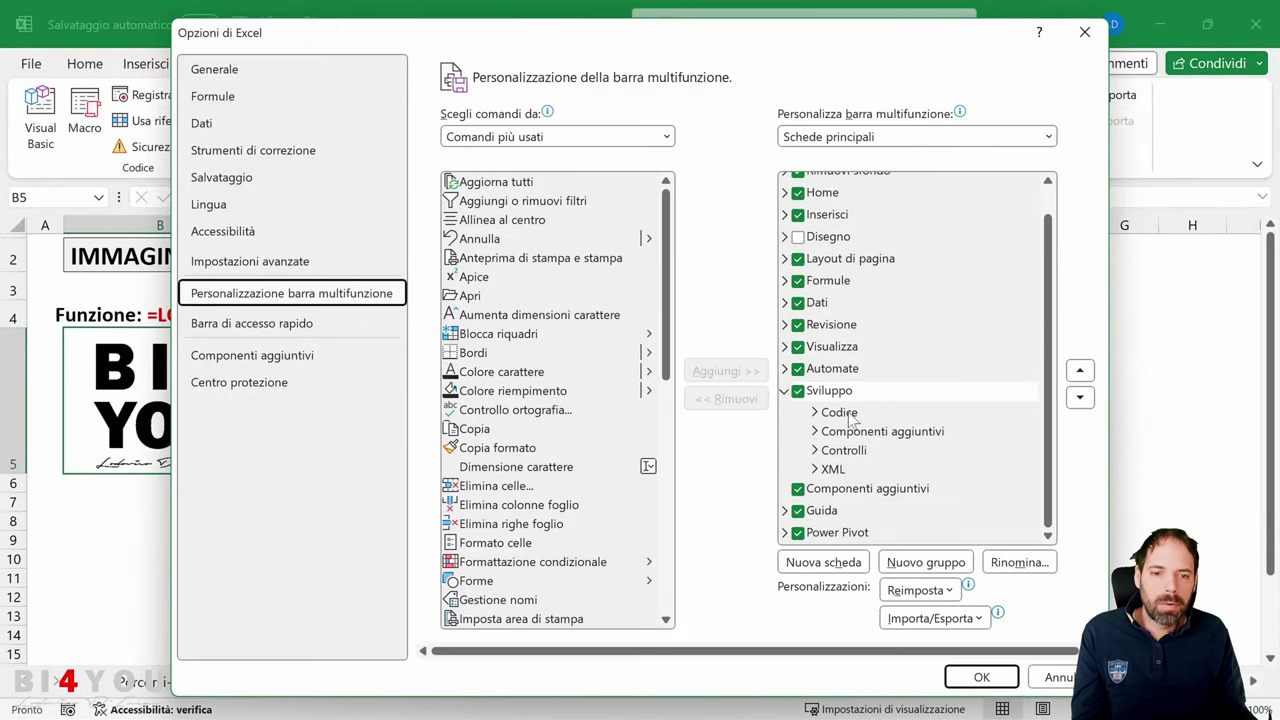
{"action": "left_click", "coordinate": [1058, 677]}
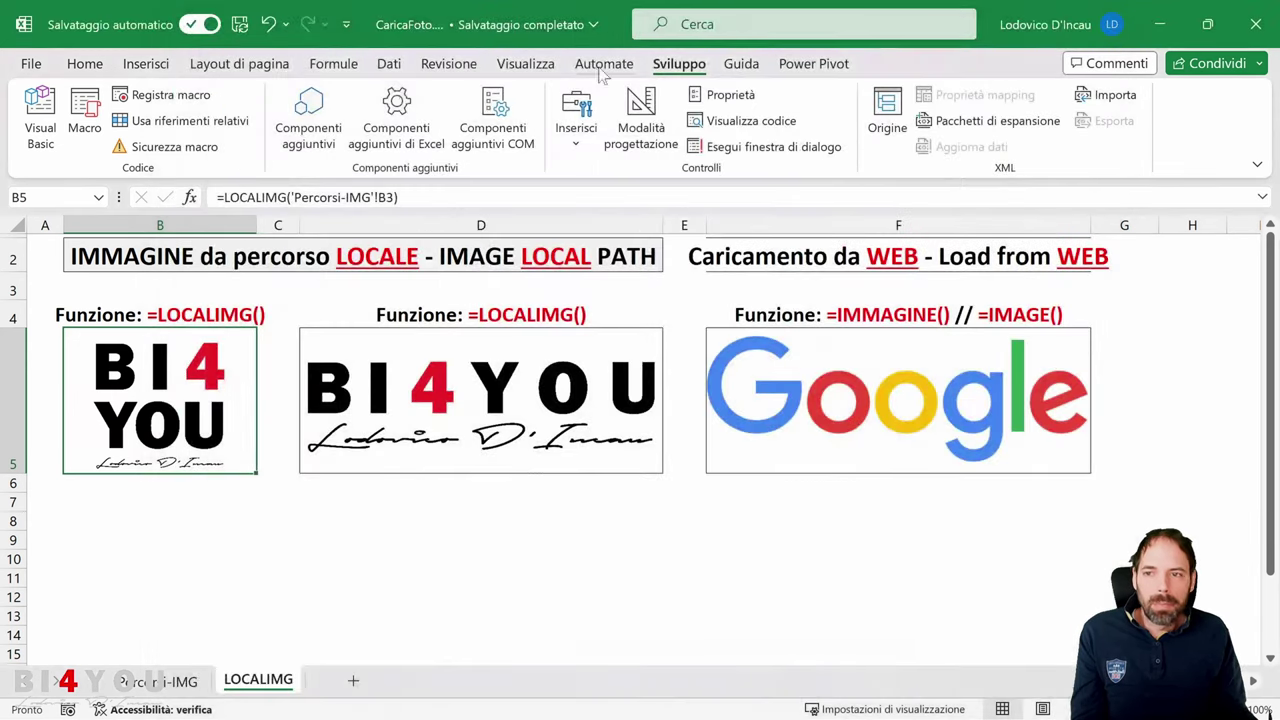
Open the Visual Basic editor and select the Update module holding LOCALIMG.
{"action": "left_click", "coordinate": [42, 117]}
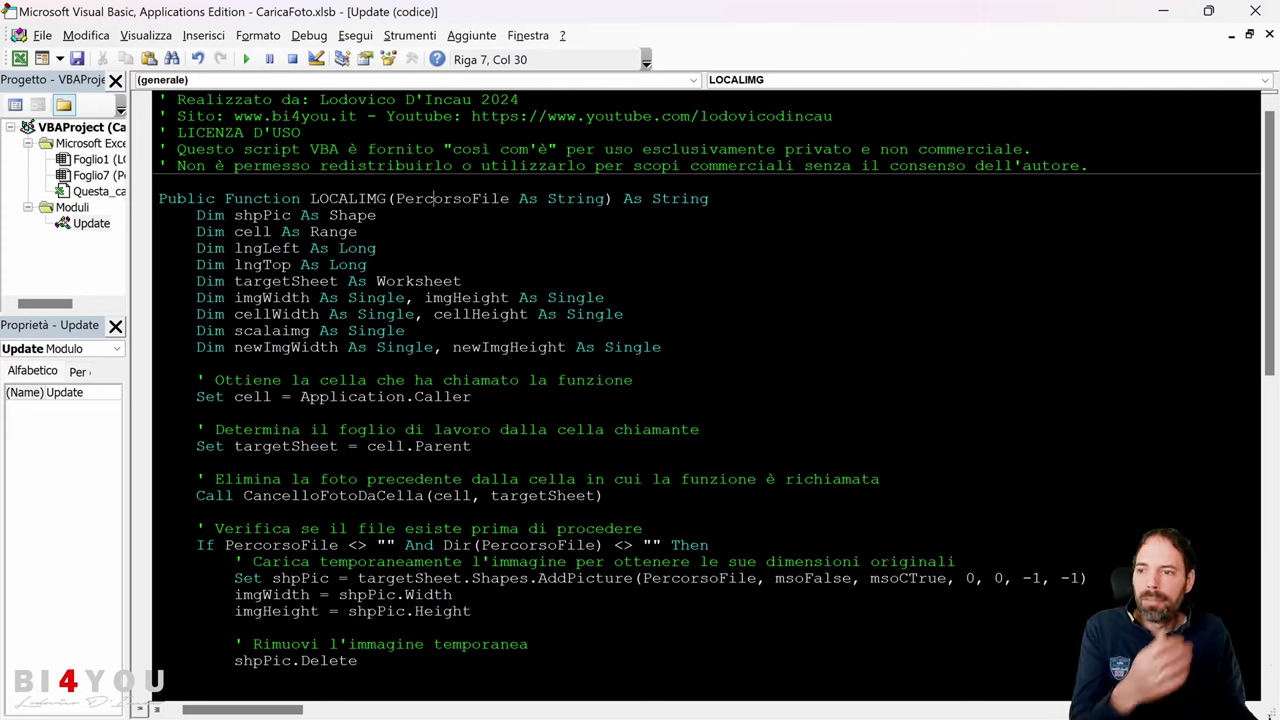
{"action": "left_click", "coordinate": [98, 247]}
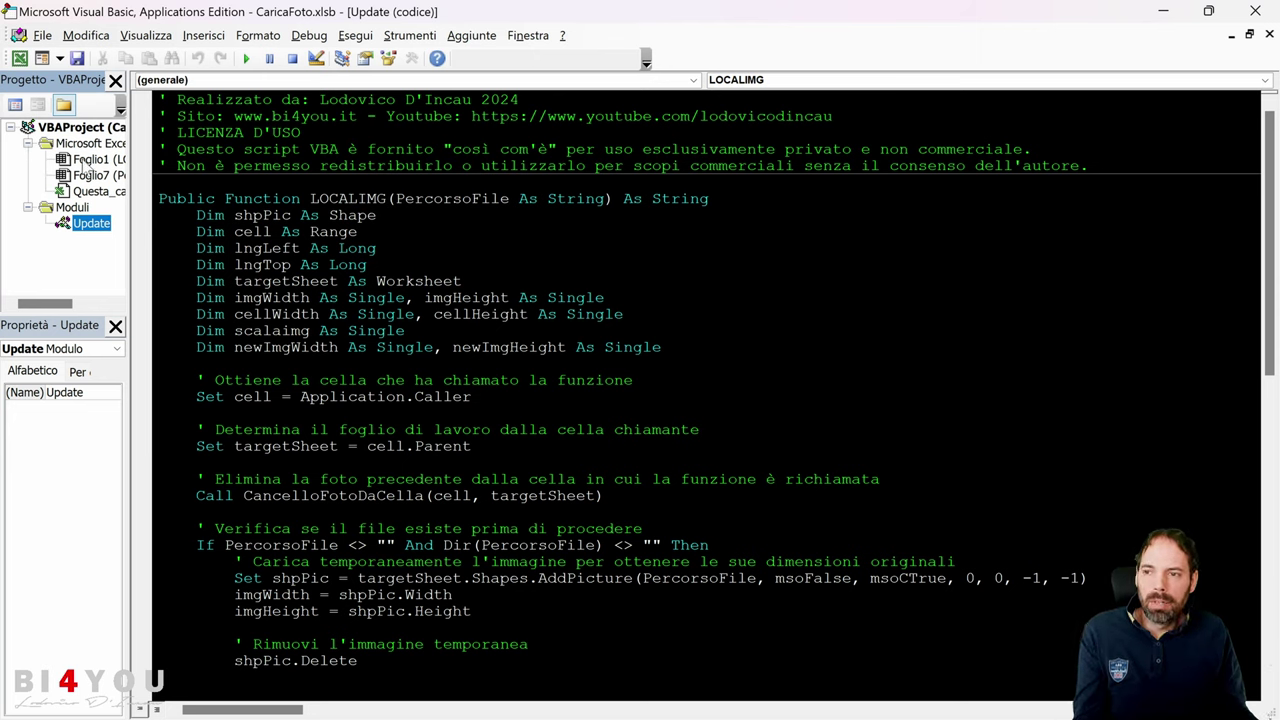
{"action": "right_click", "coordinate": [87, 165]}
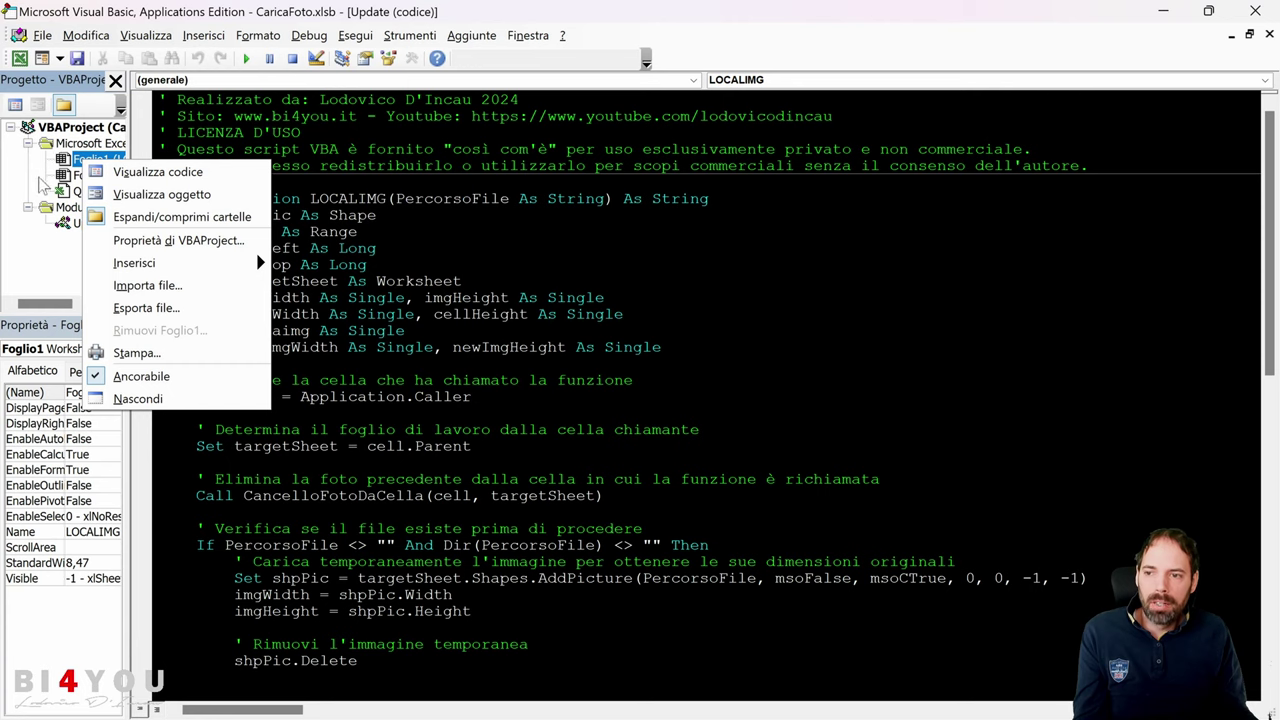
{"action": "mouse_move", "coordinate": [176, 262]}
{"action": "left_click", "coordinate": [342, 290]}
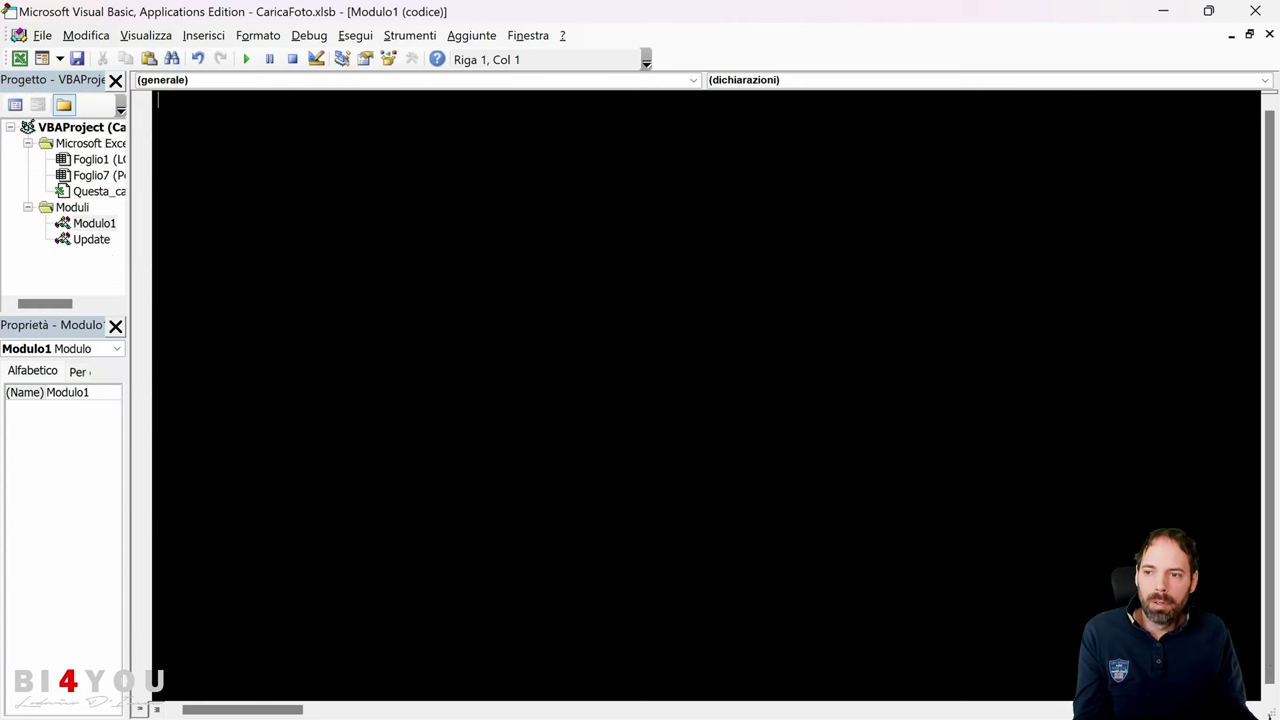
{"action": "left_click", "coordinate": [92, 223]}
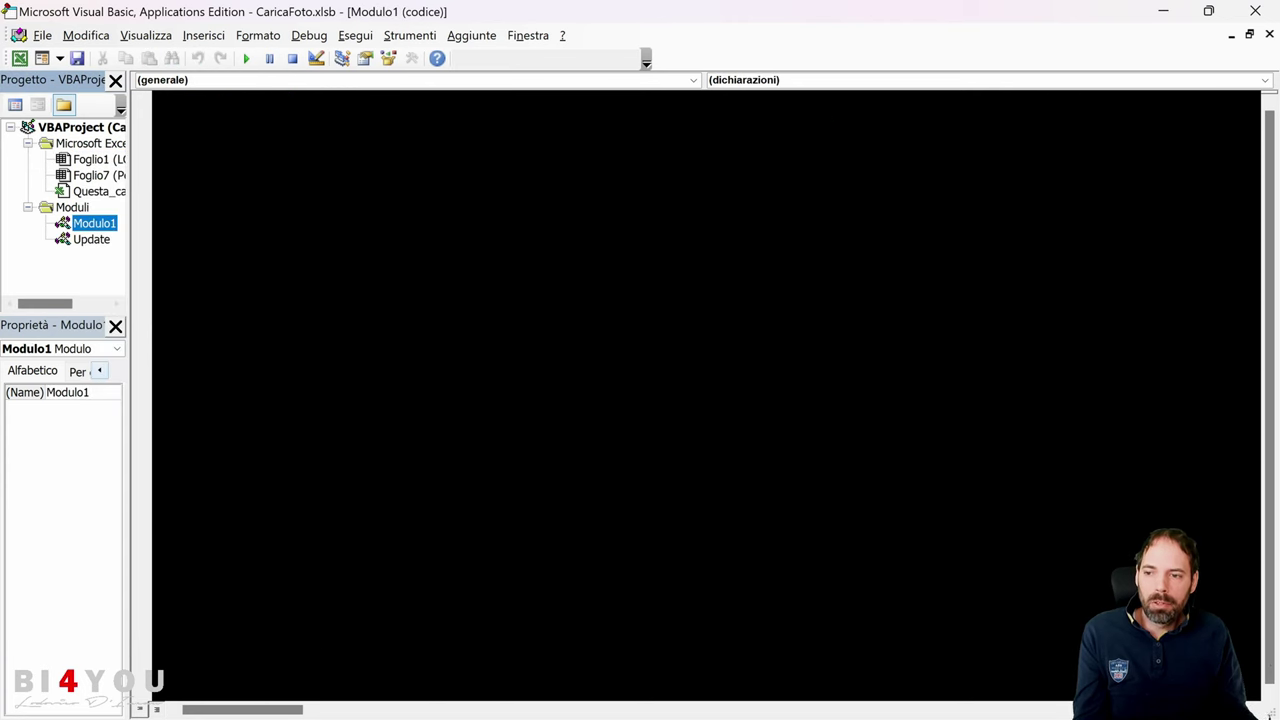
{"action": "left_click", "coordinate": [40, 393]}
{"action": "type", "text": "gfsdfgsdfg"}
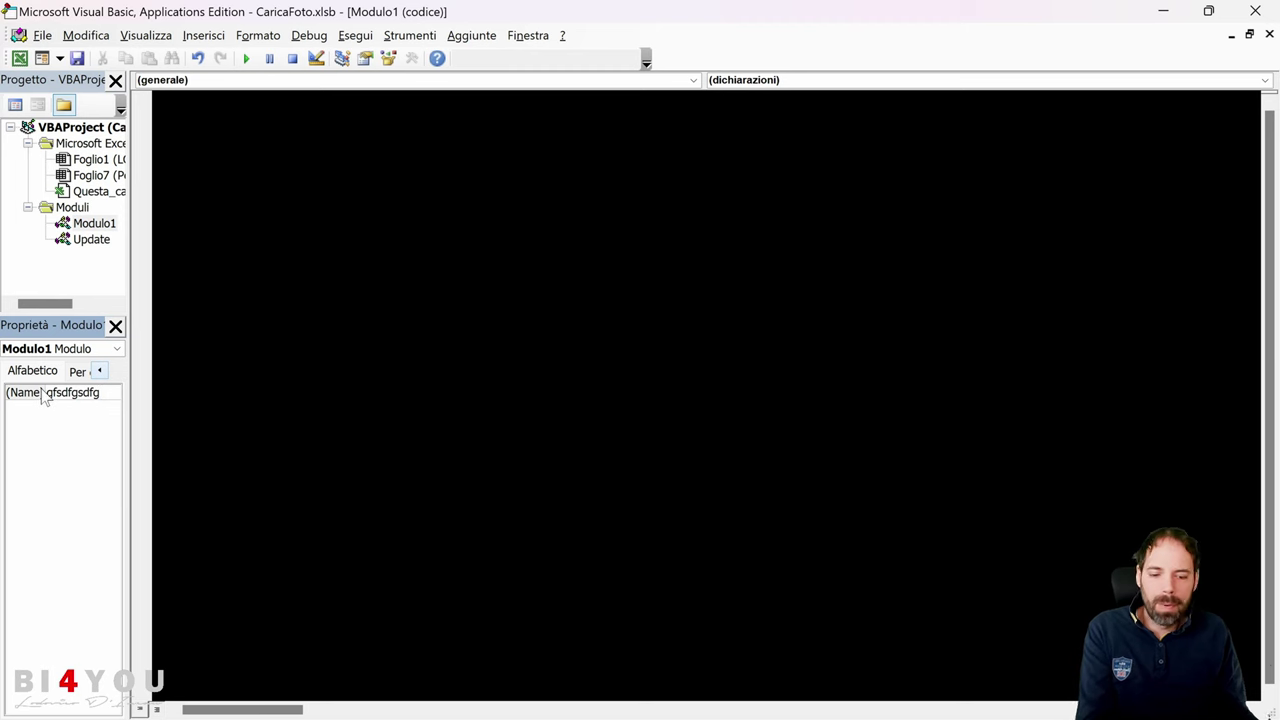
{"action": "key", "text": "Return"}
{"action": "right_click", "coordinate": [102, 227]}
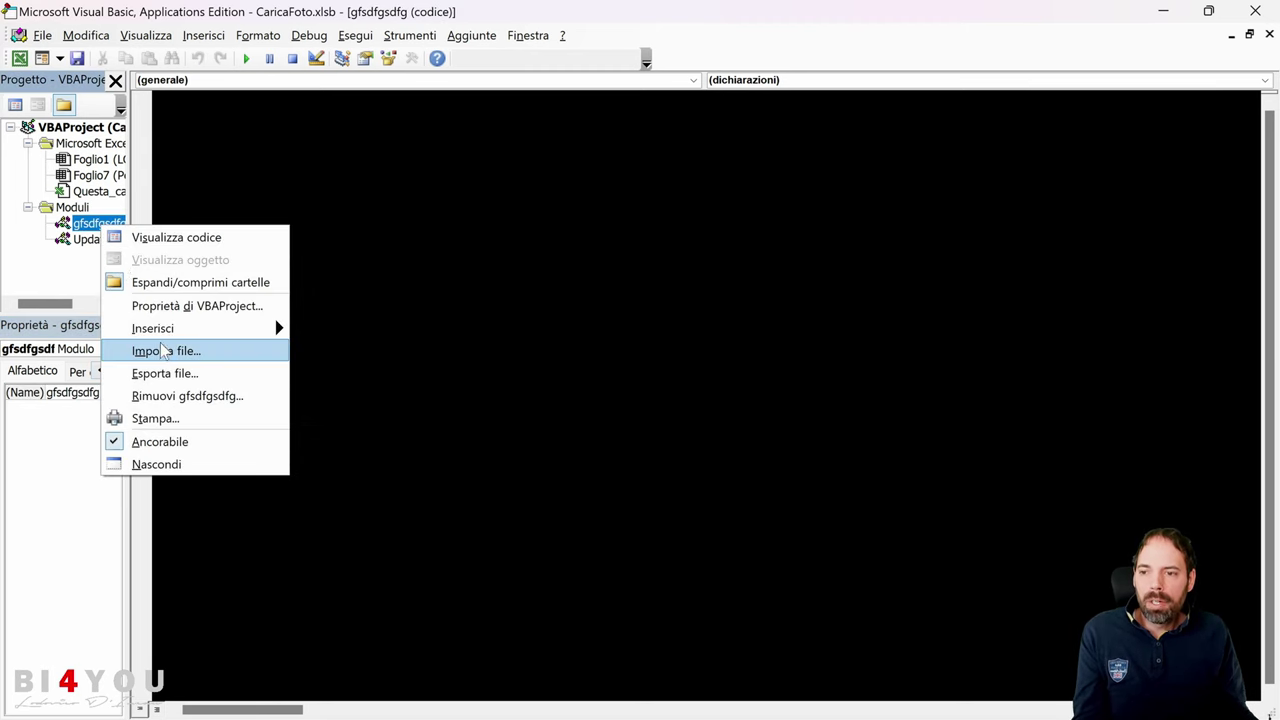
{"action": "left_click", "coordinate": [172, 396]}
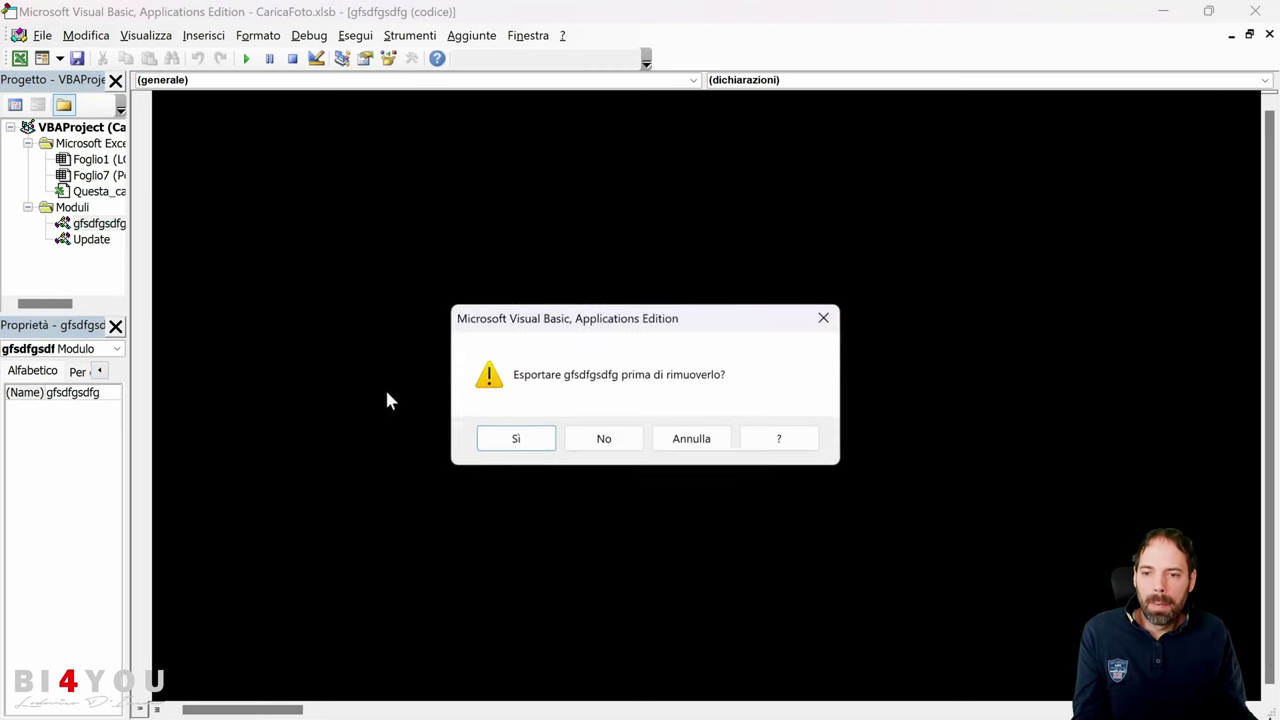
{"action": "left_click", "coordinate": [606, 442]}
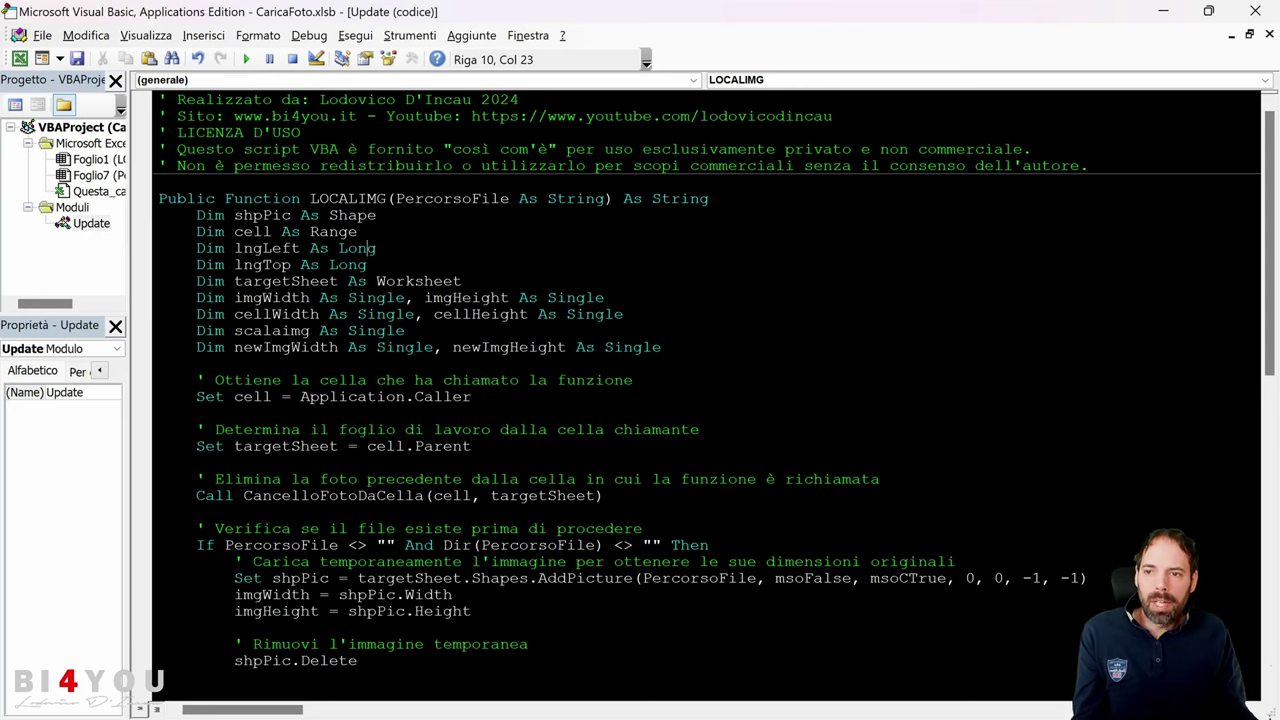
{"action": "scroll", "coordinate": [700, 400], "scroll_direction": "down", "scroll_amount": 2}
{"action": "scroll", "coordinate": [700, 400], "scroll_direction": "down", "scroll_amount": 5}
{"action": "scroll", "coordinate": [700, 400], "scroll_direction": "down", "scroll_amount": 7}
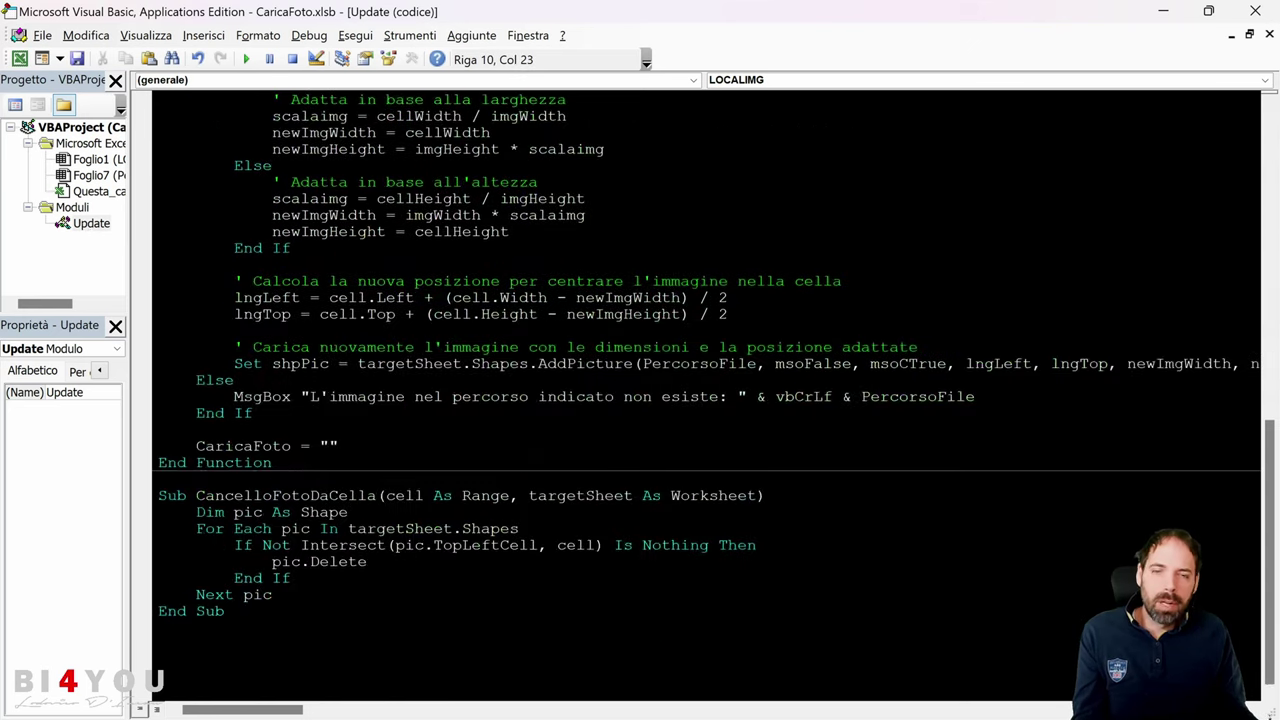
{"action": "scroll", "coordinate": [700, 400], "scroll_direction": "up", "scroll_amount": 6}
{"action": "scroll", "coordinate": [700, 400], "scroll_direction": "up", "scroll_amount": 5}
{"action": "scroll", "coordinate": [700, 400], "scroll_direction": "up", "scroll_amount": 3}
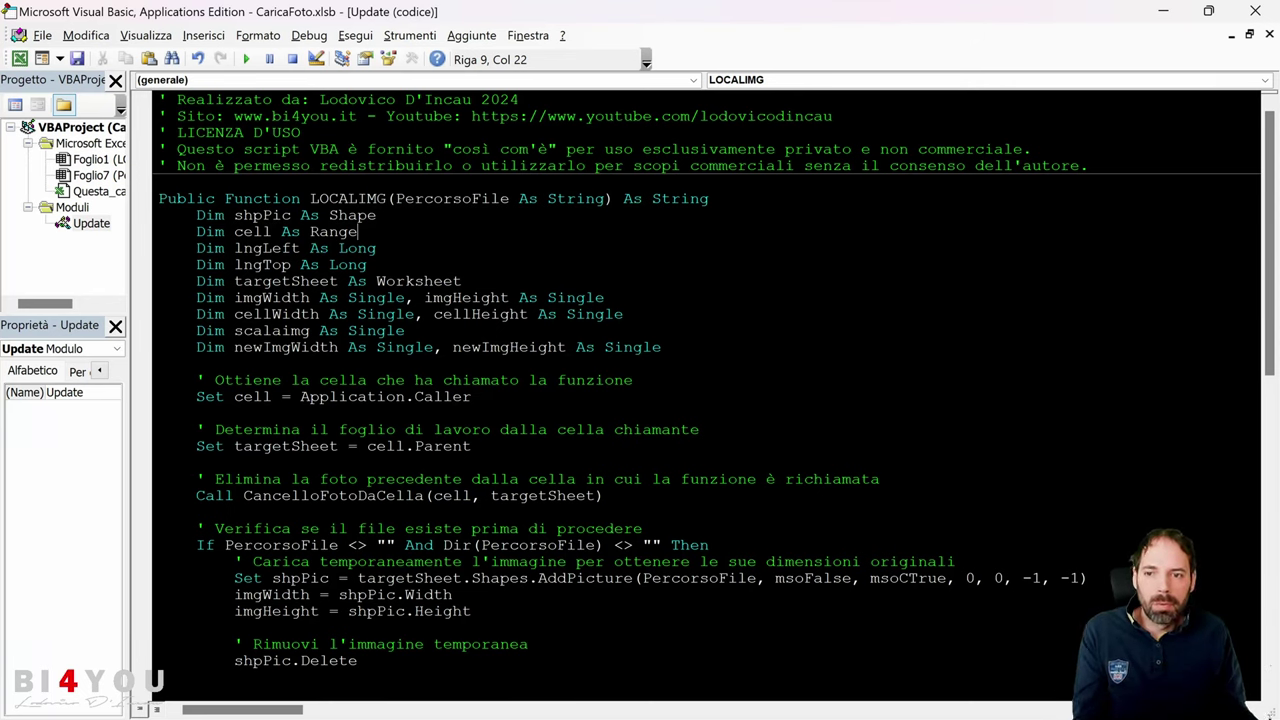
{"action": "left_click", "coordinate": [160, 181]}
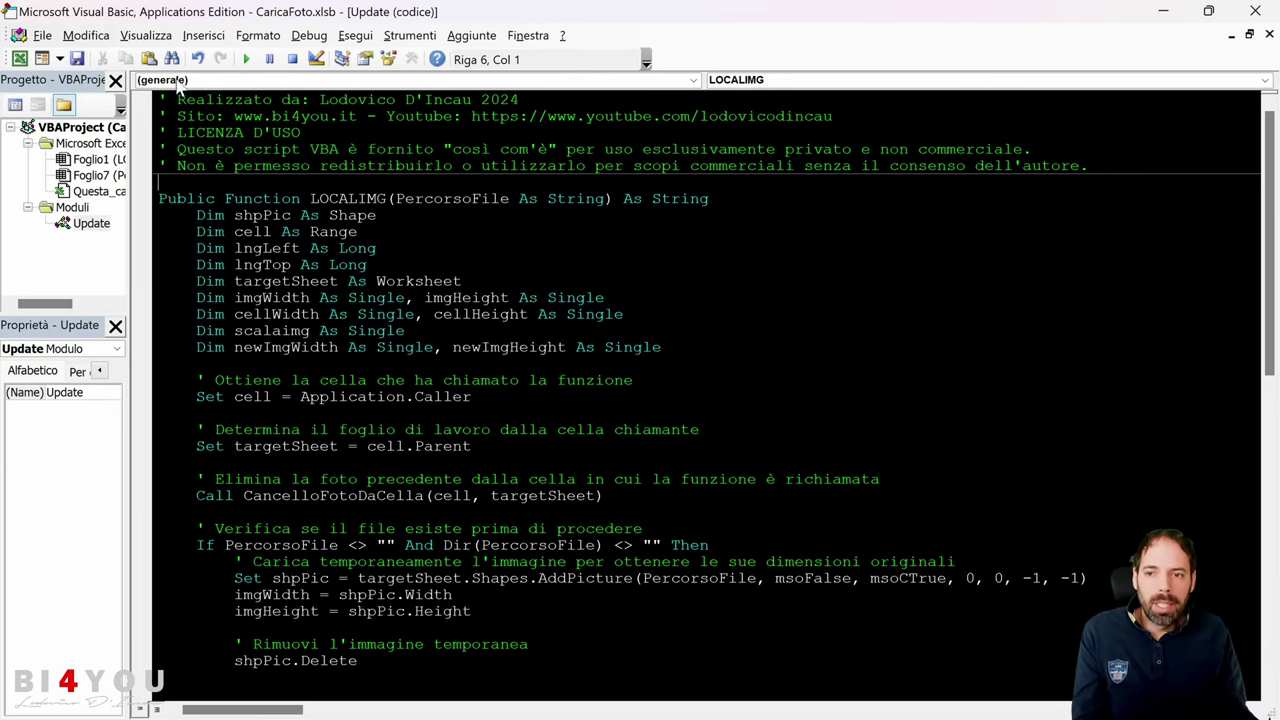
{"action": "double_click", "coordinate": [347, 199]}
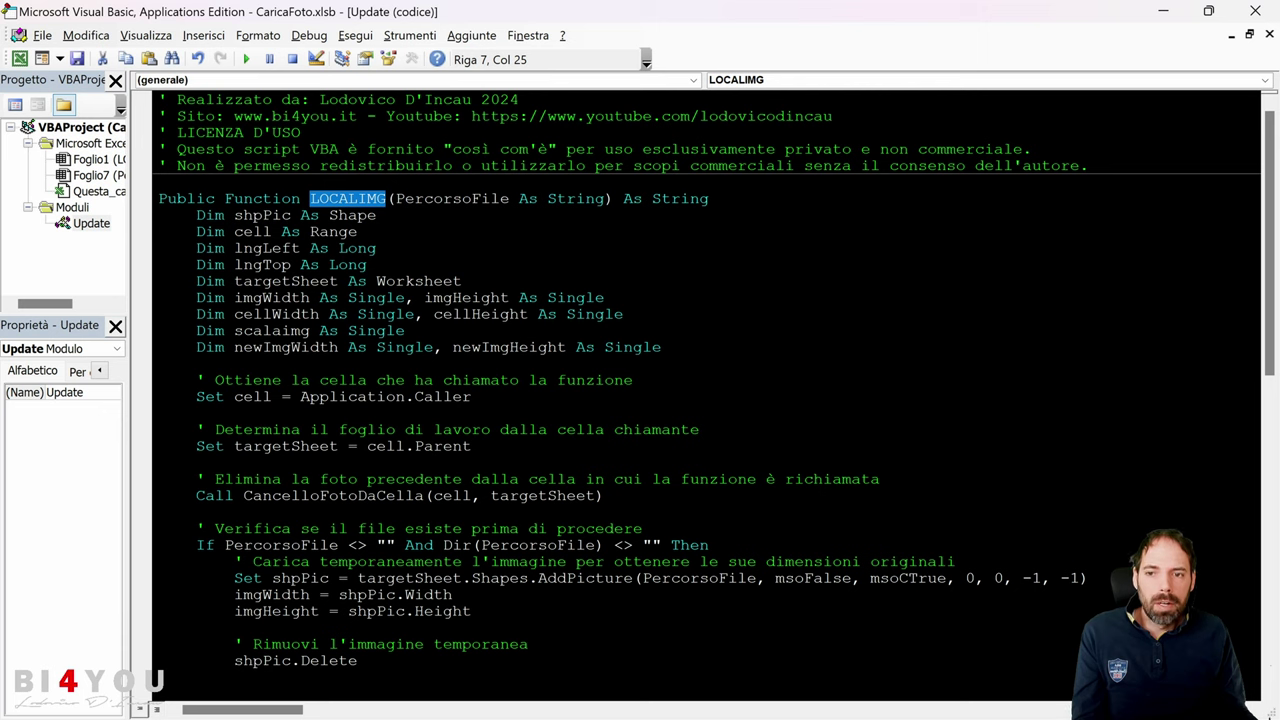
{"action": "left_click", "coordinate": [358, 231]}
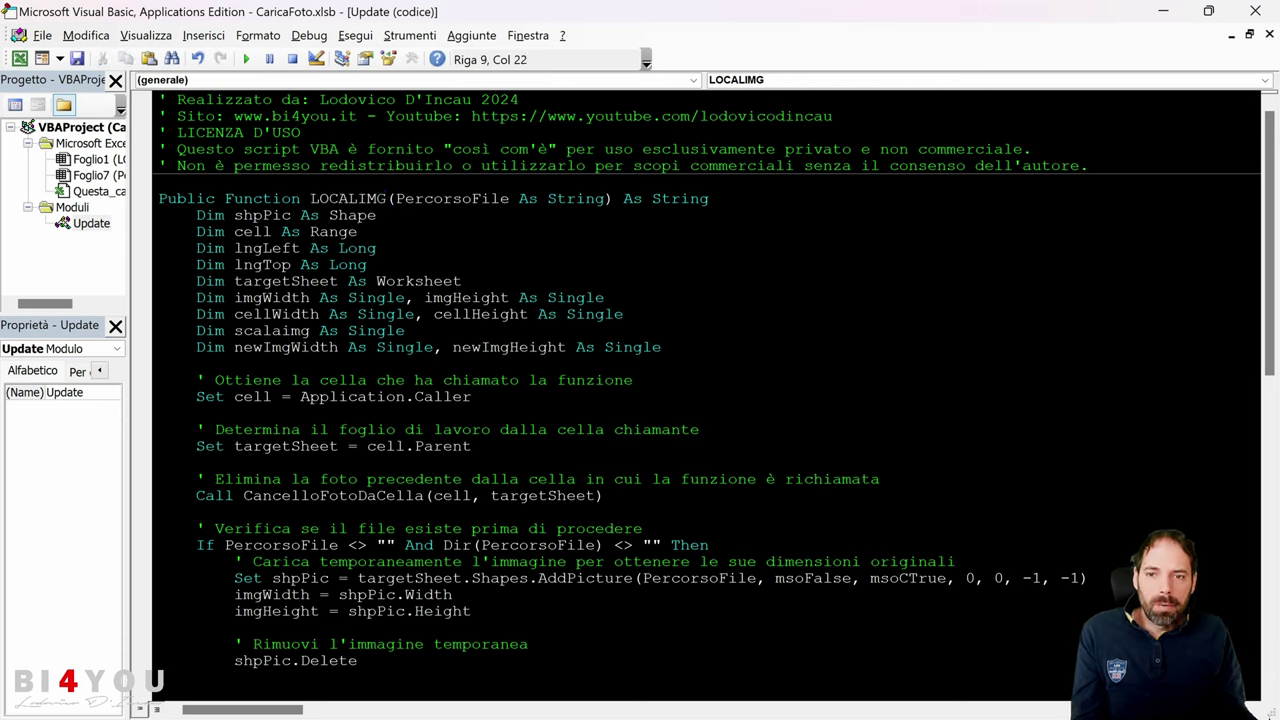
{"action": "left_click_drag", "start_coordinate": [1090, 165], "coordinate": [160, 99]}
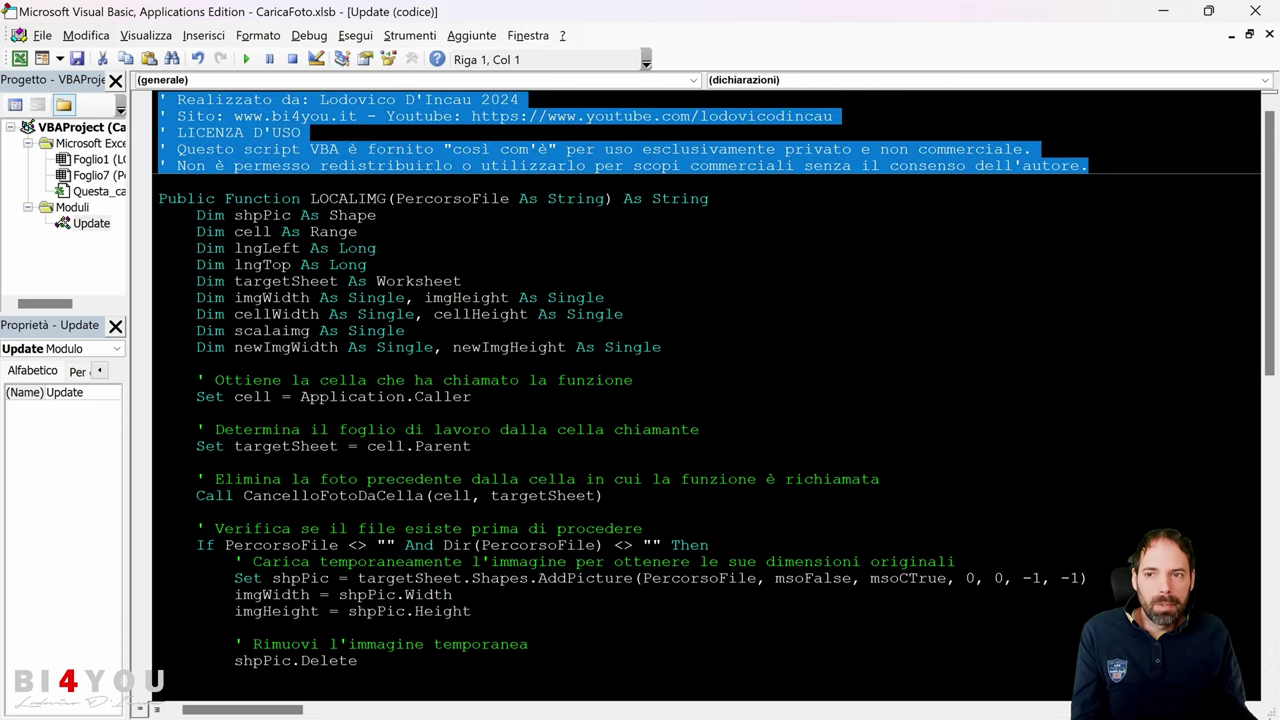
{"action": "left_click", "coordinate": [408, 136]}
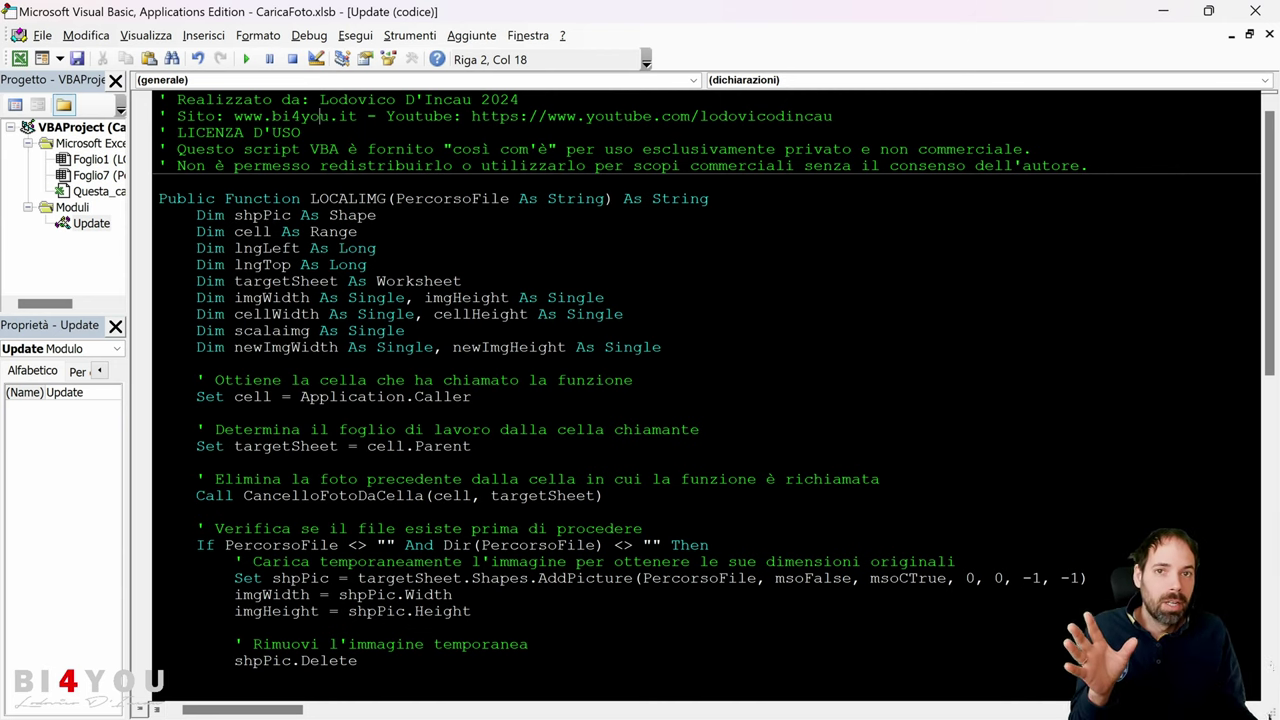
{"action": "left_click", "coordinate": [358, 231]}
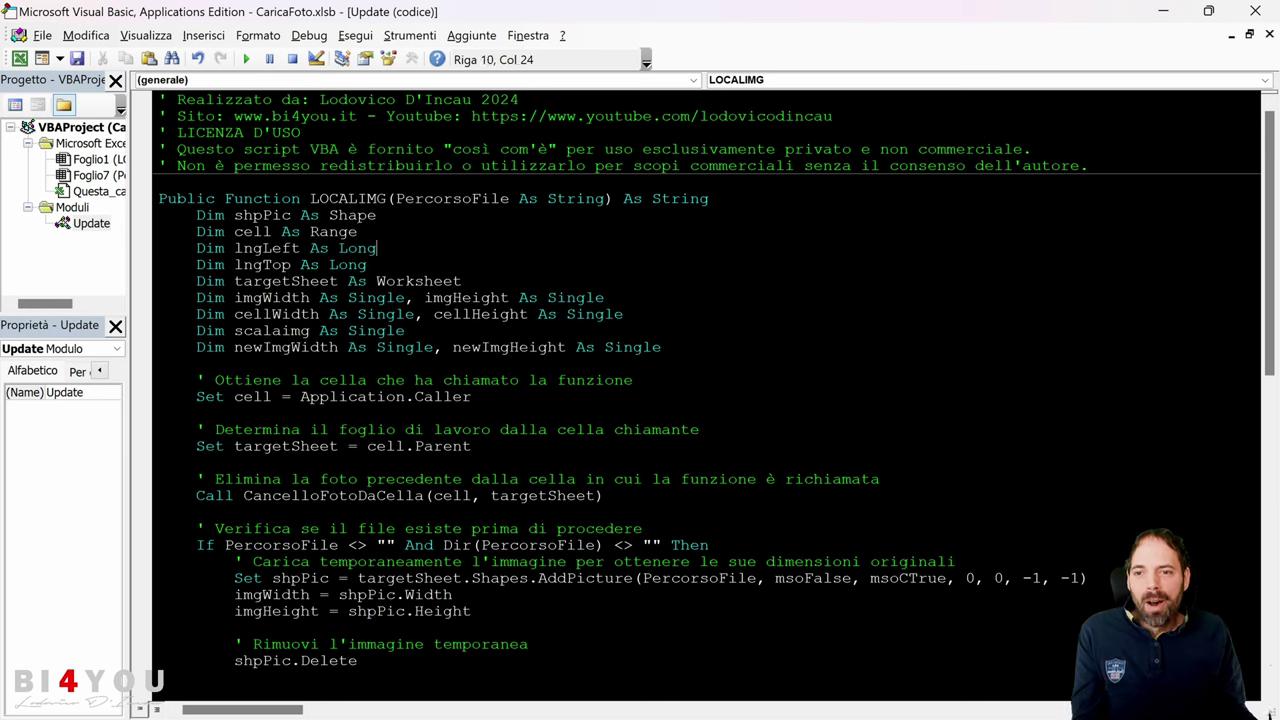
{"action": "mouse_move", "coordinate": [158, 215]}
{"action": "left_mouse_down"}
{"action": "mouse_move", "coordinate": [566, 297]}
{"action": "mouse_move", "coordinate": [405, 330]}
{"action": "mouse_move", "coordinate": [661, 347]}
{"action": "left_mouse_up"}
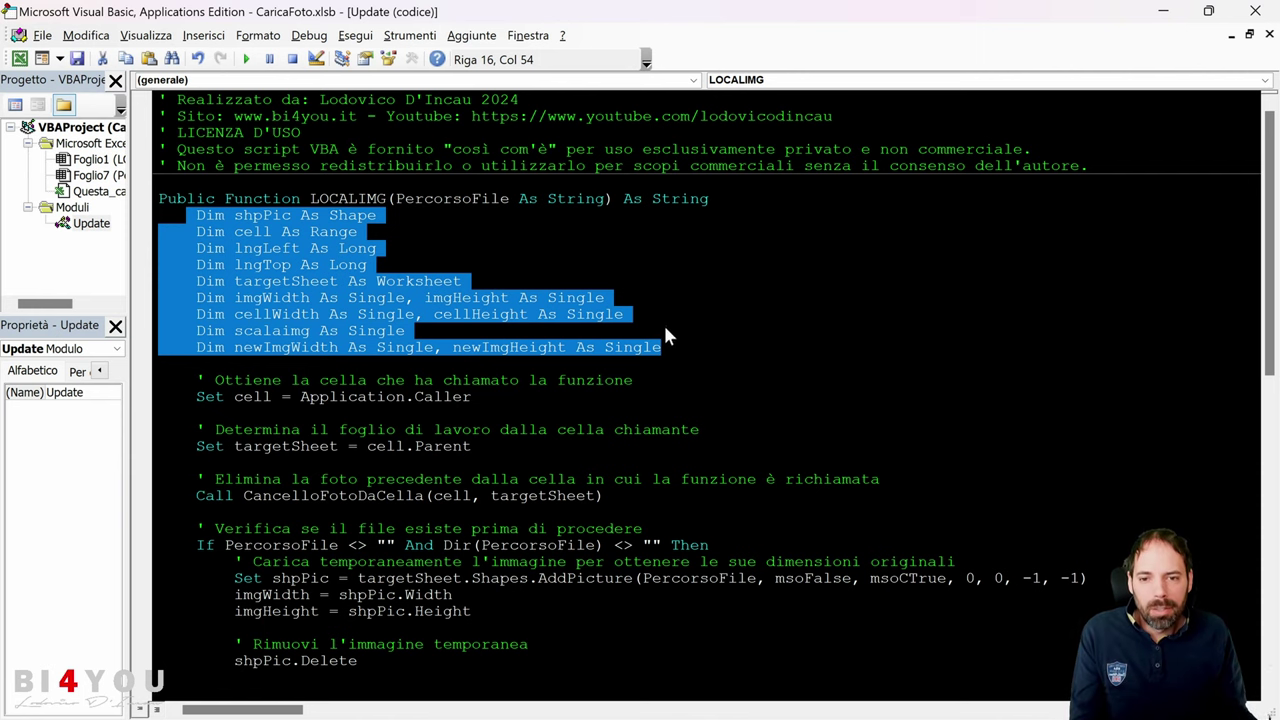
{"action": "key", "text": "Up"}
{"action": "key", "text": "Up"}
{"action": "key", "text": "Up"}
{"action": "key", "text": "Up"}
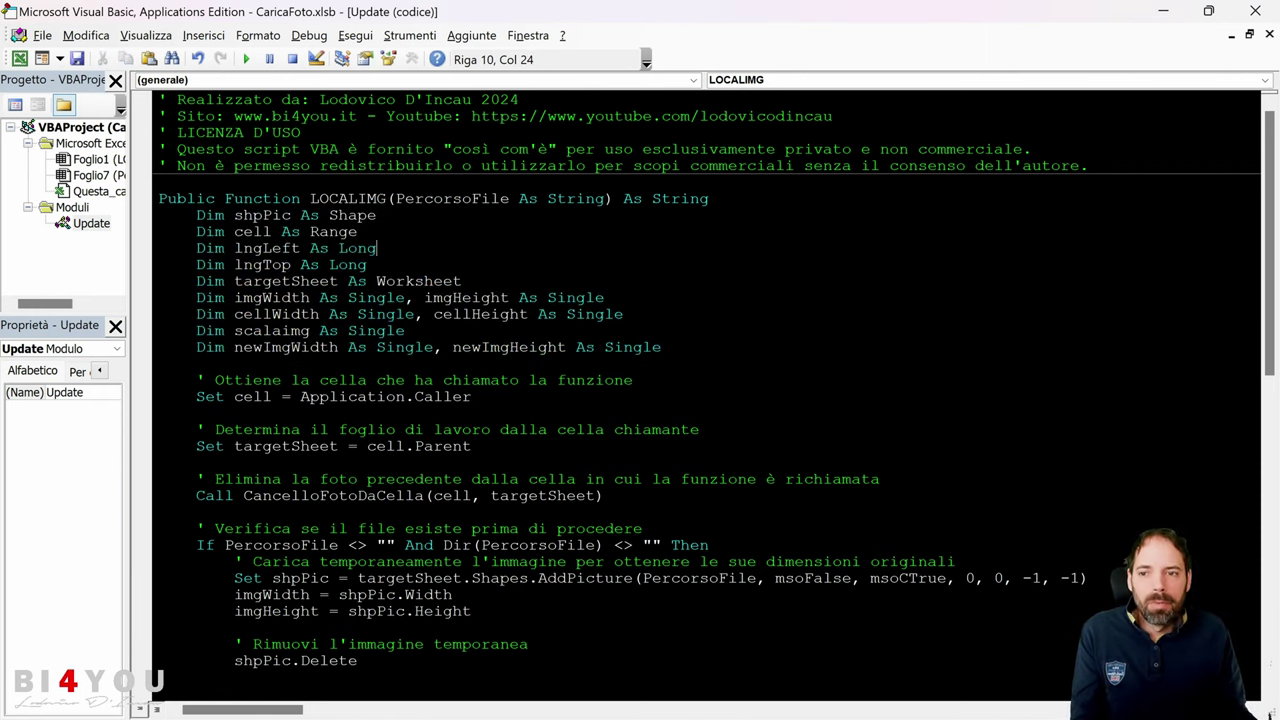
{"action": "left_click_drag", "start_coordinate": [196, 215], "coordinate": [661, 347]}
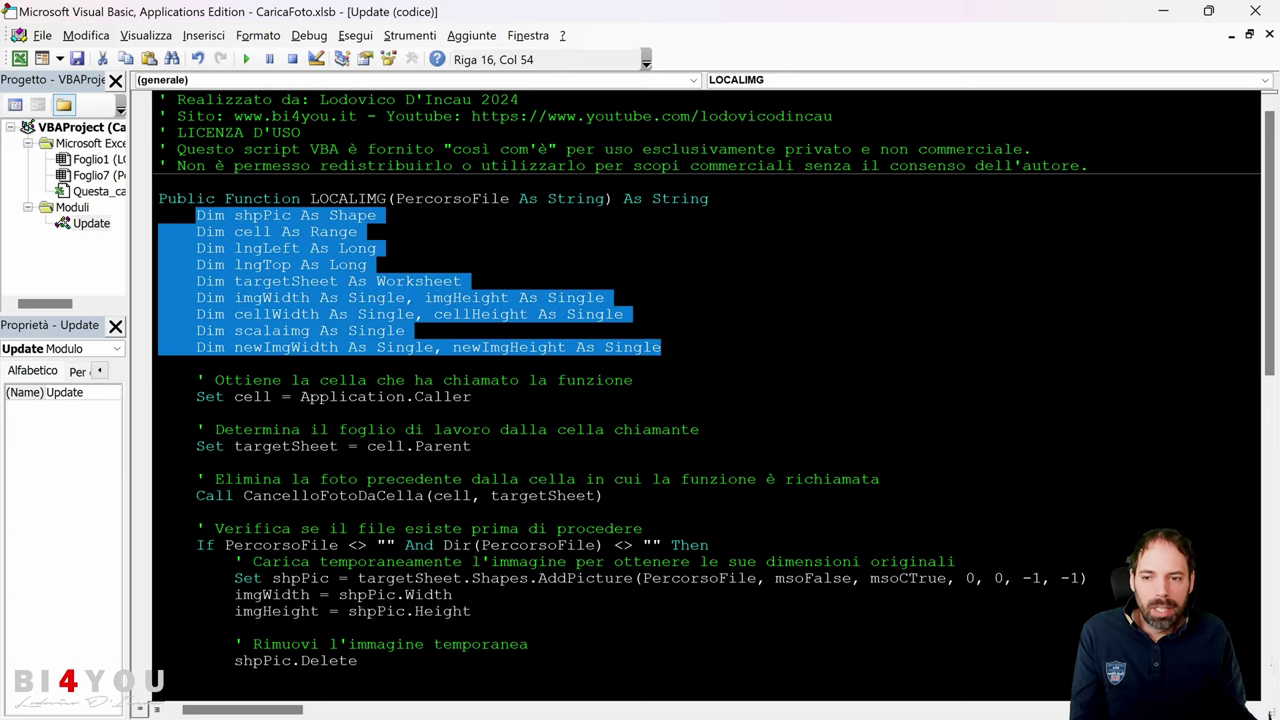
{"action": "scroll", "coordinate": [607, 270], "scroll_direction": "down", "scroll_amount": 2}
{"action": "key", "text": "Down"}
{"action": "key", "text": "Down"}
{"action": "key", "text": "Down"}
{"action": "key", "text": "shift+Left"}
{"action": "key", "text": "shift+Left"}
{"action": "key", "text": "shift+Left"}
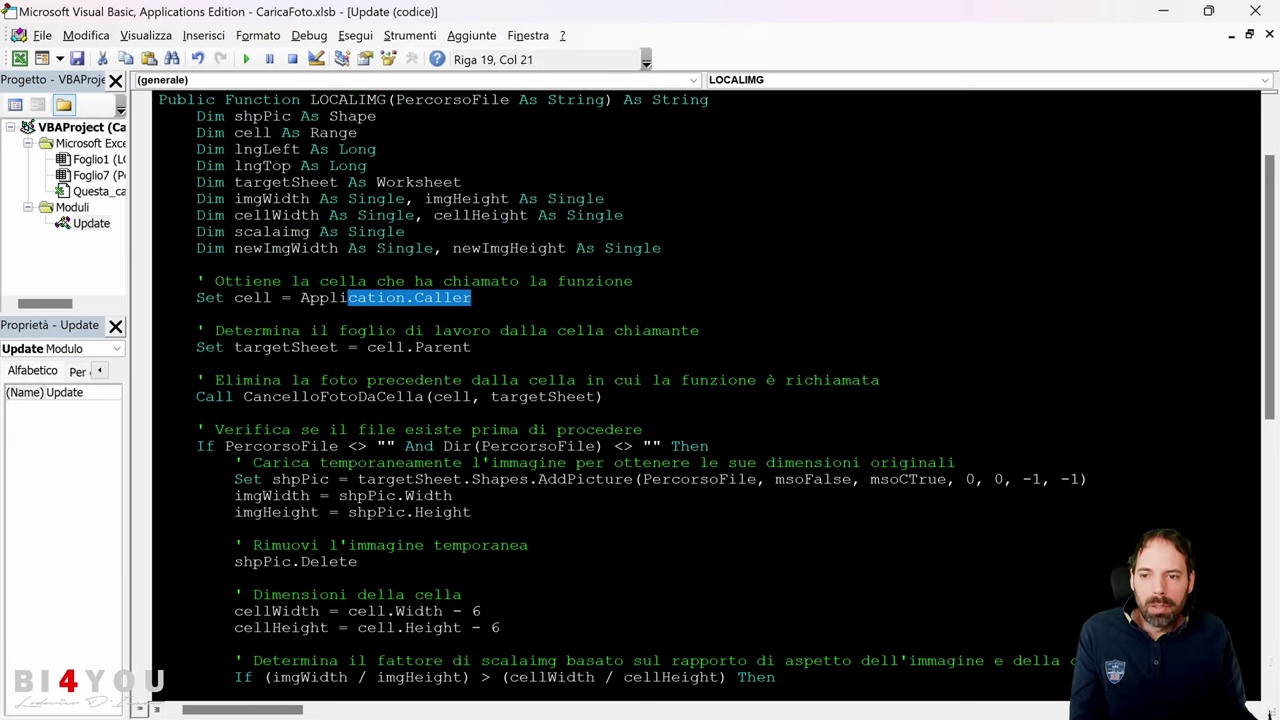
{"action": "key", "text": "shift+Left"}
{"action": "key", "text": "shift+Left"}
{"action": "key", "text": "shift+Left"}
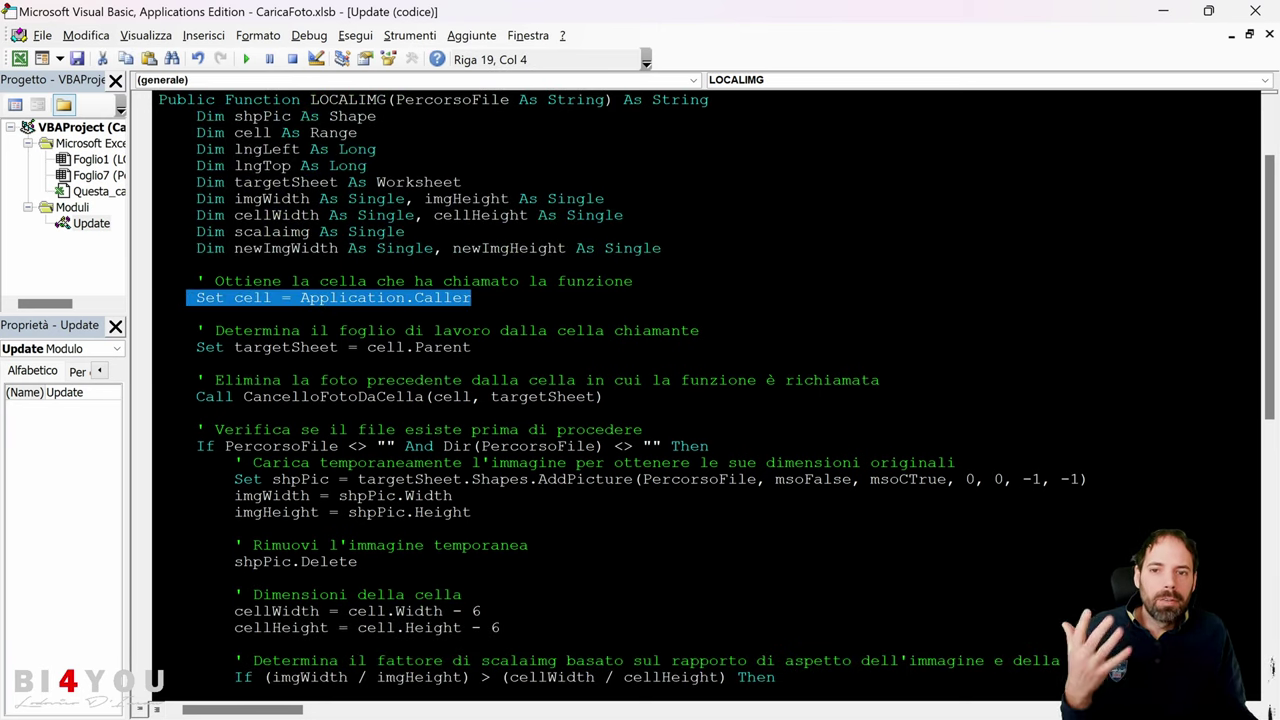
{"action": "key", "text": "Down"}
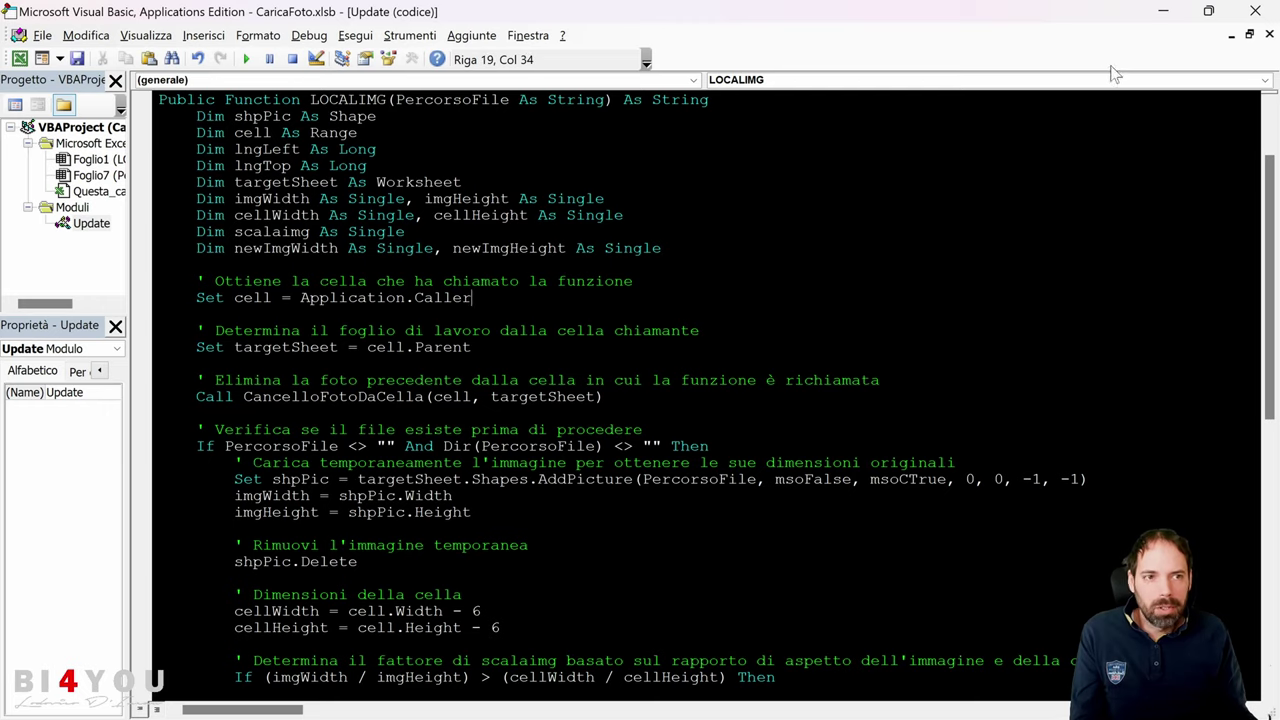
Recalculate B5's LOCALIMG formula with Ctrl+Enter so its BI4YOU logo reloads.
{"action": "left_click", "coordinate": [1163, 14]}
{"action": "left_click", "coordinate": [301, 502]}
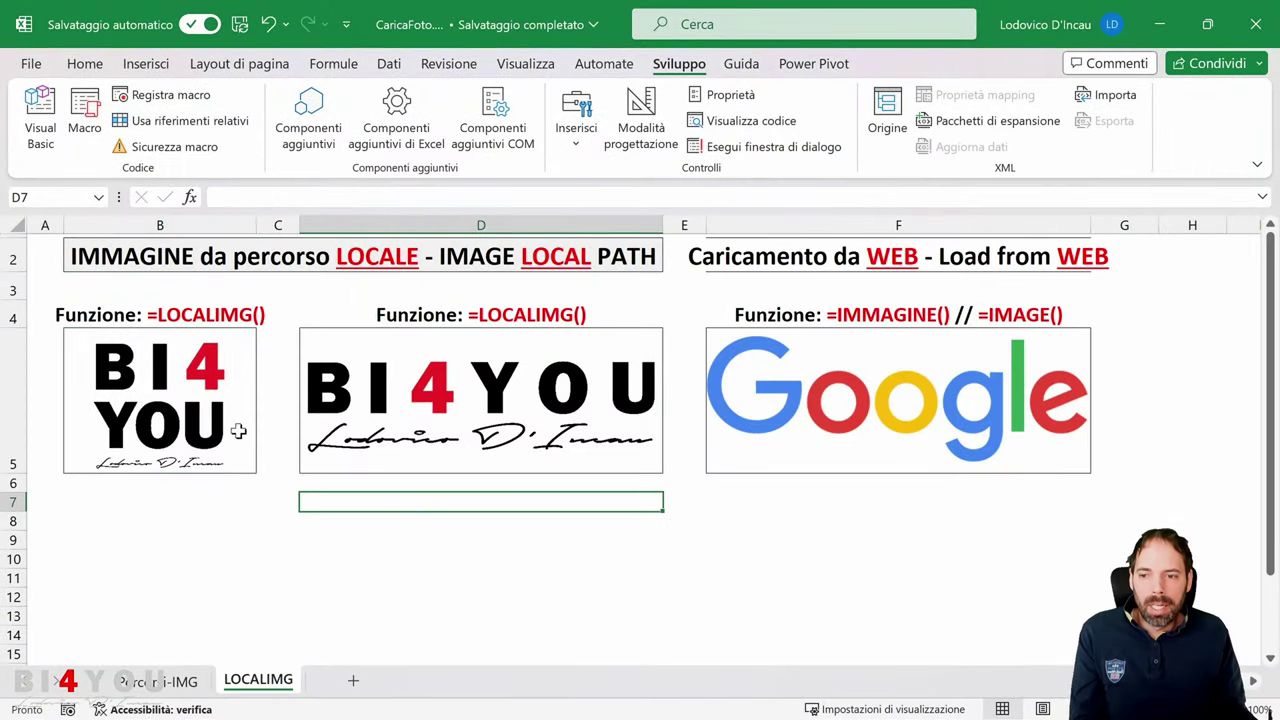
{"action": "left_click", "coordinate": [245, 430]}
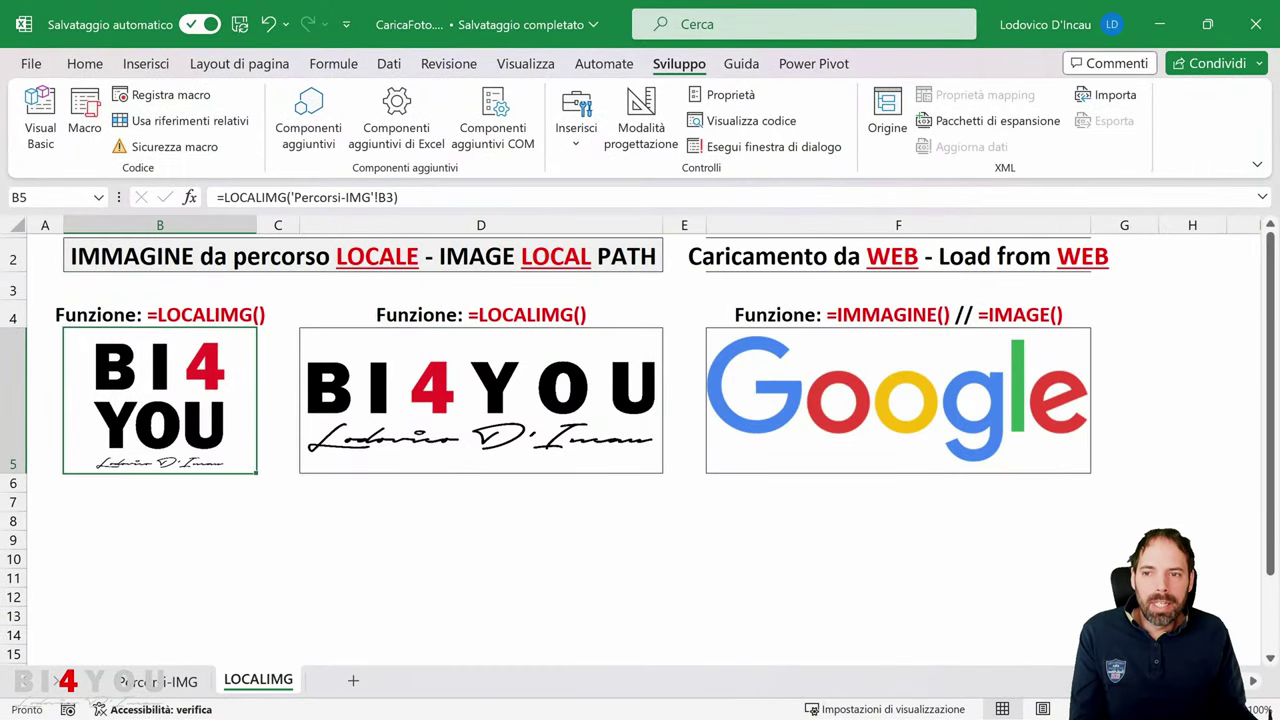
{"action": "left_click_drag", "start_coordinate": [291, 197], "coordinate": [388, 197]}
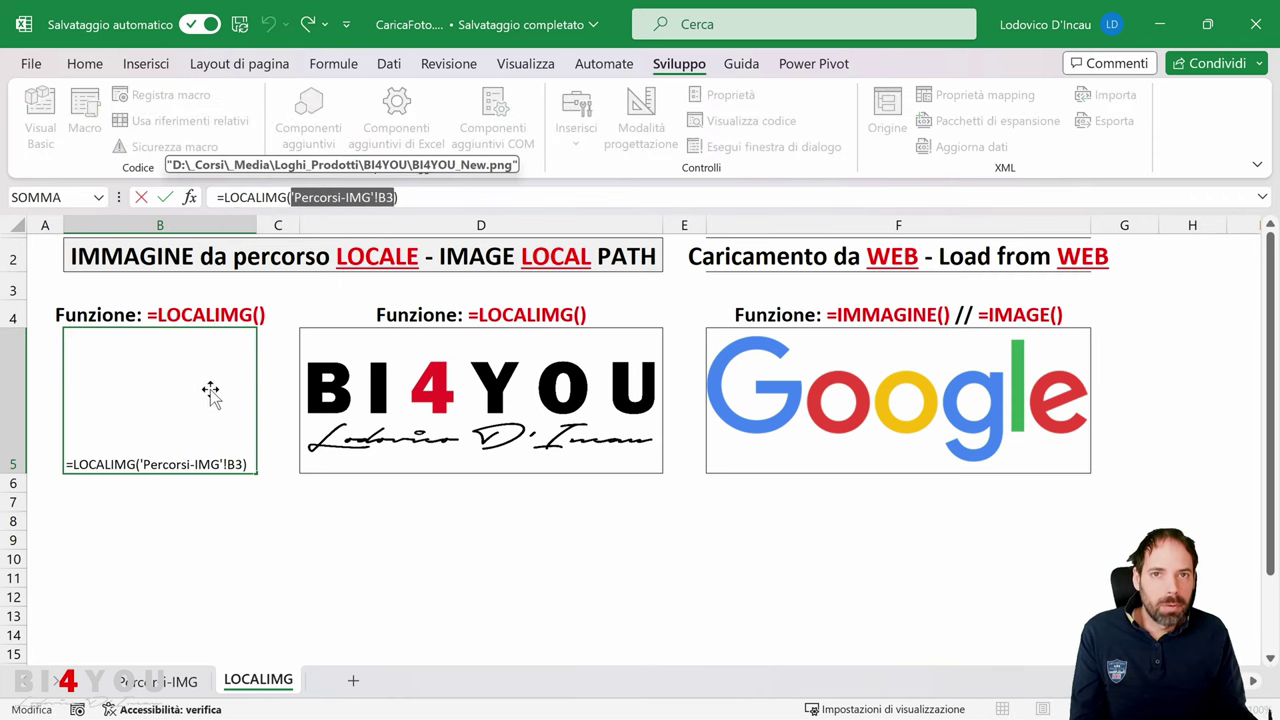
{"action": "key", "text": "ctrl+Return"}
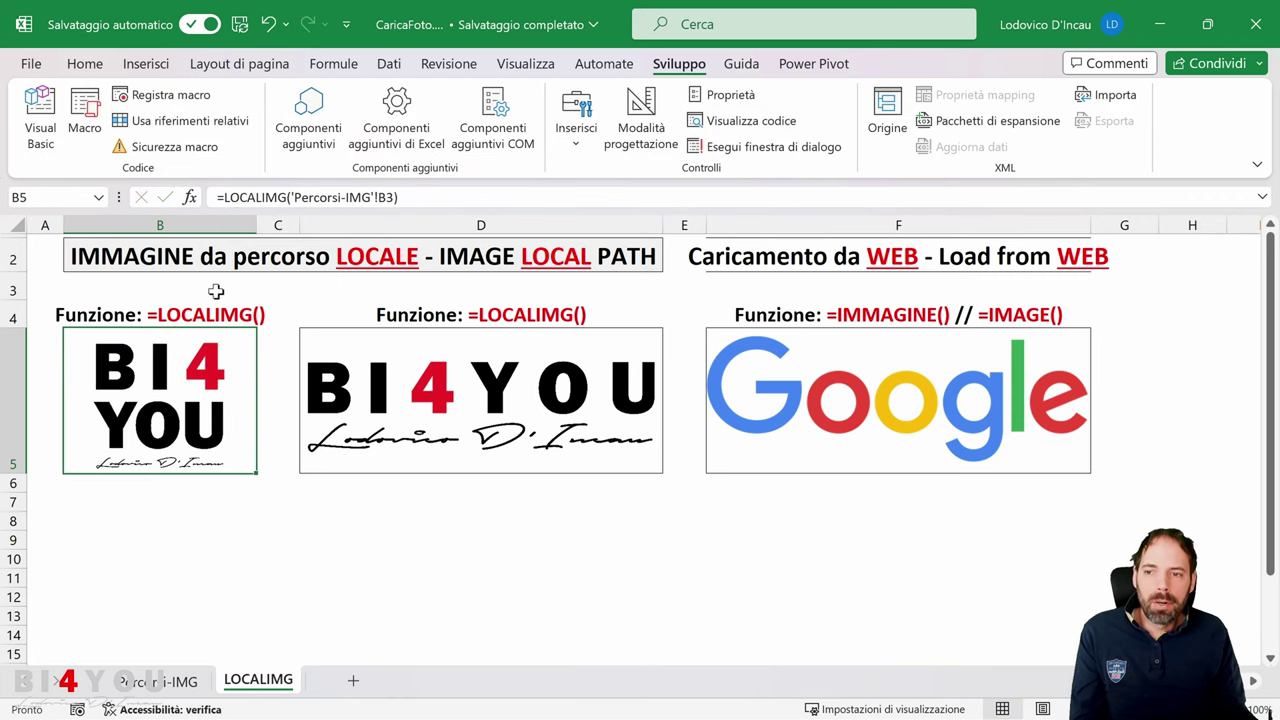
{"action": "left_click", "coordinate": [216, 291]}
{"action": "left_click", "coordinate": [524, 558]}
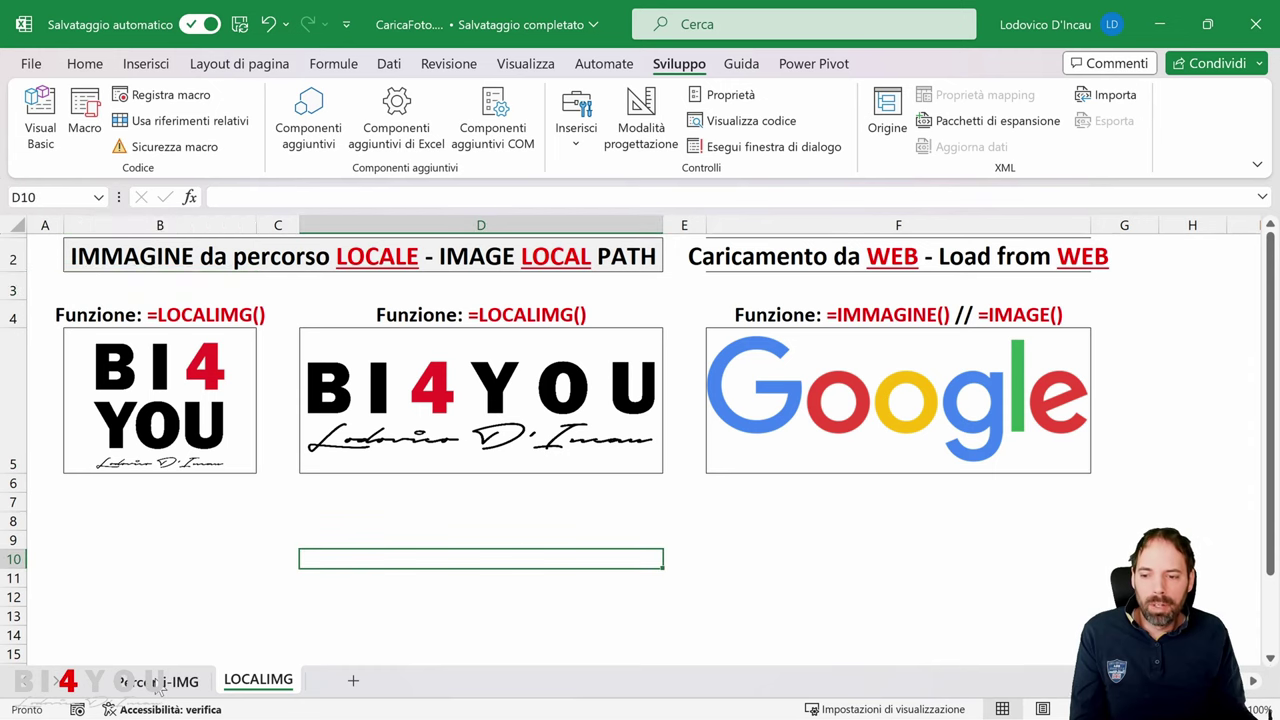
Check the B3 image path, then the B5 and D5 LOCALIMG formulas, ending on Percorsi-IMG.
{"action": "key", "text": "ctrl+Page_Up"}
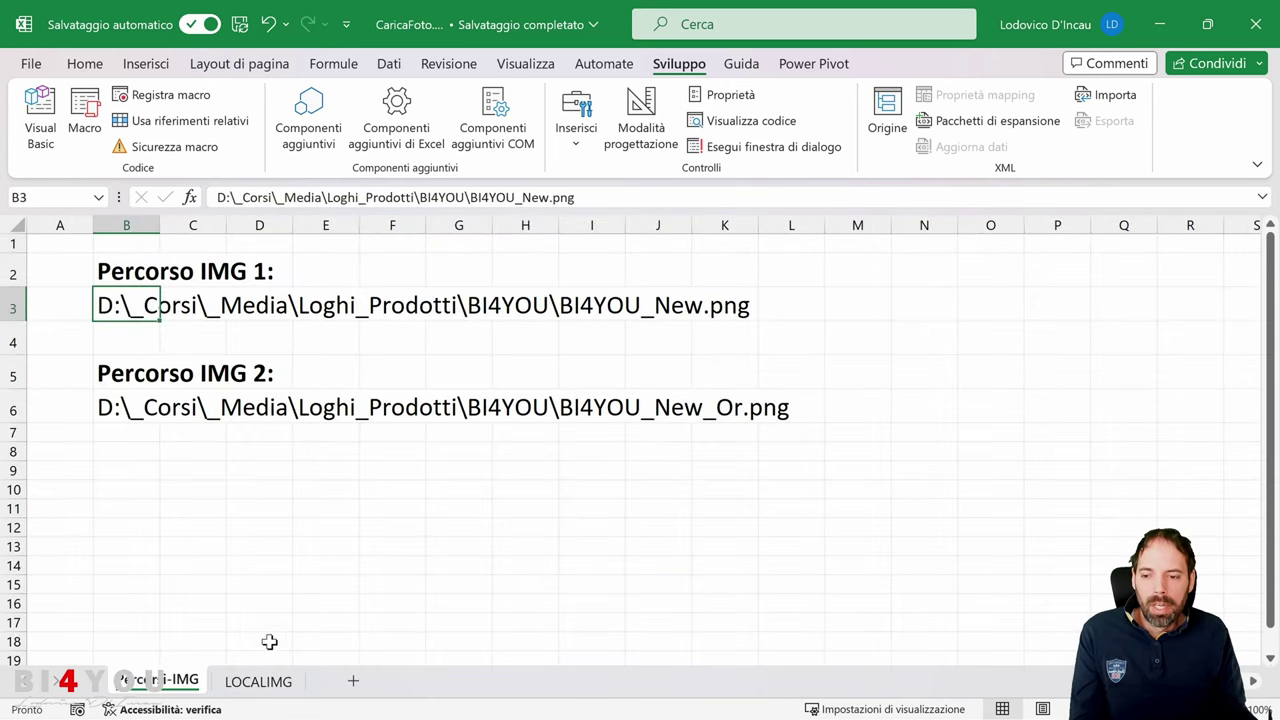
{"action": "key", "text": "F2"}
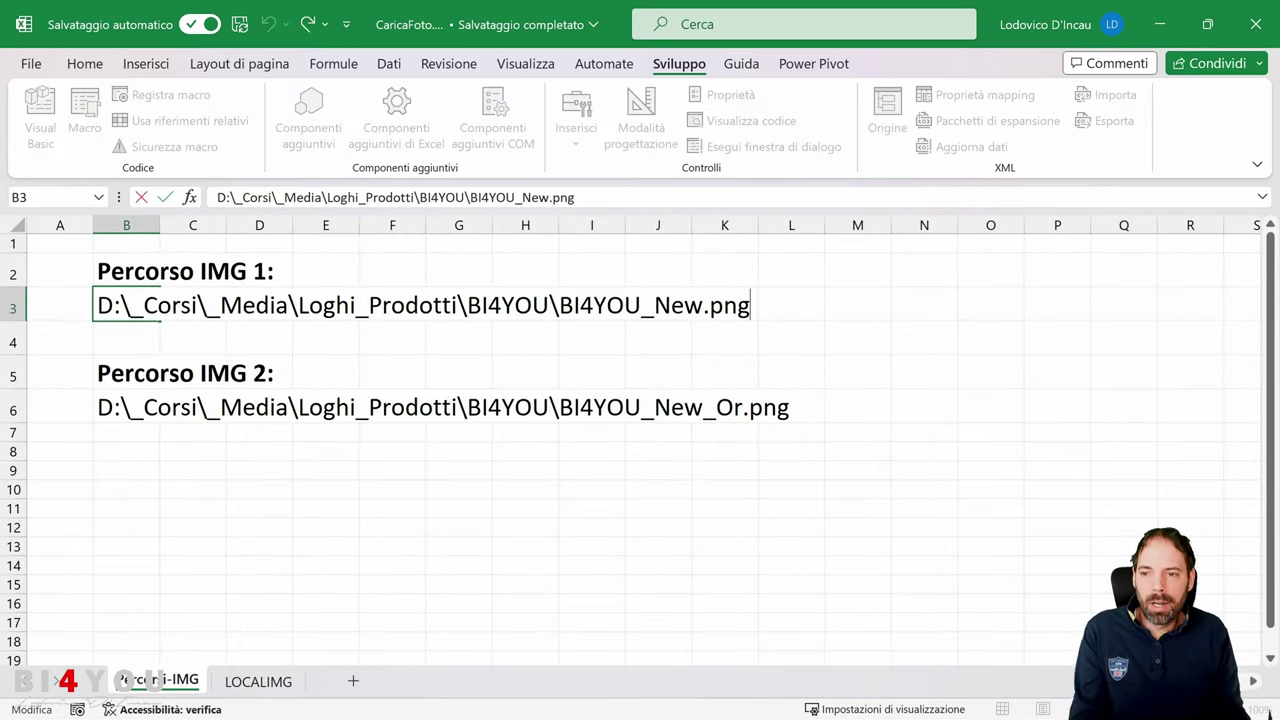
{"action": "key", "text": "Escape"}
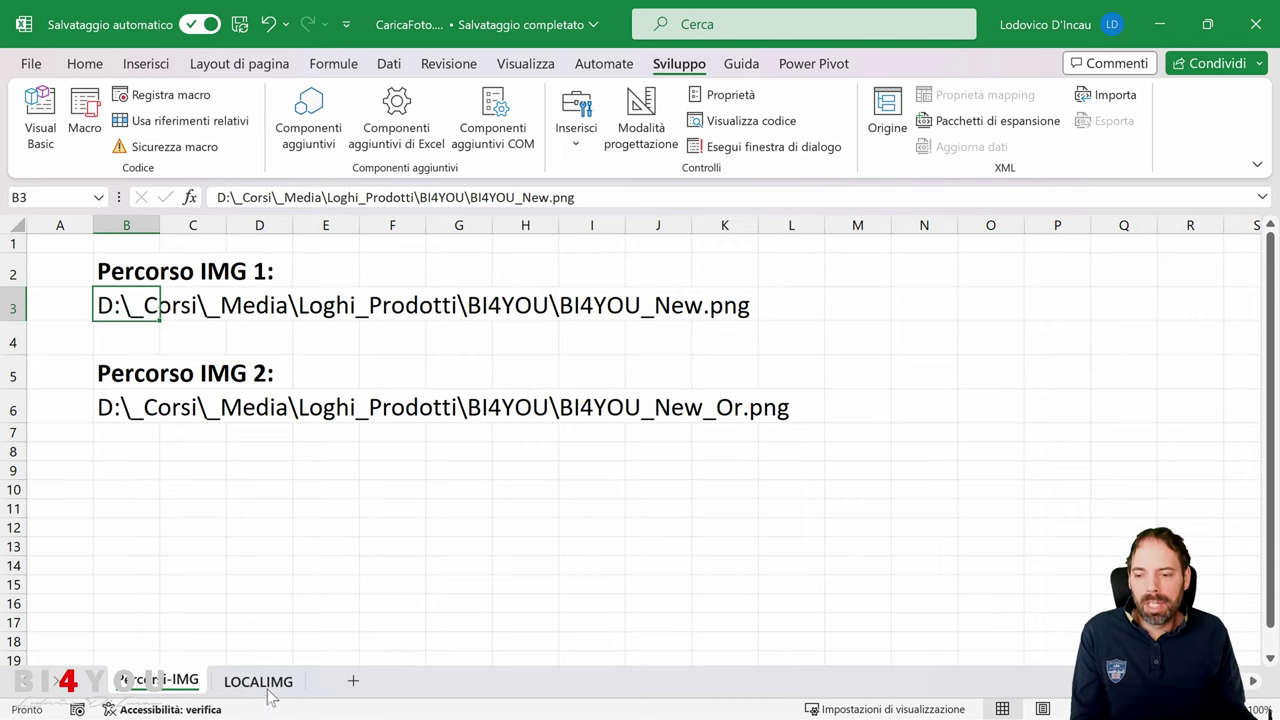
{"action": "left_click", "coordinate": [266, 690]}
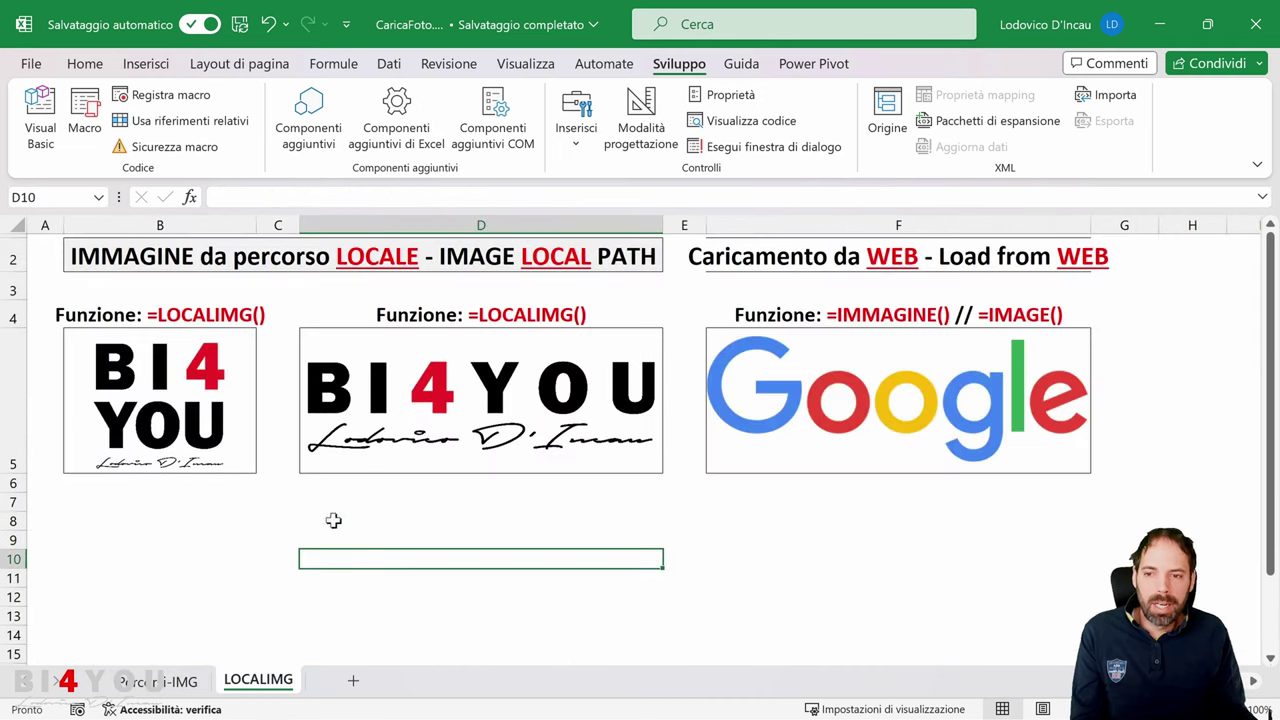
{"action": "left_click", "coordinate": [252, 401]}
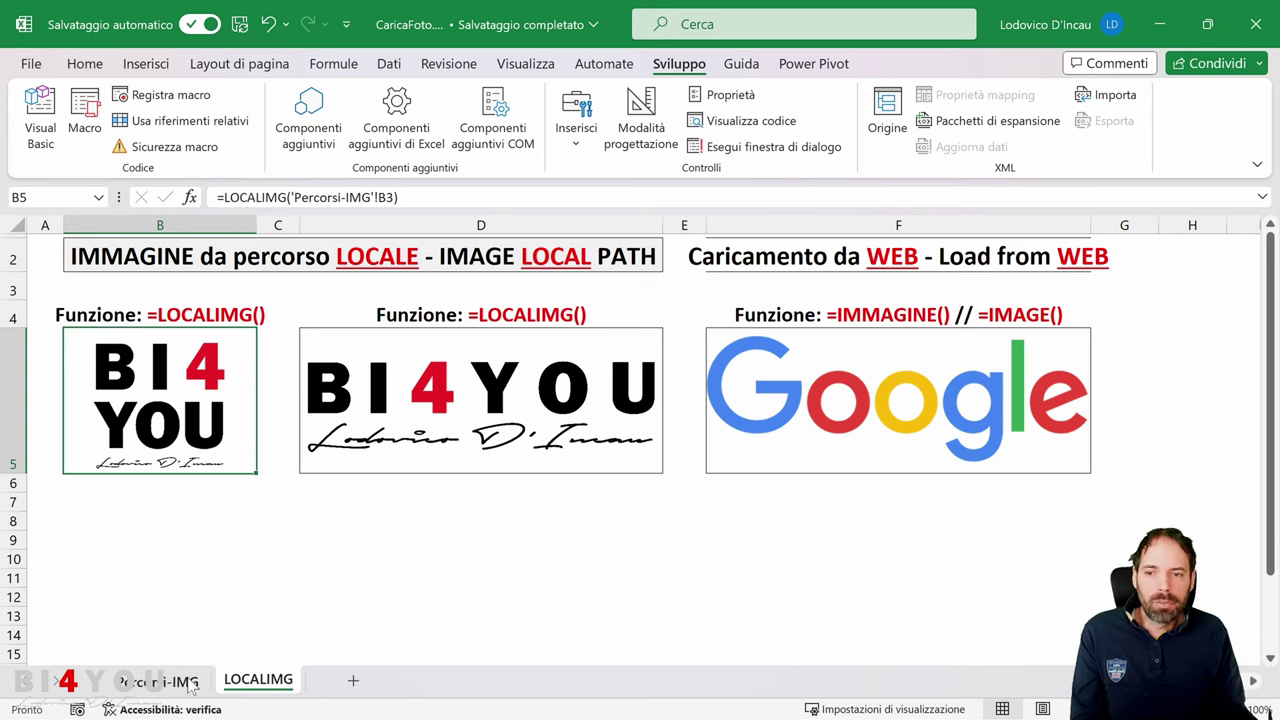
{"action": "left_click", "coordinate": [386, 338]}
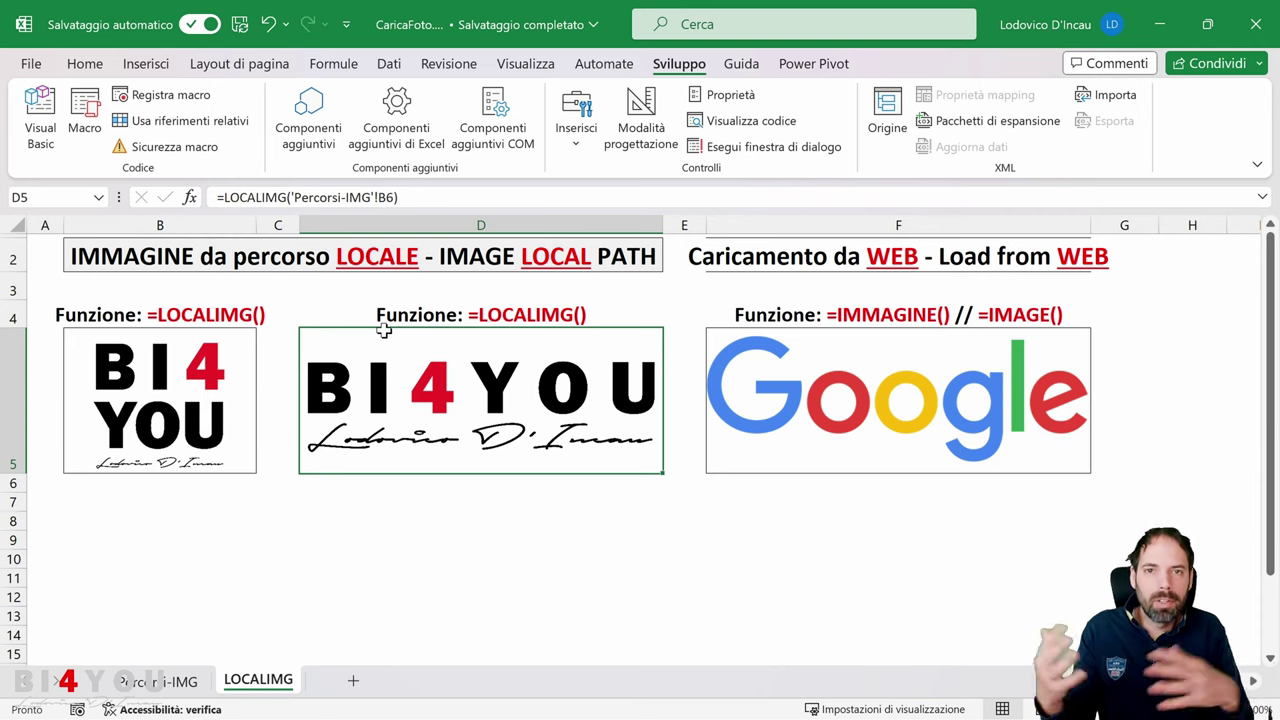
{"action": "left_click", "coordinate": [190, 682]}
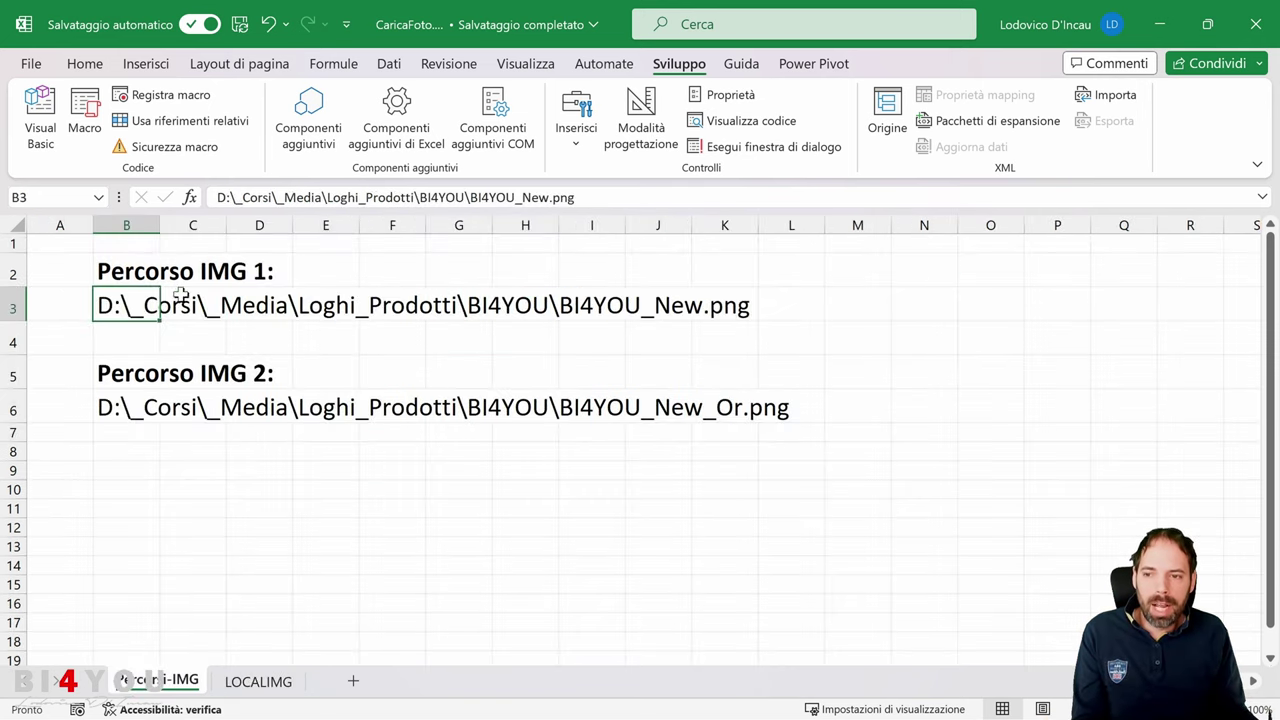
Mark the calling-cell line in the VBA code, then check D5's formula pointing at B6.
{"action": "key", "text": "alt+Tab"}
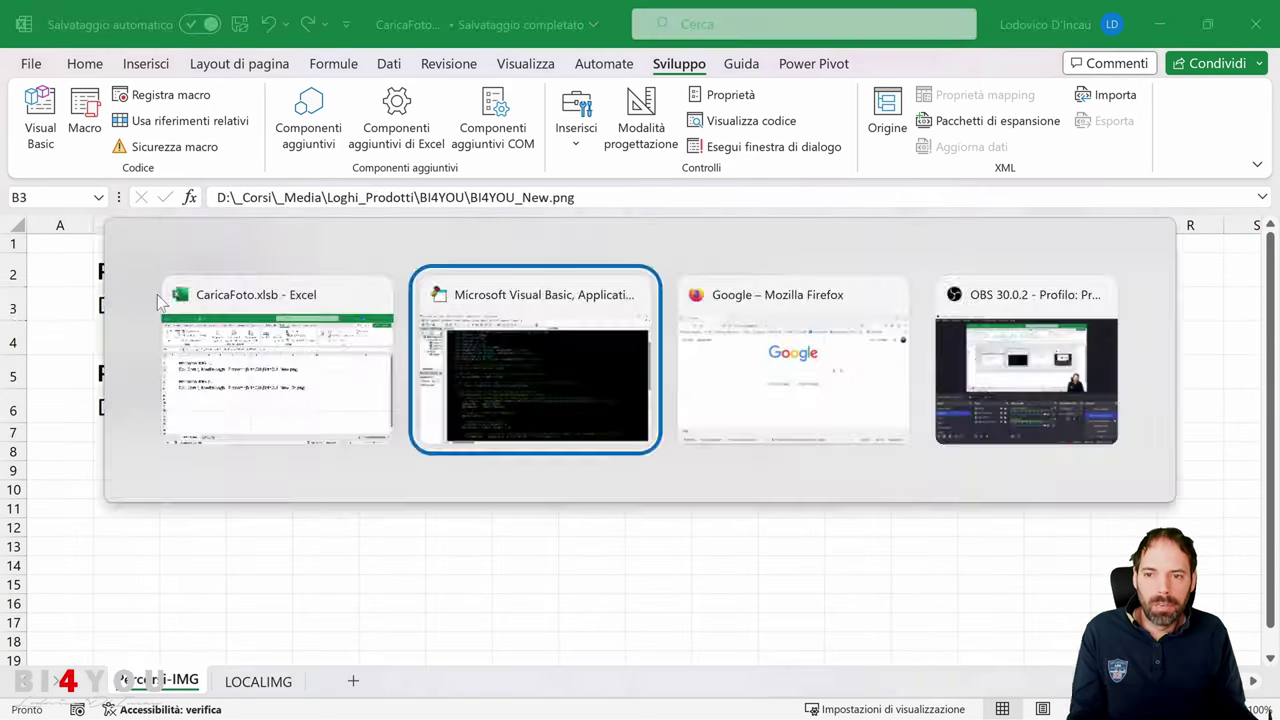
{"action": "key", "text": "Up"}
{"action": "key", "text": "End"}
{"action": "key", "text": "ctrl+shift+Left"}
{"action": "key", "text": "ctrl+shift+Left"}
{"action": "key", "text": "ctrl+shift+Left"}
{"action": "key", "text": "ctrl+shift+Left"}
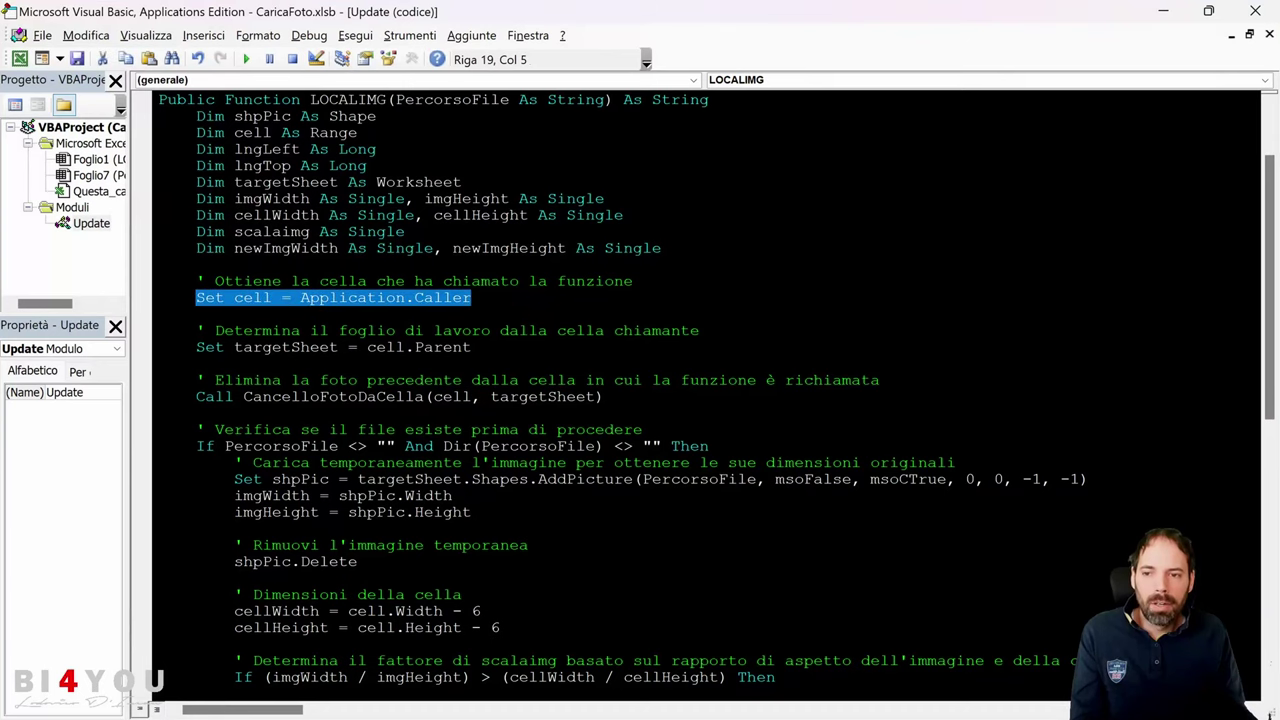
{"action": "key", "text": "alt+Tab"}
{"action": "left_click", "coordinate": [252, 679]}
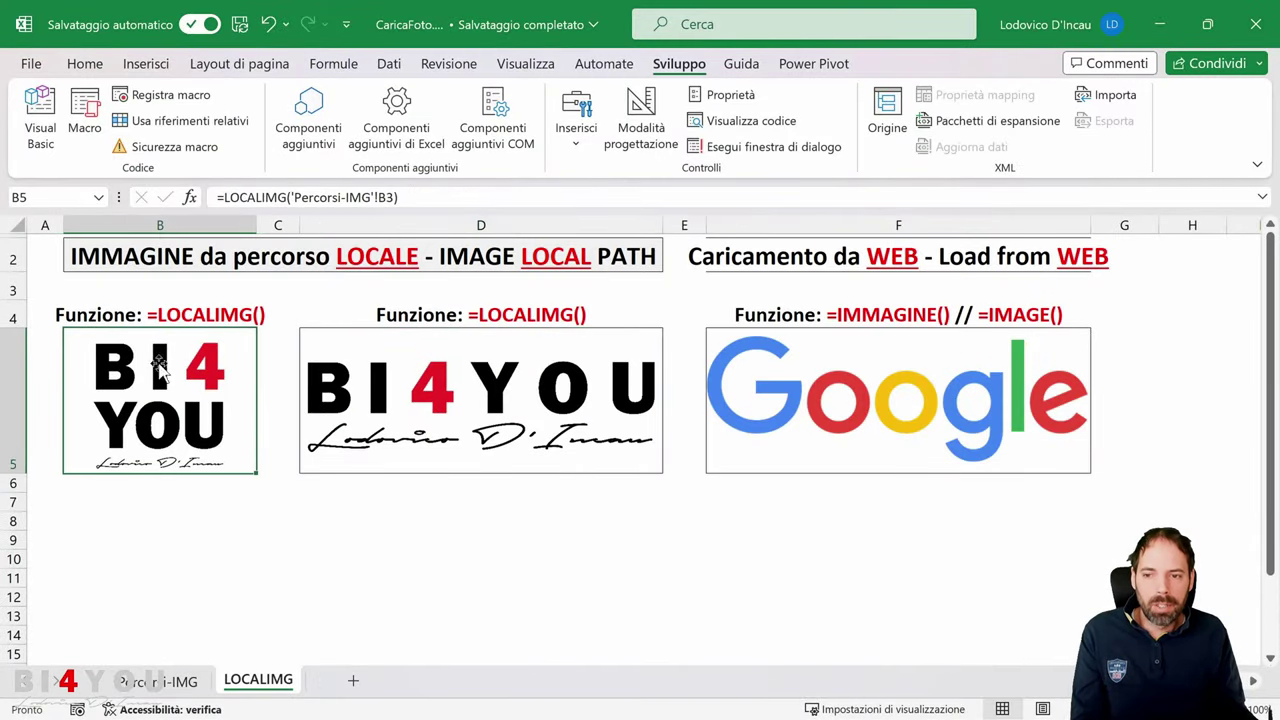
{"action": "left_click", "coordinate": [458, 362]}
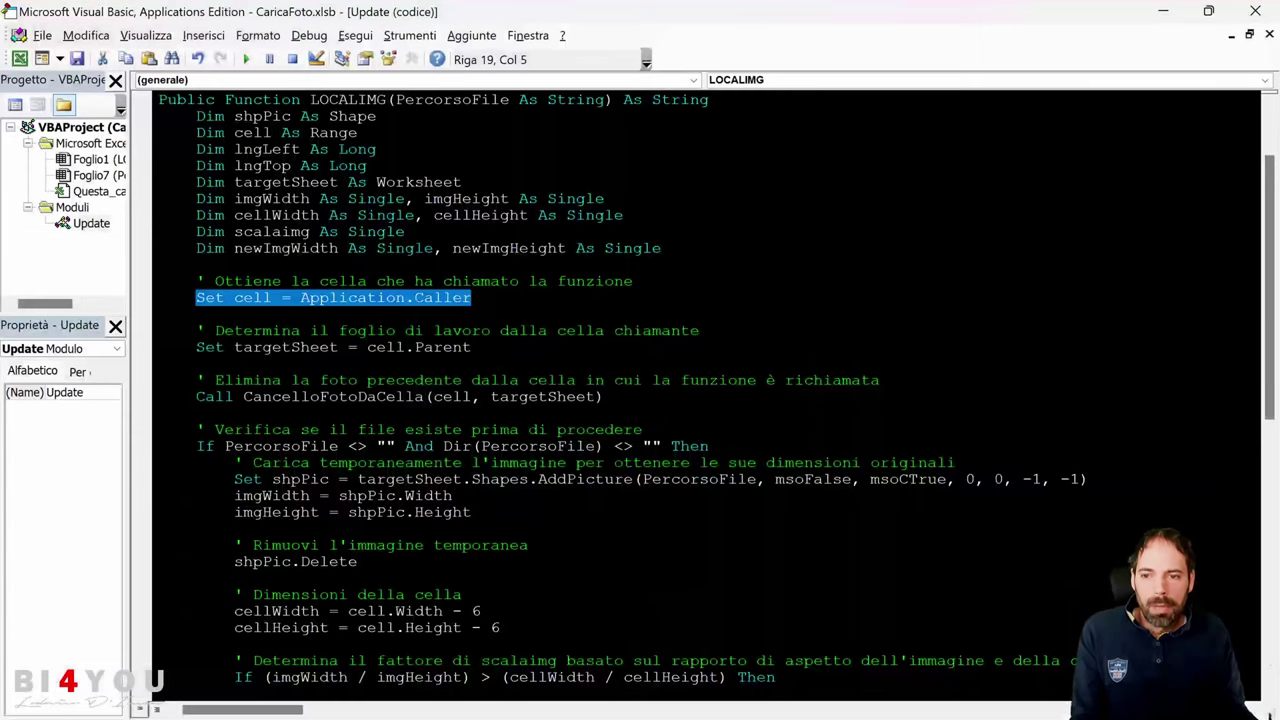
Highlight the Set cell and Set targetSheet lines in the LOCALIMG code.
{"action": "left_click_drag", "start_coordinate": [471, 297], "coordinate": [196, 297]}
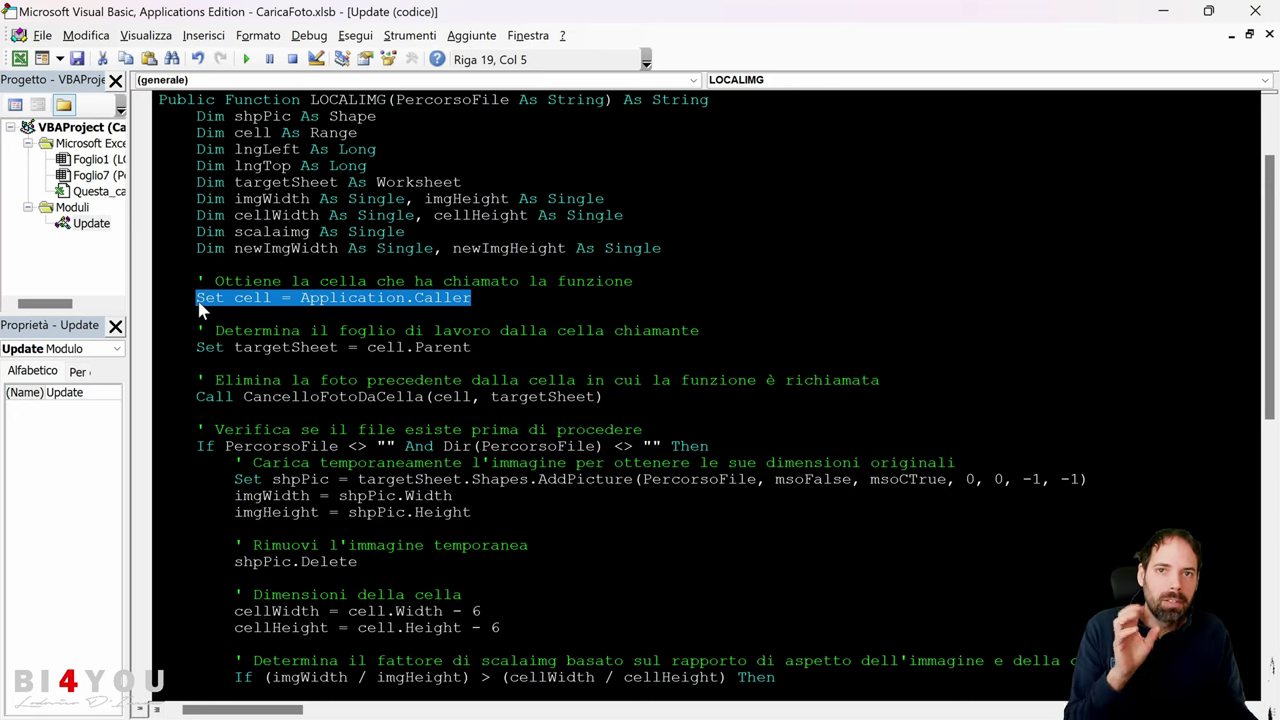
{"action": "left_click", "coordinate": [243, 347]}
{"action": "left_click_drag", "start_coordinate": [471, 347], "coordinate": [196, 347]}
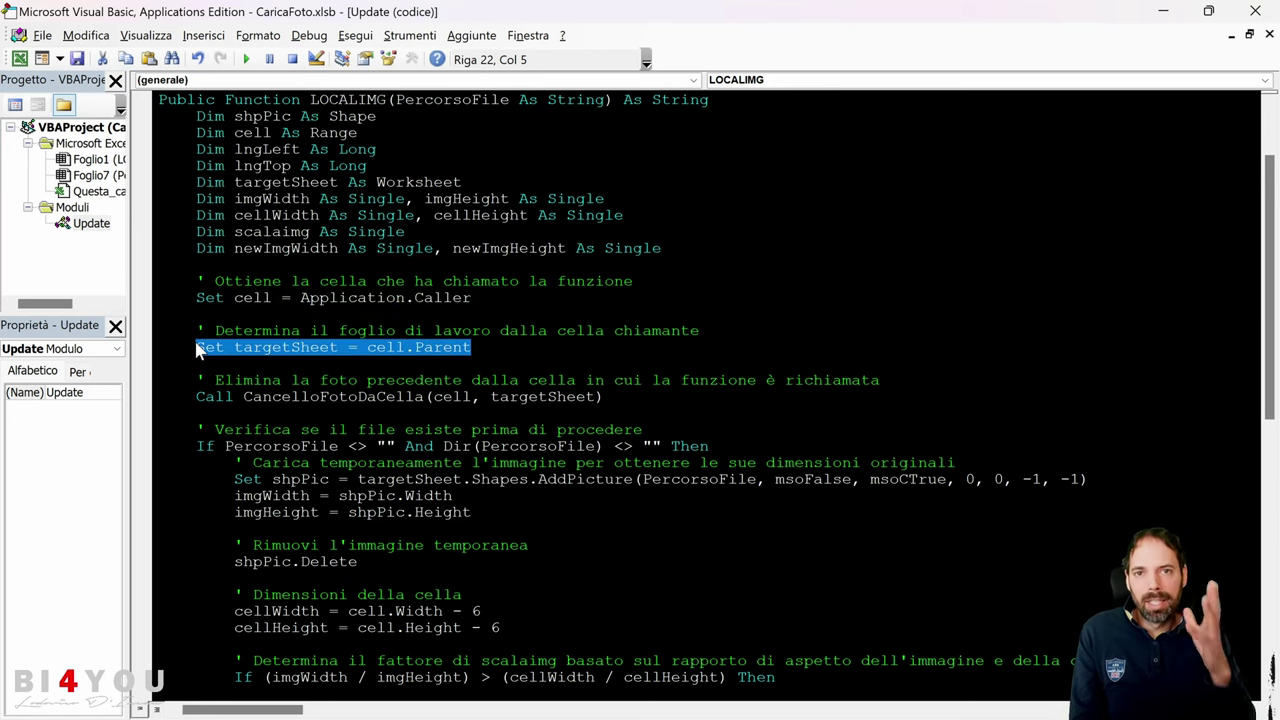
{"action": "key", "text": "End"}
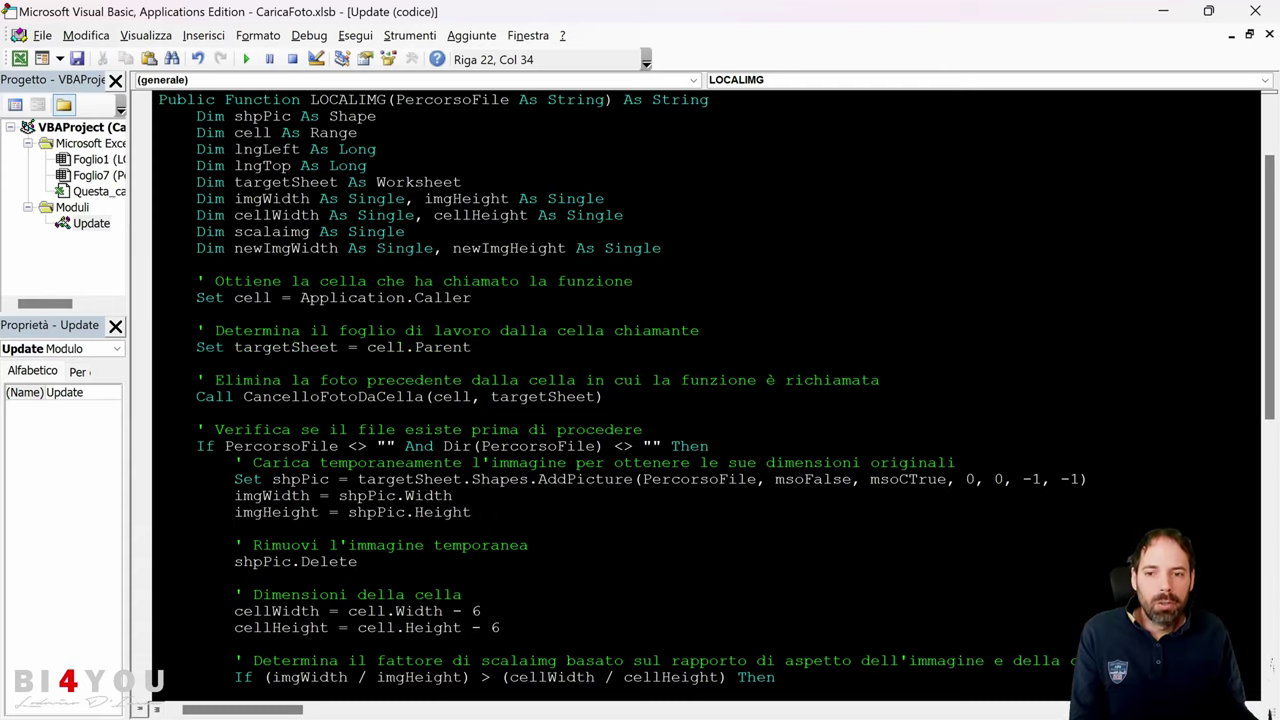
{"action": "key", "text": "alt+F11"}
Highlight the CancelloFotoDaCella call and the whole CancelloFotoDaCella routine in the code.
{"action": "left_click", "coordinate": [166, 681]}
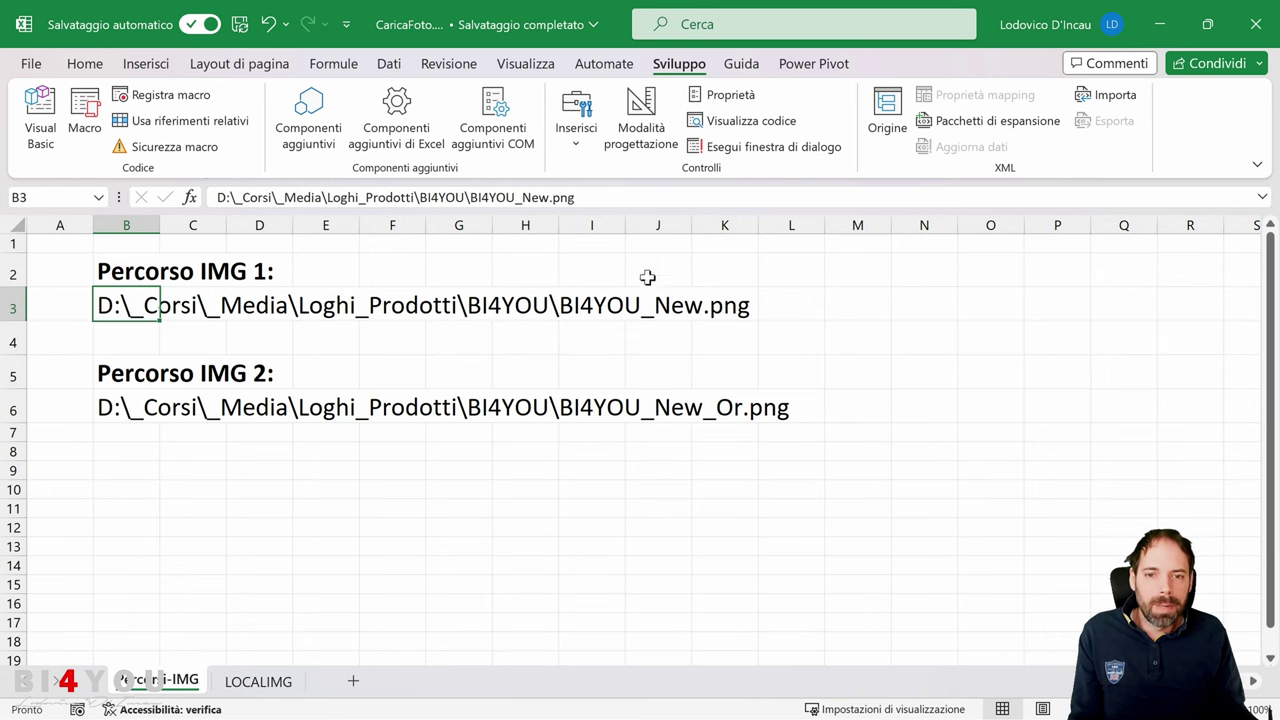
{"action": "left_click", "coordinate": [262, 681]}
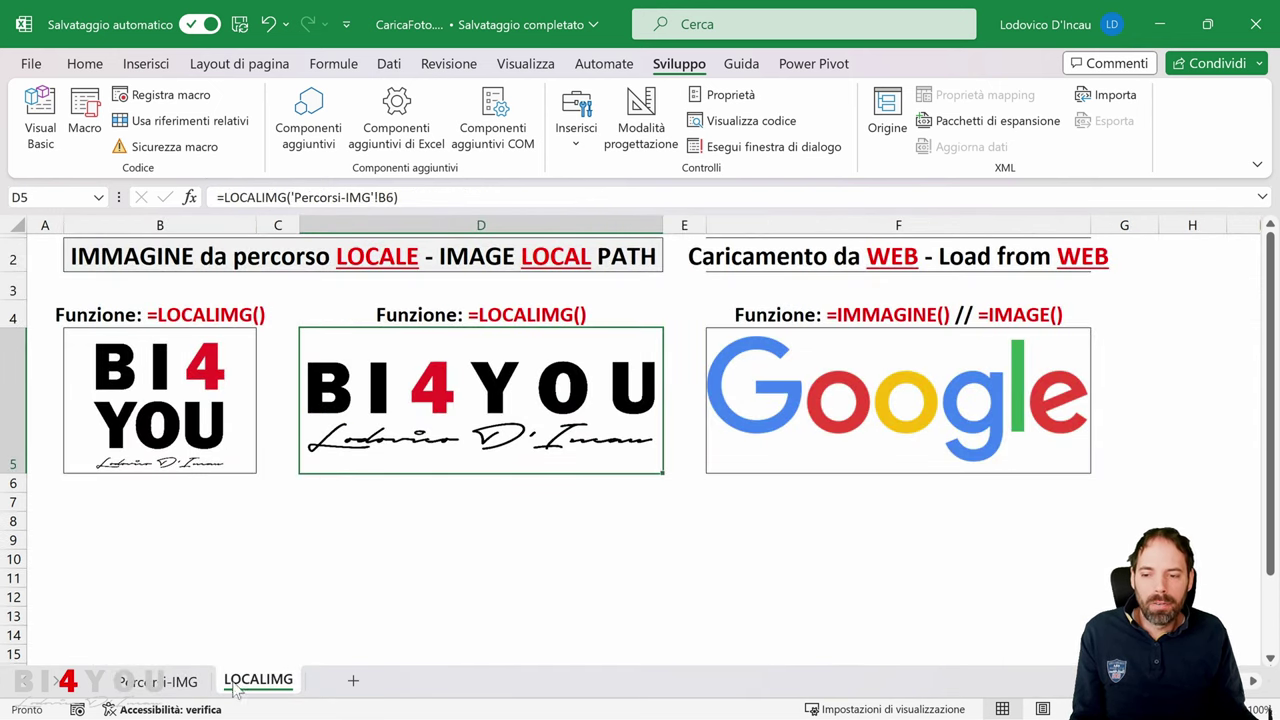
{"action": "key", "text": "alt+F11"}
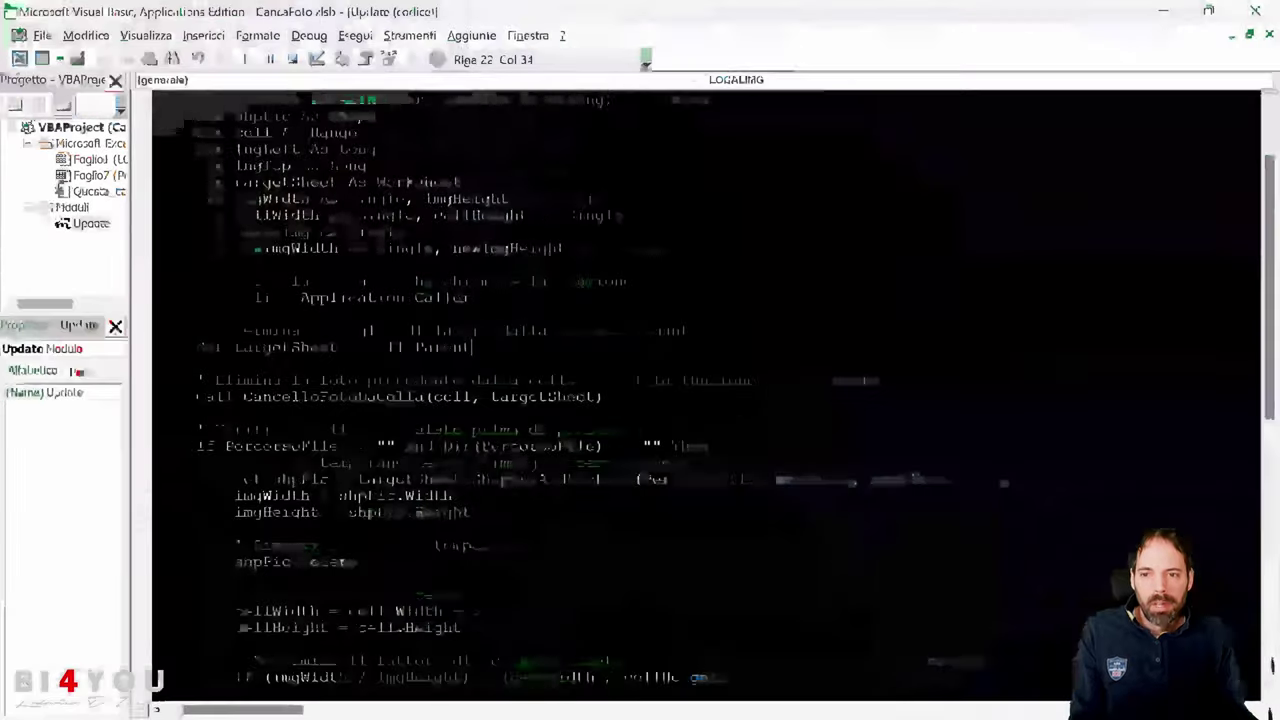
{"action": "left_click_drag", "start_coordinate": [604, 396], "coordinate": [186, 396]}
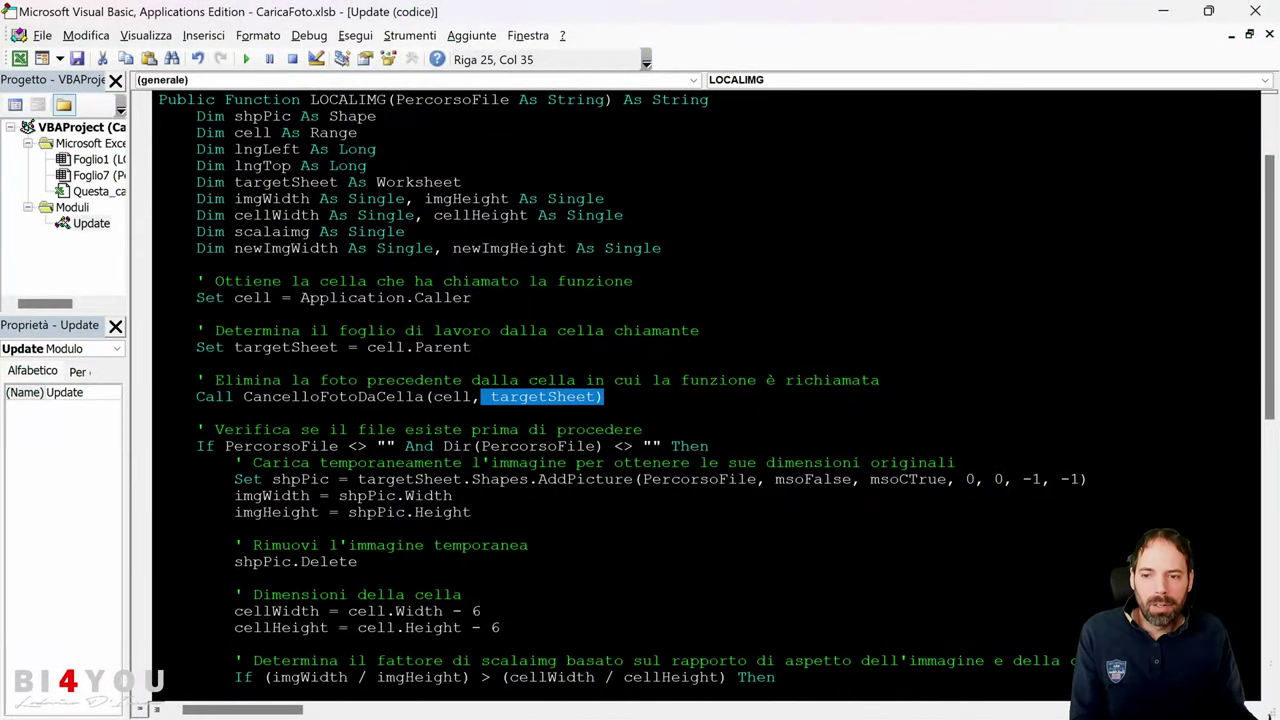
{"action": "scroll", "coordinate": [208, 403], "scroll_direction": "down", "scroll_amount": 3}
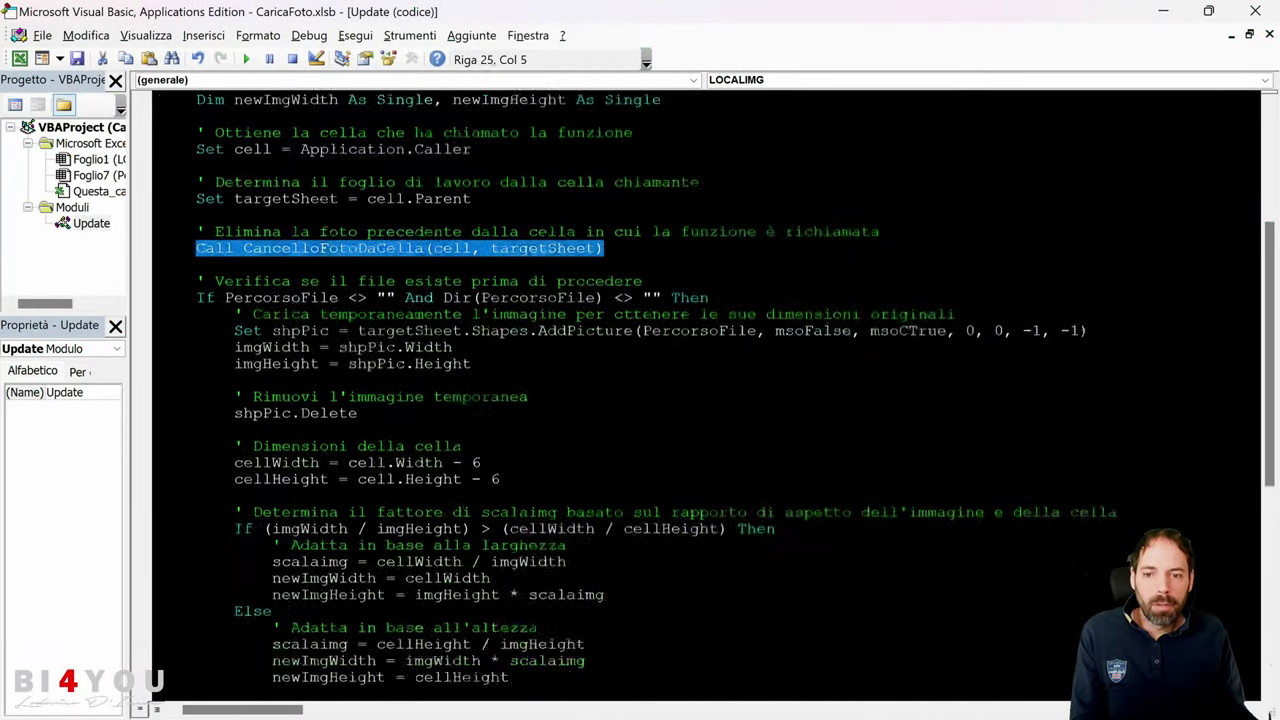
{"action": "scroll", "coordinate": [208, 403], "scroll_direction": "down", "scroll_amount": 9}
{"action": "left_click", "coordinate": [226, 611]}
{"action": "left_click_drag", "start_coordinate": [226, 611], "coordinate": [158, 495]}
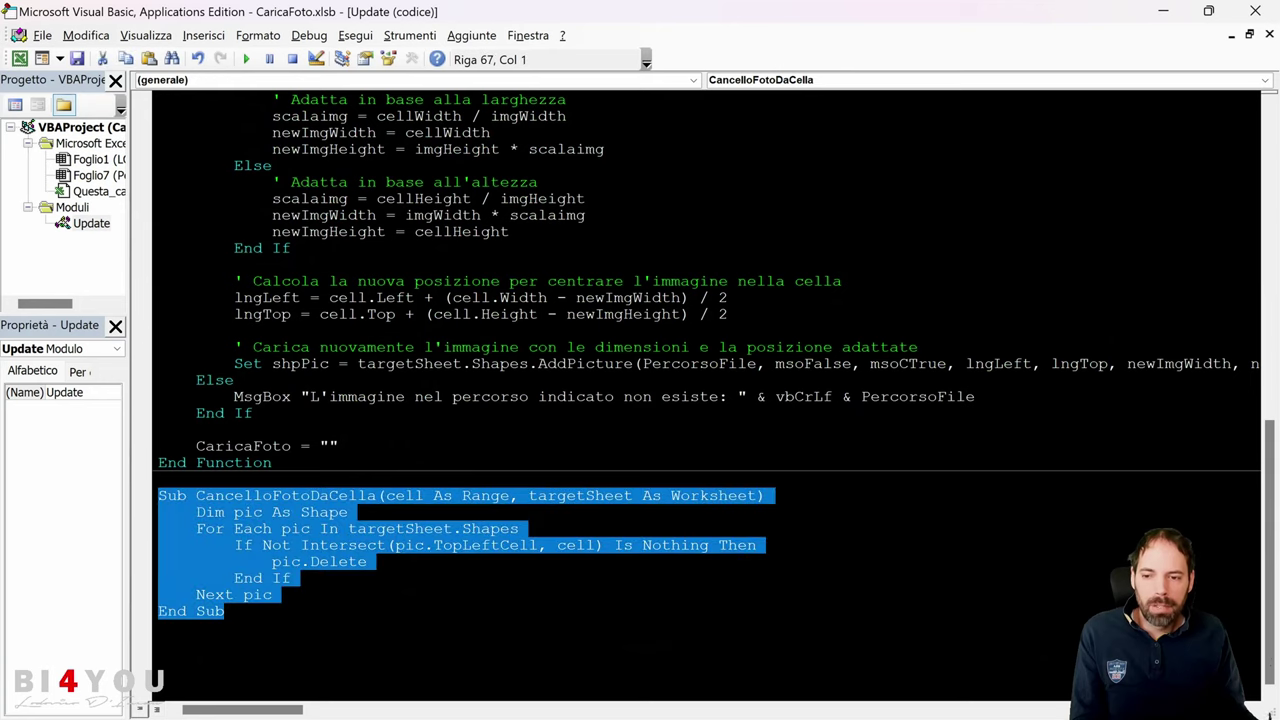
{"action": "left_click", "coordinate": [226, 611]}
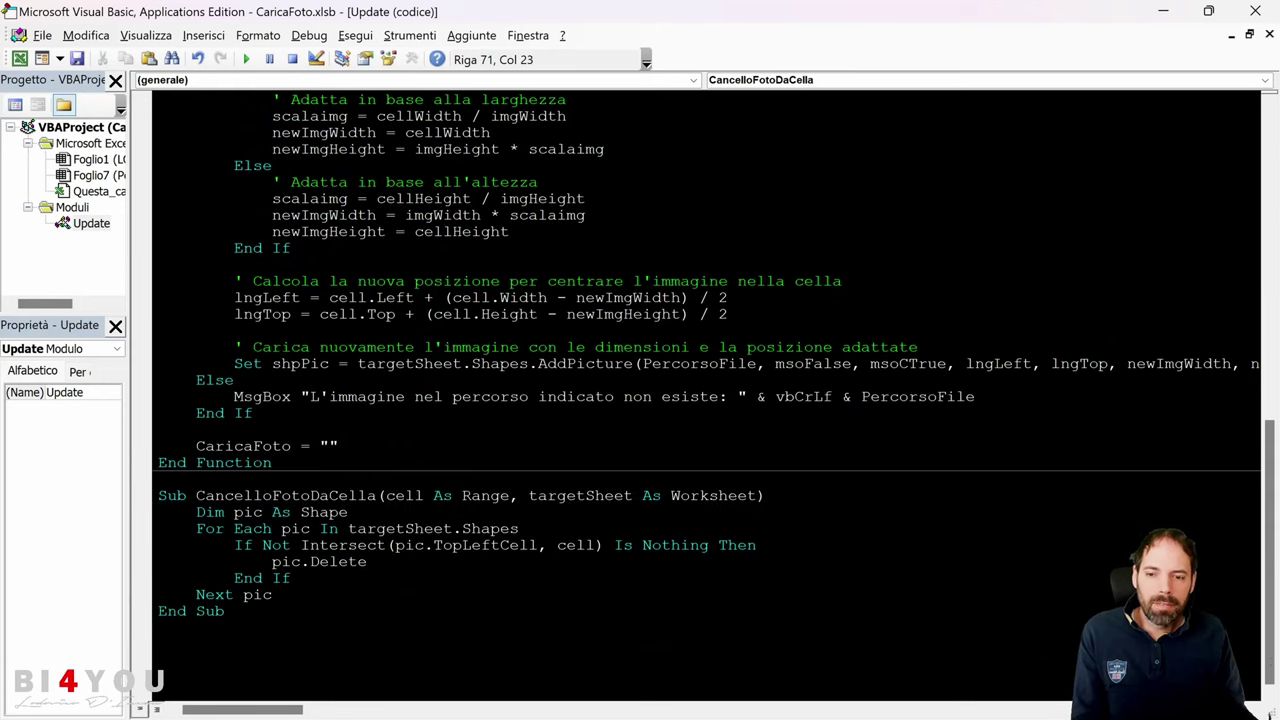
Check B5's LOCALIMG formula pointing at B3, then return to the code.
{"action": "key", "text": "alt+F11"}
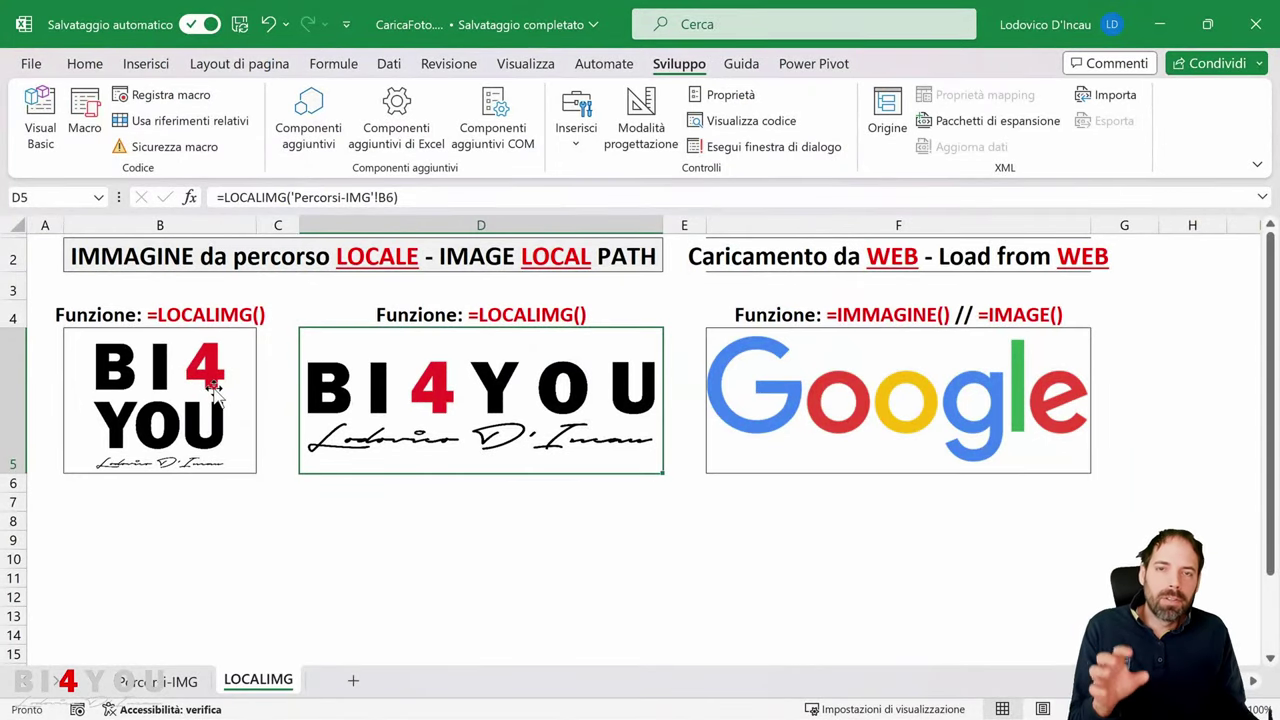
{"action": "left_click", "coordinate": [226, 388]}
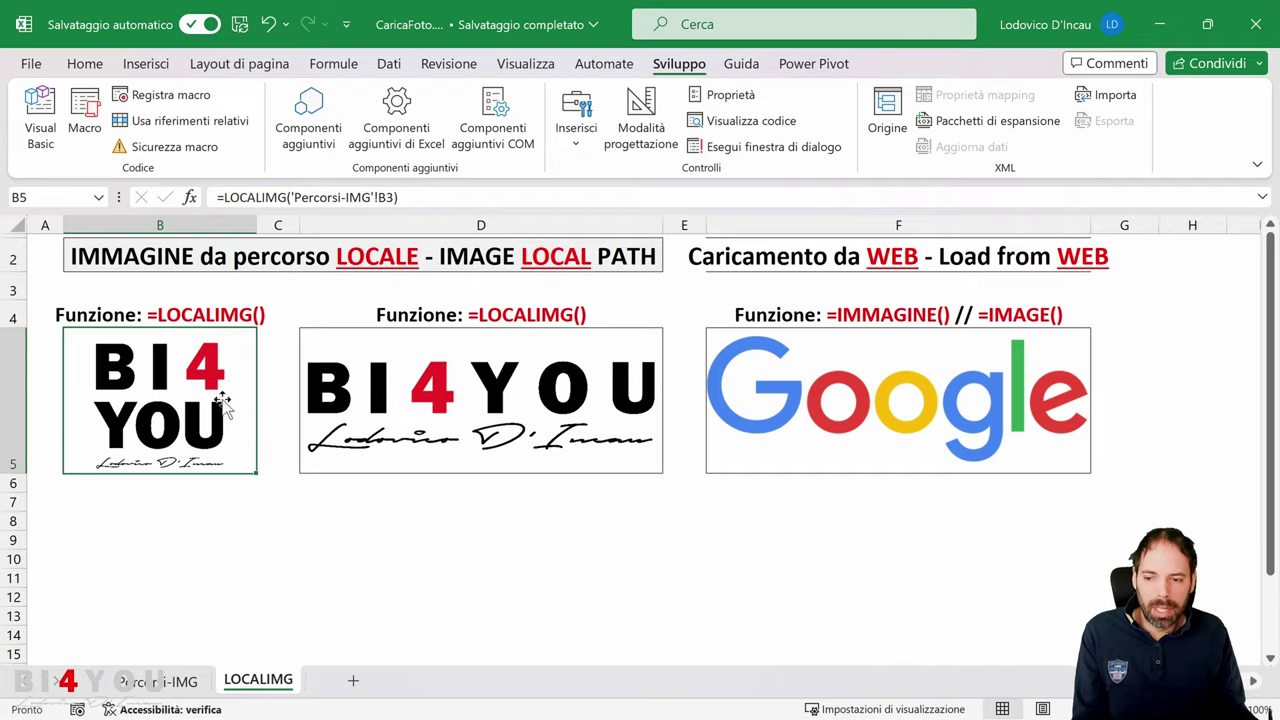
{"action": "key", "text": "alt+F11"}
{"action": "scroll", "coordinate": [700, 400], "scroll_direction": "up", "scroll_amount": 6}
{"action": "scroll", "coordinate": [700, 400], "scroll_direction": "up", "scroll_amount": 2}
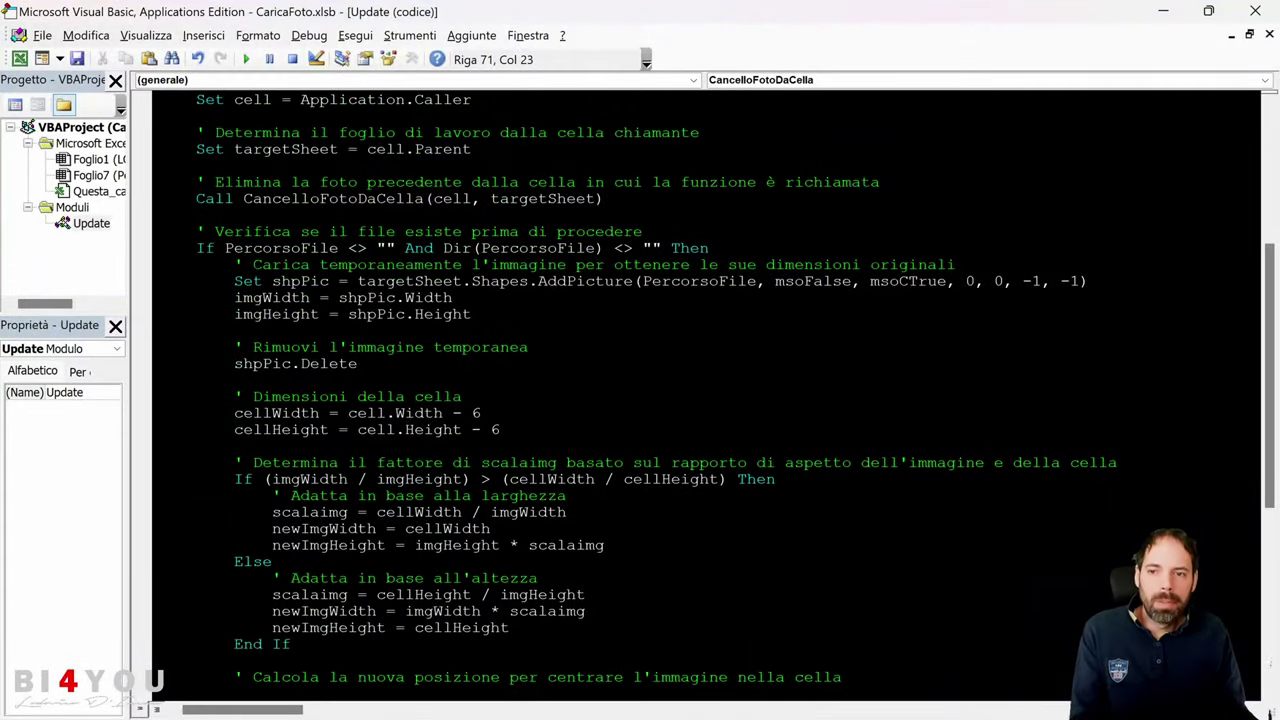
{"action": "scroll", "coordinate": [700, 400], "scroll_direction": "up", "scroll_amount": 5}
{"action": "scroll", "coordinate": [700, 400], "scroll_direction": "down", "scroll_amount": 3}
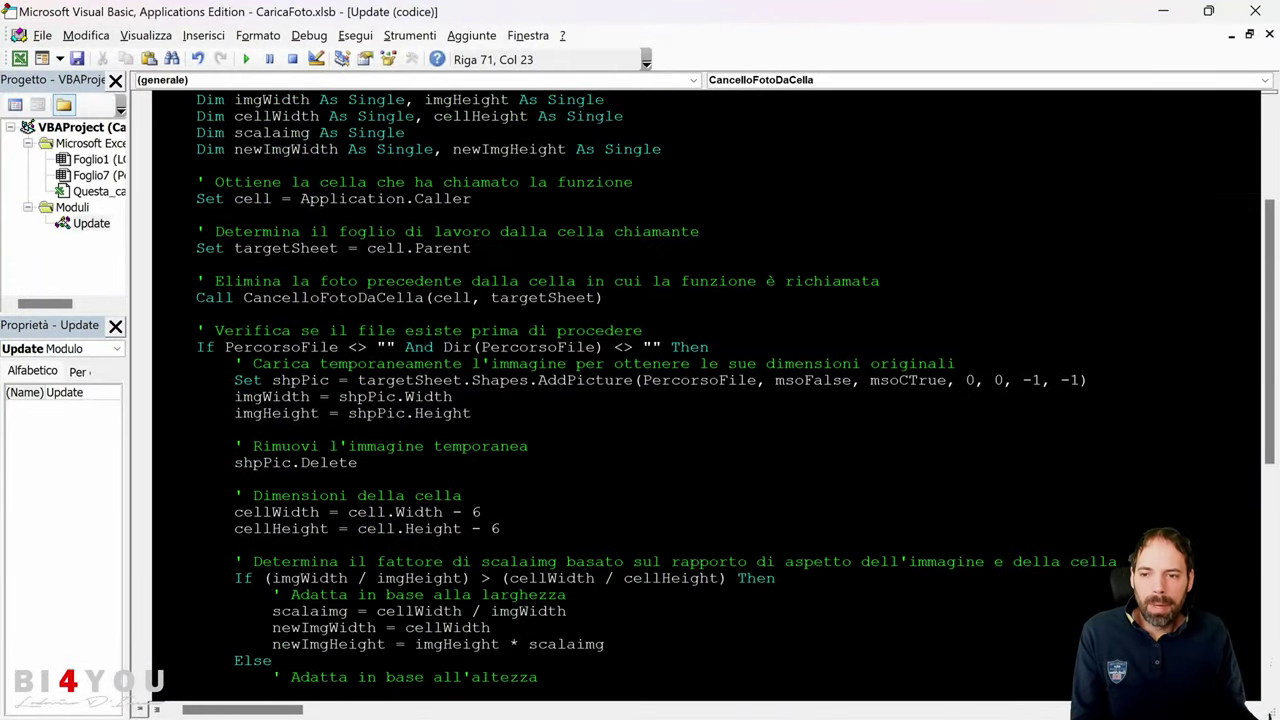
Highlight the If PercorsoFile file-exists check line.
{"action": "left_click", "coordinate": [197, 314]}
{"action": "mouse_move", "coordinate": [196, 347]}
{"action": "left_mouse_down"}
{"action": "mouse_move", "coordinate": [650, 331]}
{"action": "mouse_move", "coordinate": [708, 347]}
{"action": "left_mouse_up"}
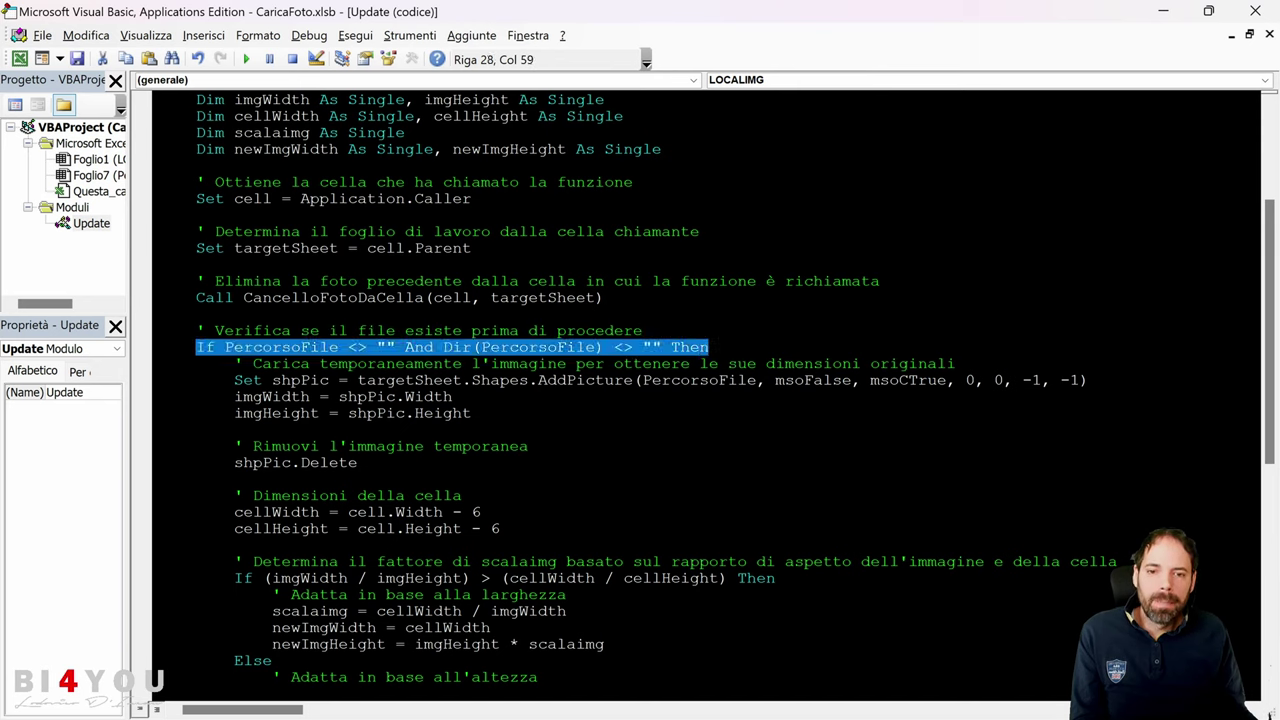
{"action": "left_click", "coordinate": [690, 347]}
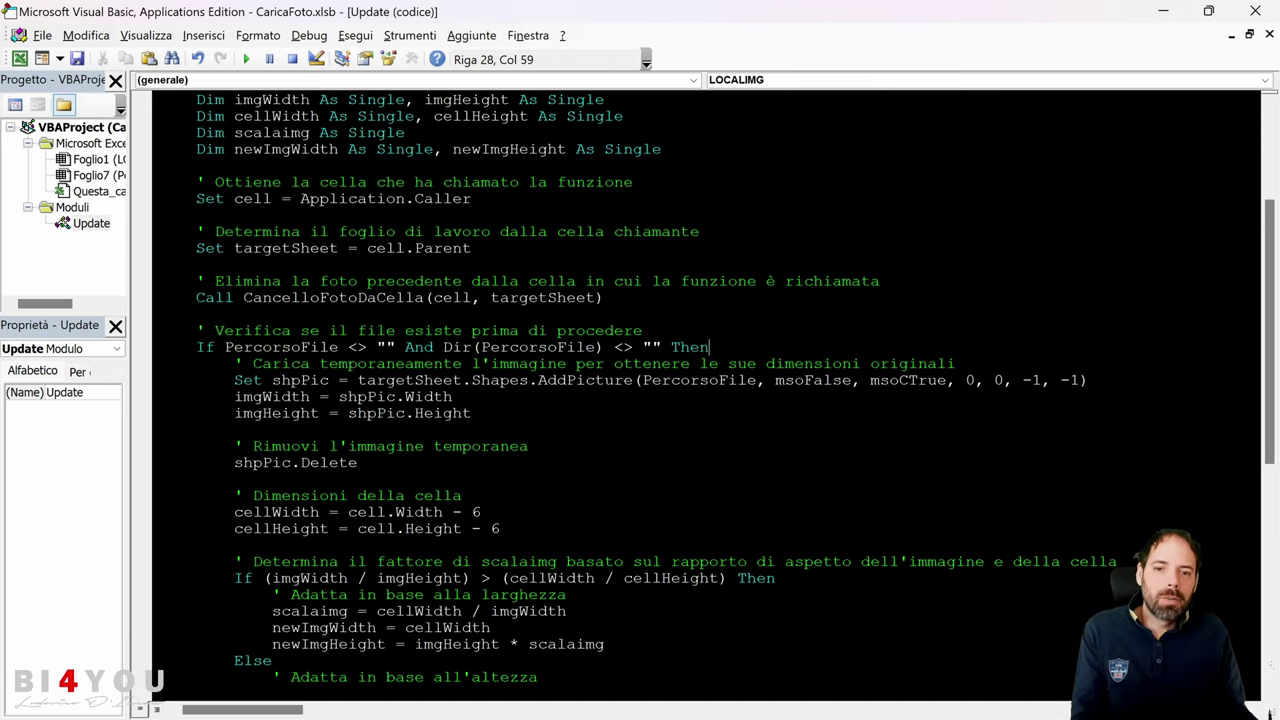
{"action": "double_click", "coordinate": [690, 347]}
{"action": "left_click_drag", "start_coordinate": [708, 347], "coordinate": [234, 349]}
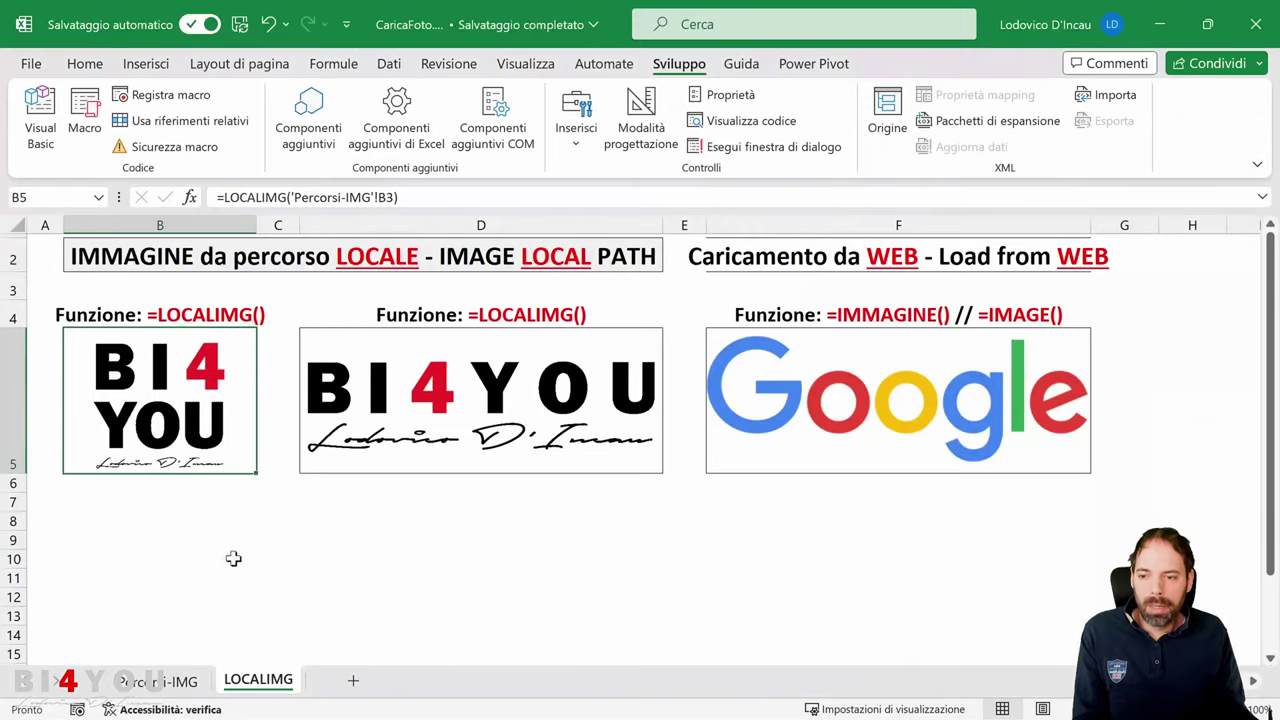
Select cell B3 on Percorsi-IMG to show the BI4YOU_New.png path.
{"action": "left_click", "coordinate": [704, 308]}
{"action": "left_click", "coordinate": [176, 314]}
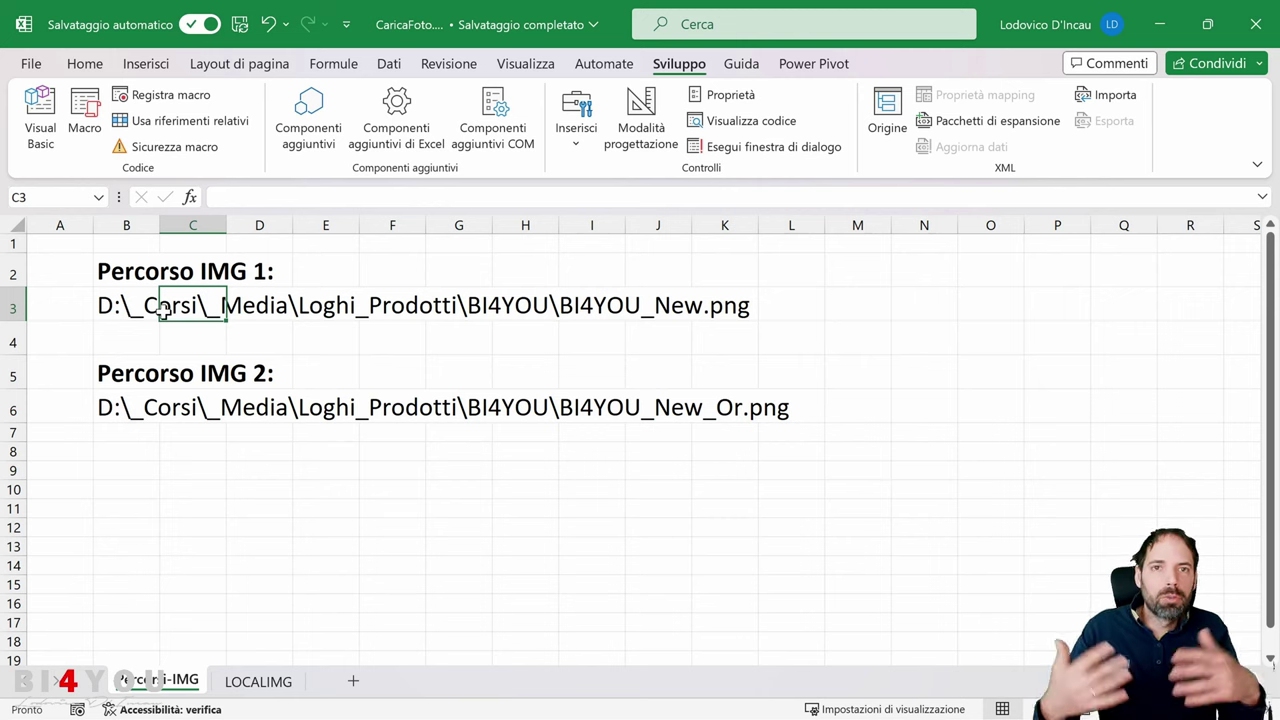
{"action": "left_click", "coordinate": [135, 308]}
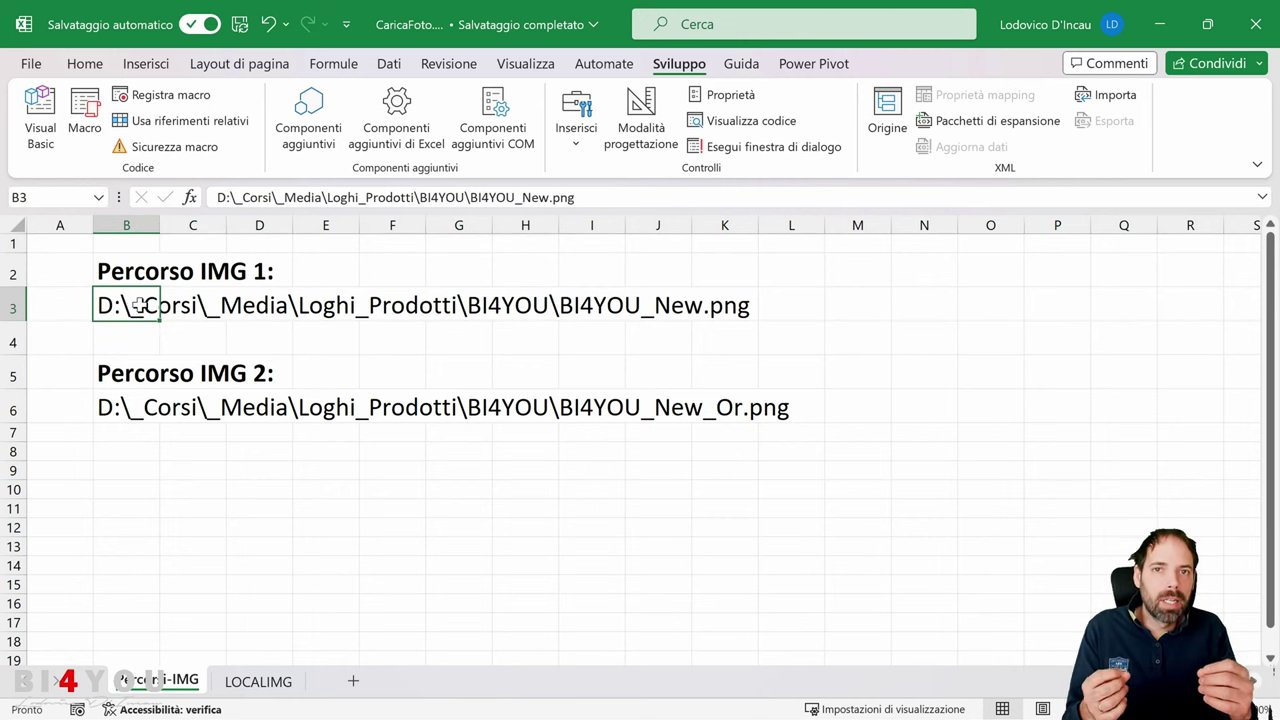
{"action": "key", "text": "alt+Tab"}
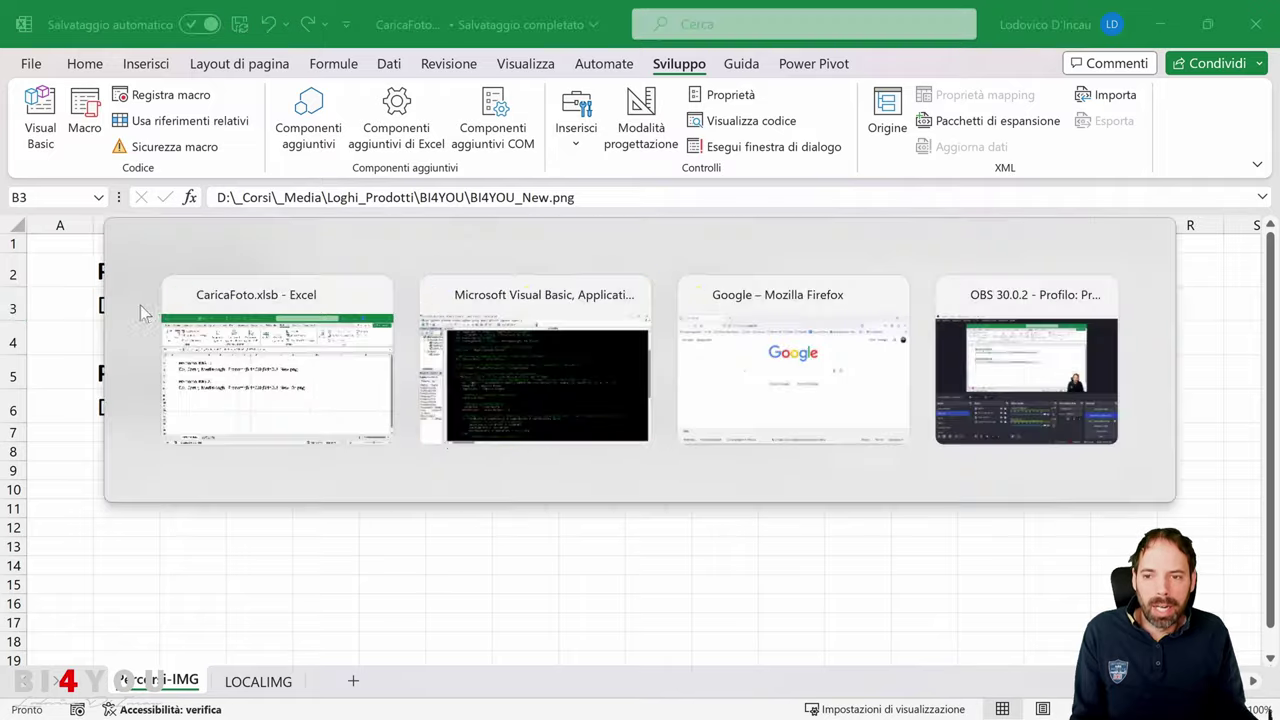
{"action": "left_click", "coordinate": [302, 347]}
{"action": "scroll", "coordinate": [700, 390], "scroll_direction": "down", "scroll_amount": 2}
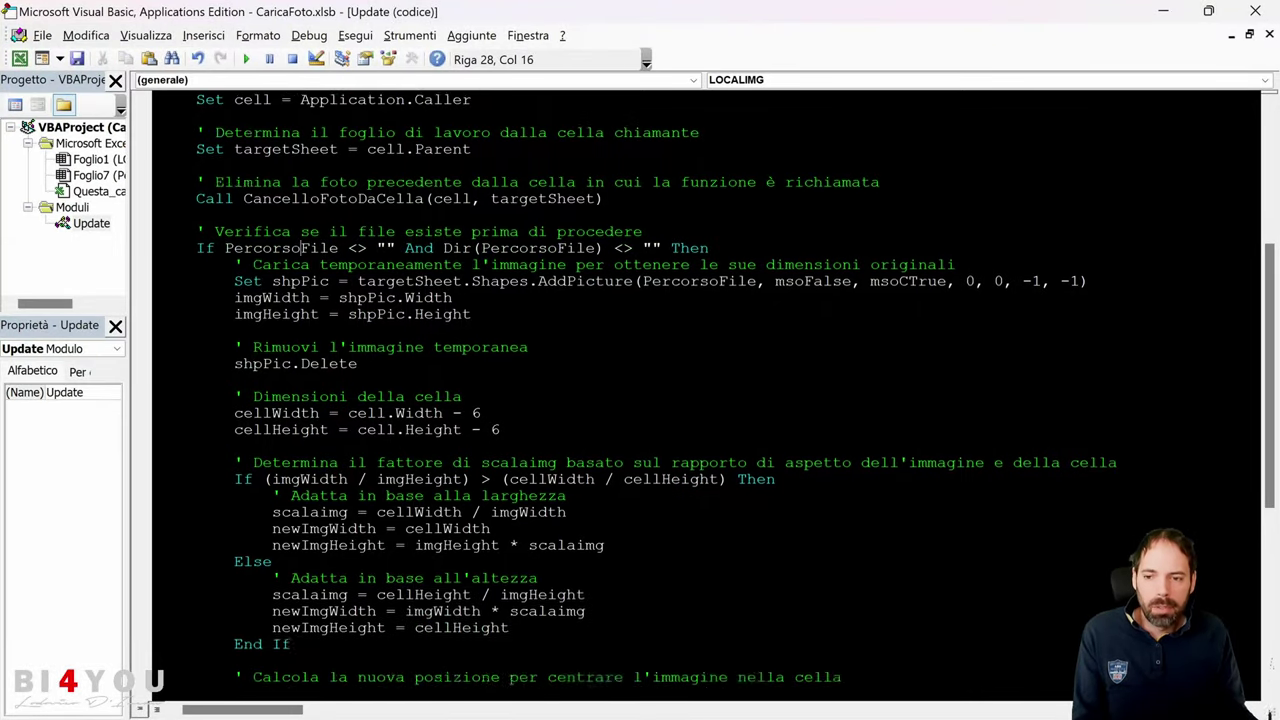
{"action": "scroll", "coordinate": [700, 390], "scroll_direction": "down", "scroll_amount": 1}
{"action": "scroll", "coordinate": [700, 390], "scroll_direction": "down", "scroll_amount": 3}
{"action": "scroll", "coordinate": [700, 390], "scroll_direction": "down", "scroll_amount": 3}
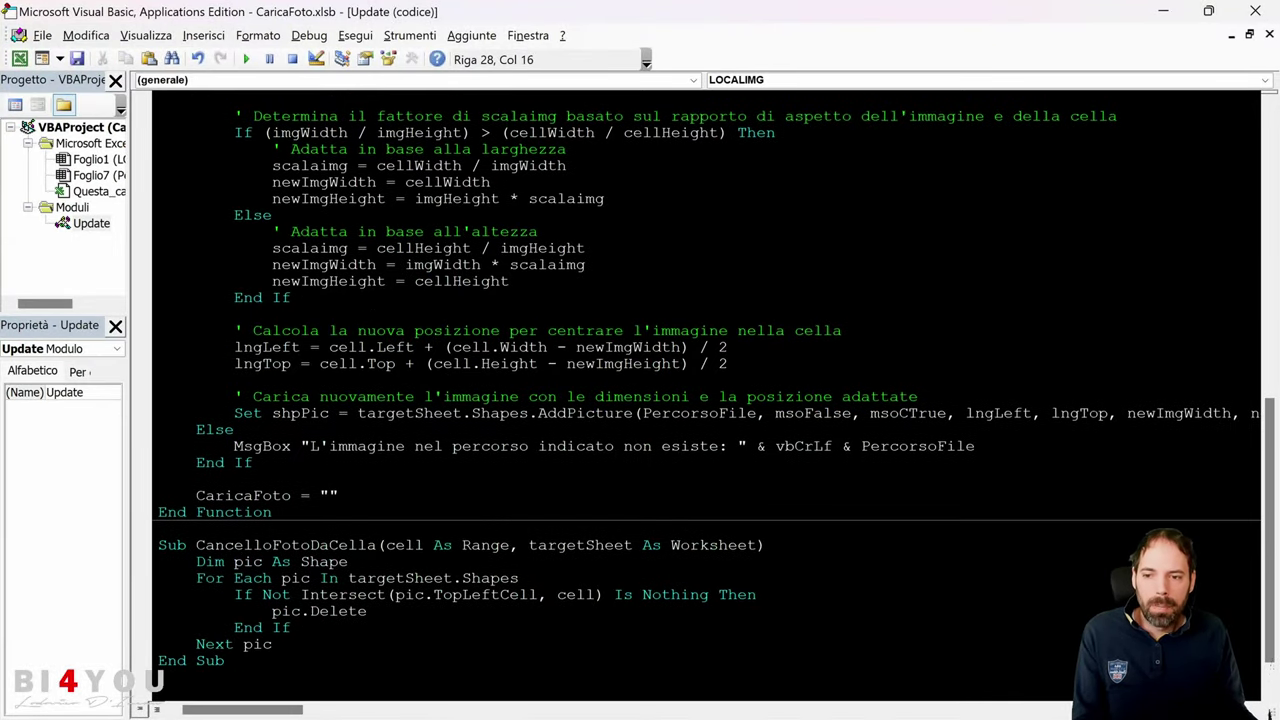
{"action": "left_click_drag", "start_coordinate": [233, 446], "coordinate": [710, 446]}
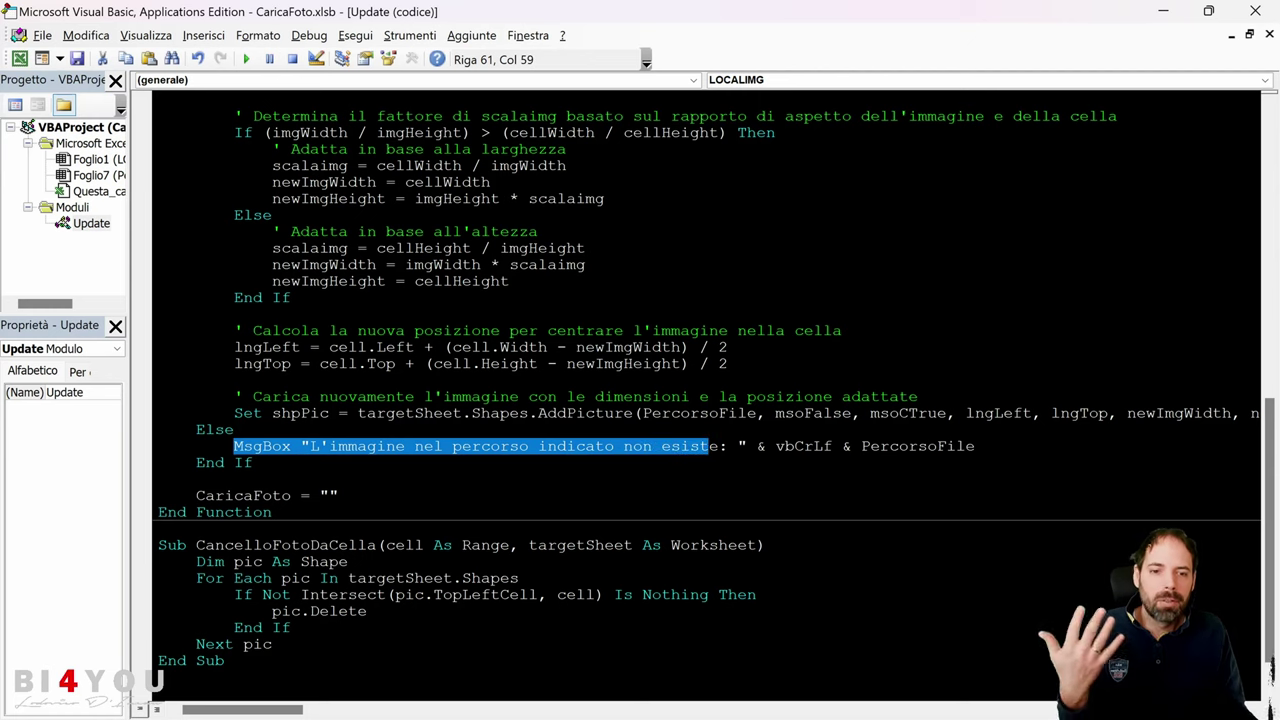
{"action": "double_click", "coordinate": [803, 446]}
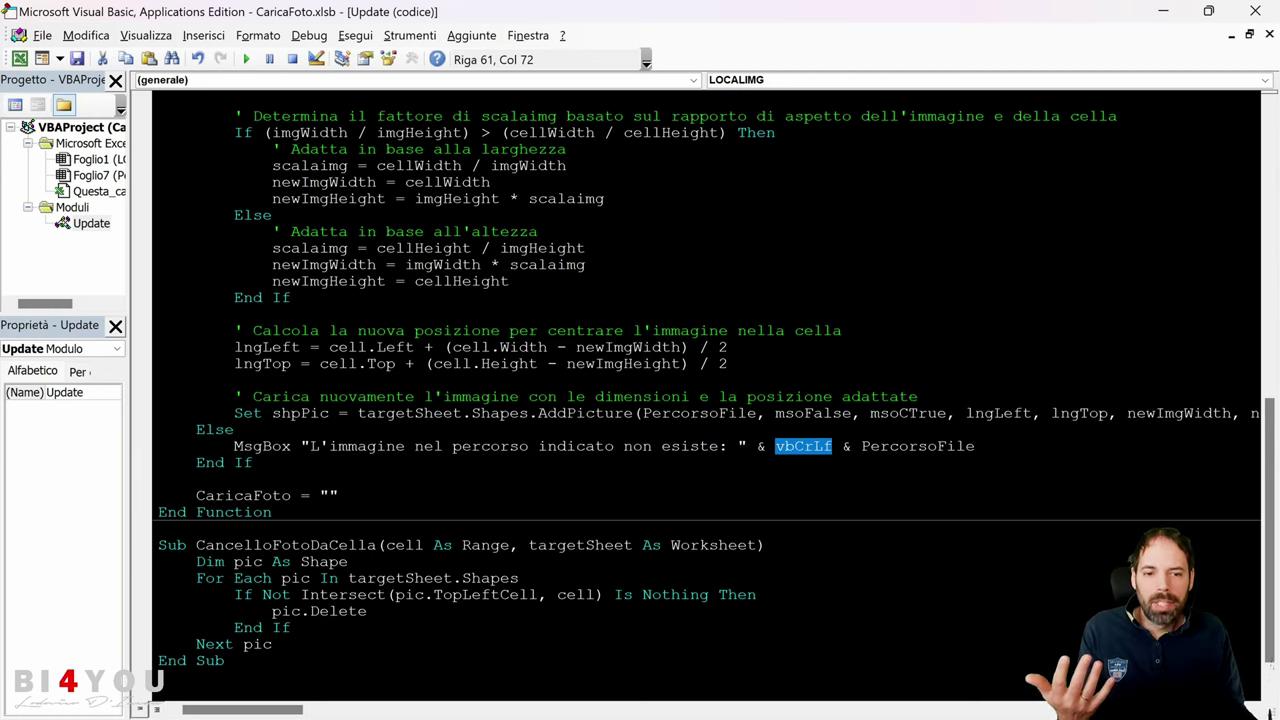
{"action": "double_click", "coordinate": [930, 446]}
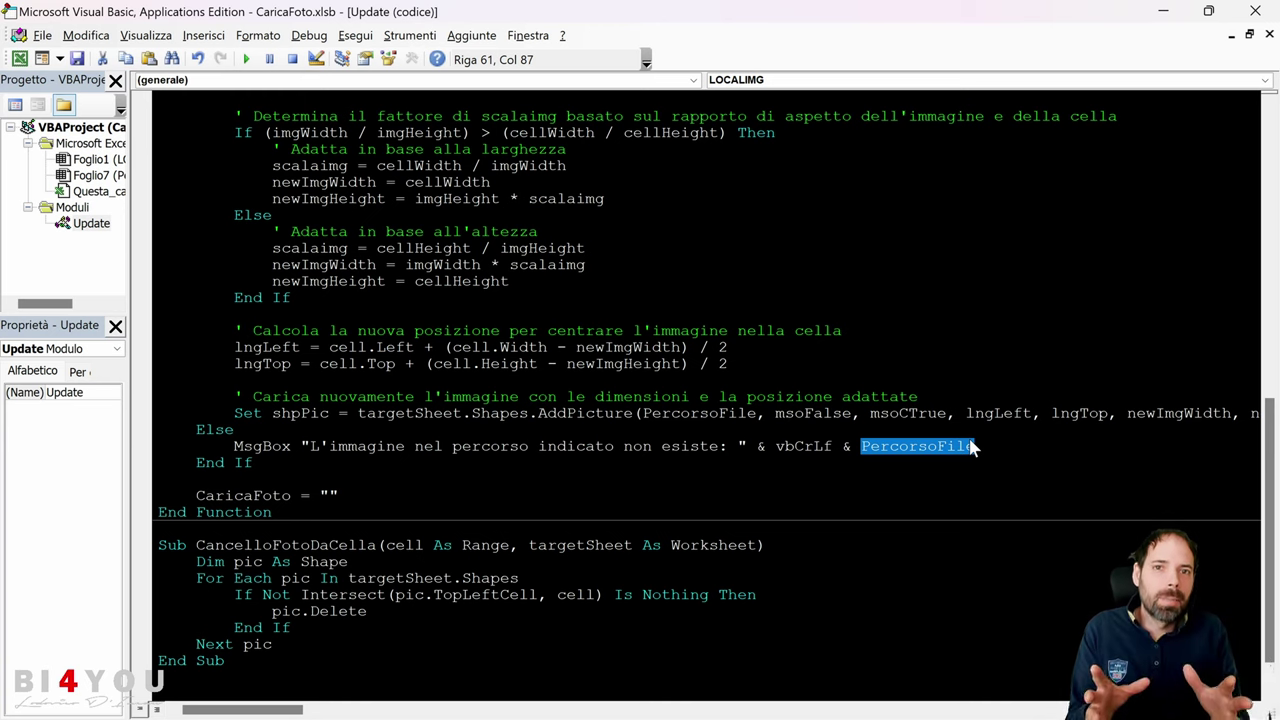
{"action": "key", "text": "Up"}
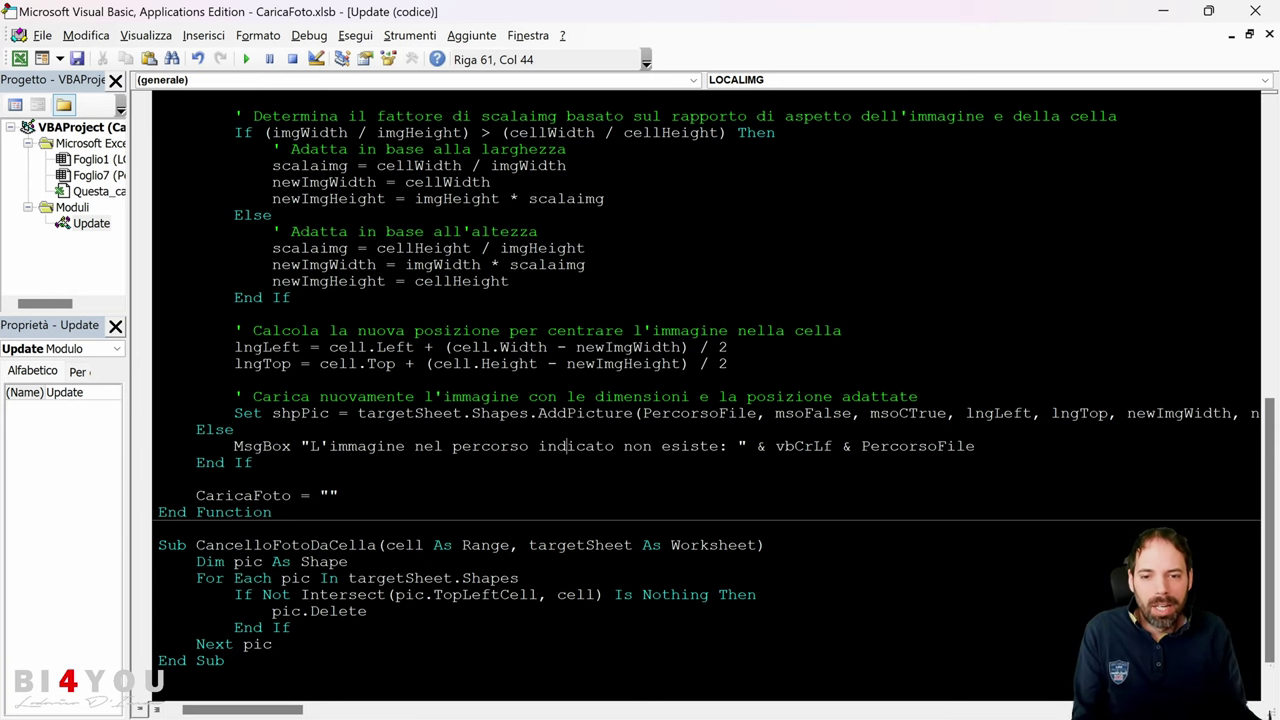
{"action": "scroll", "coordinate": [700, 400], "scroll_direction": "up", "scroll_amount": 6}
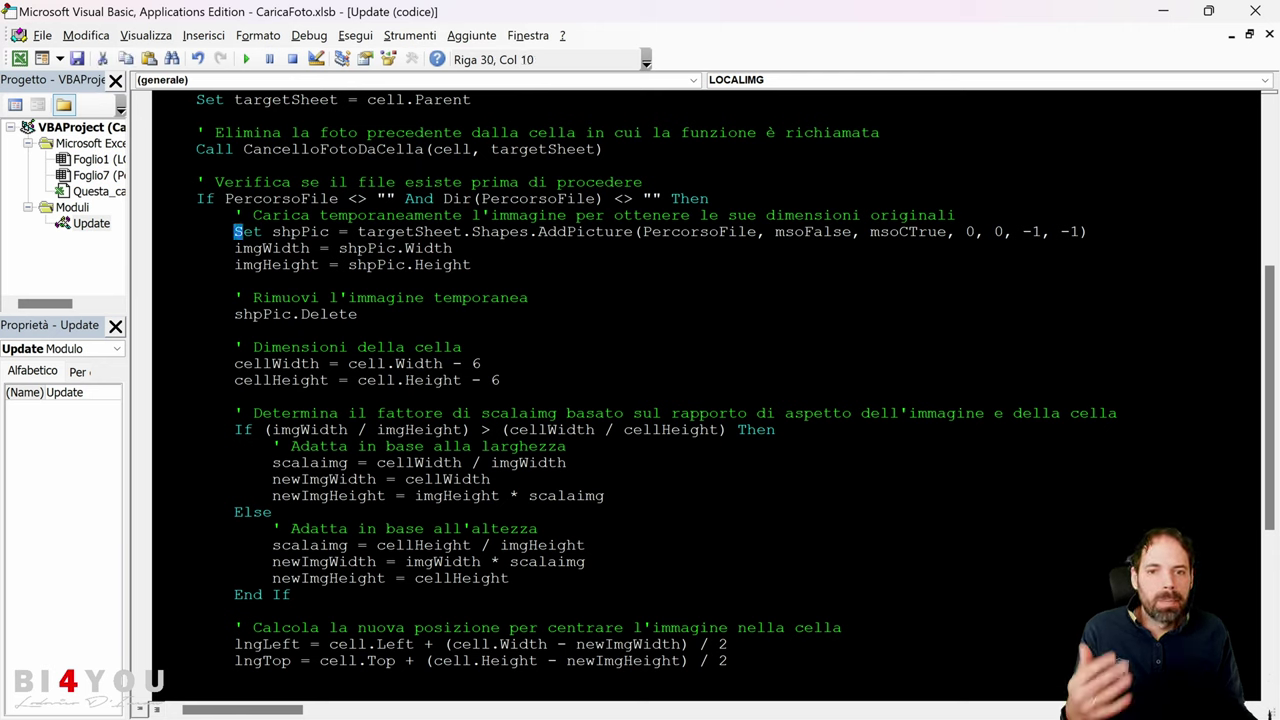
Highlight the comments on temporary image loading, removing the temporary image, and cell dimensions.
{"action": "left_click", "coordinate": [957, 215]}
{"action": "left_click_drag", "start_coordinate": [957, 215], "coordinate": [230, 220]}
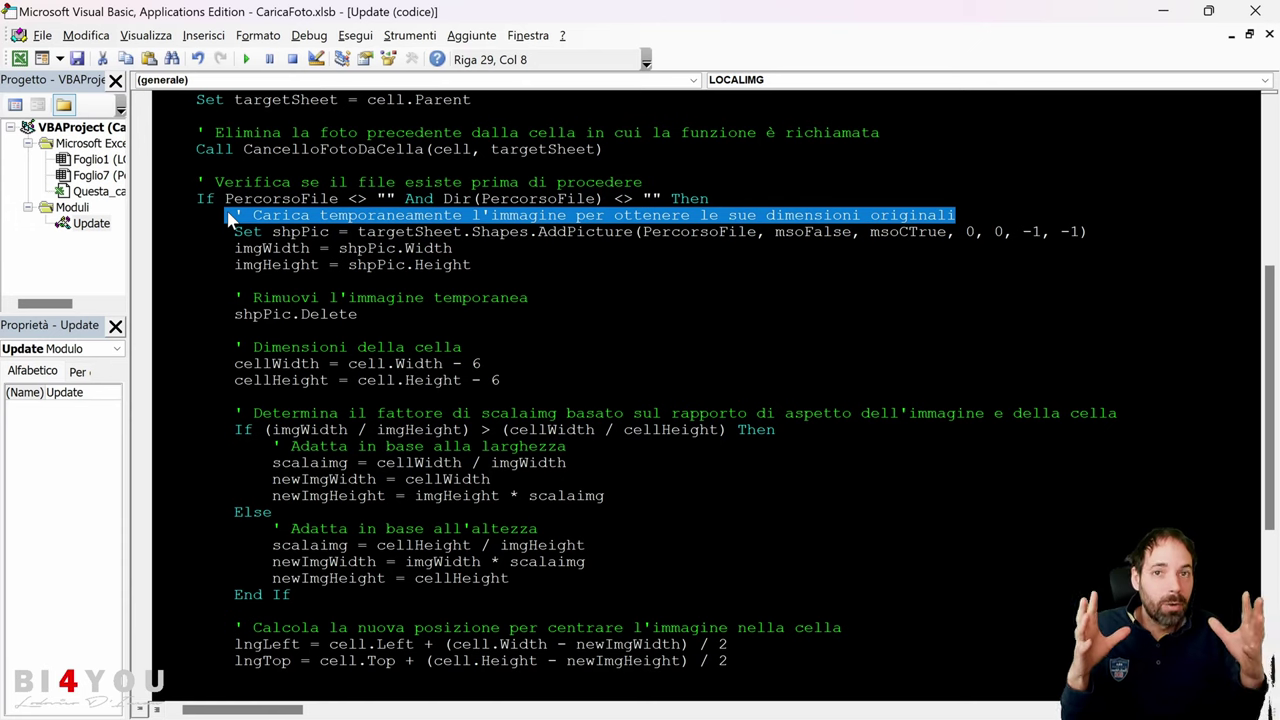
{"action": "left_click", "coordinate": [330, 248]}
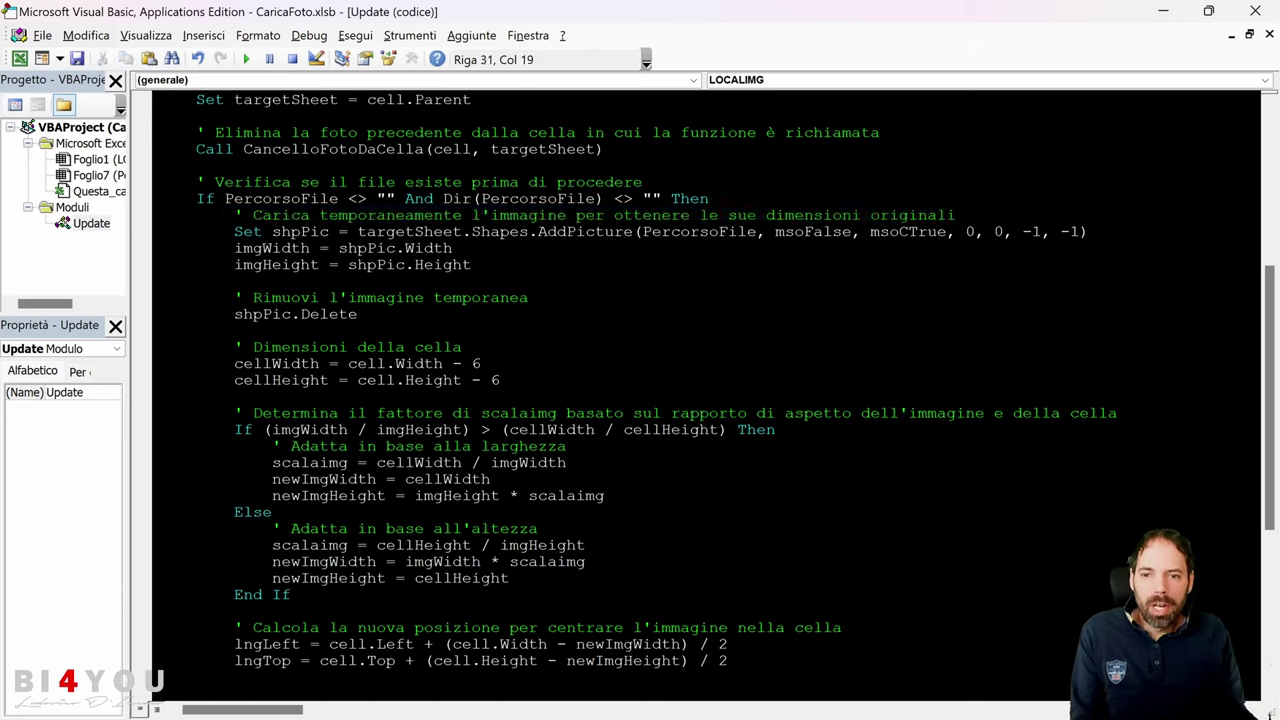
{"action": "mouse_move", "coordinate": [528, 297]}
{"action": "left_mouse_down"}
{"action": "mouse_move", "coordinate": [158, 297]}
{"action": "mouse_move", "coordinate": [234, 297]}
{"action": "left_mouse_up"}
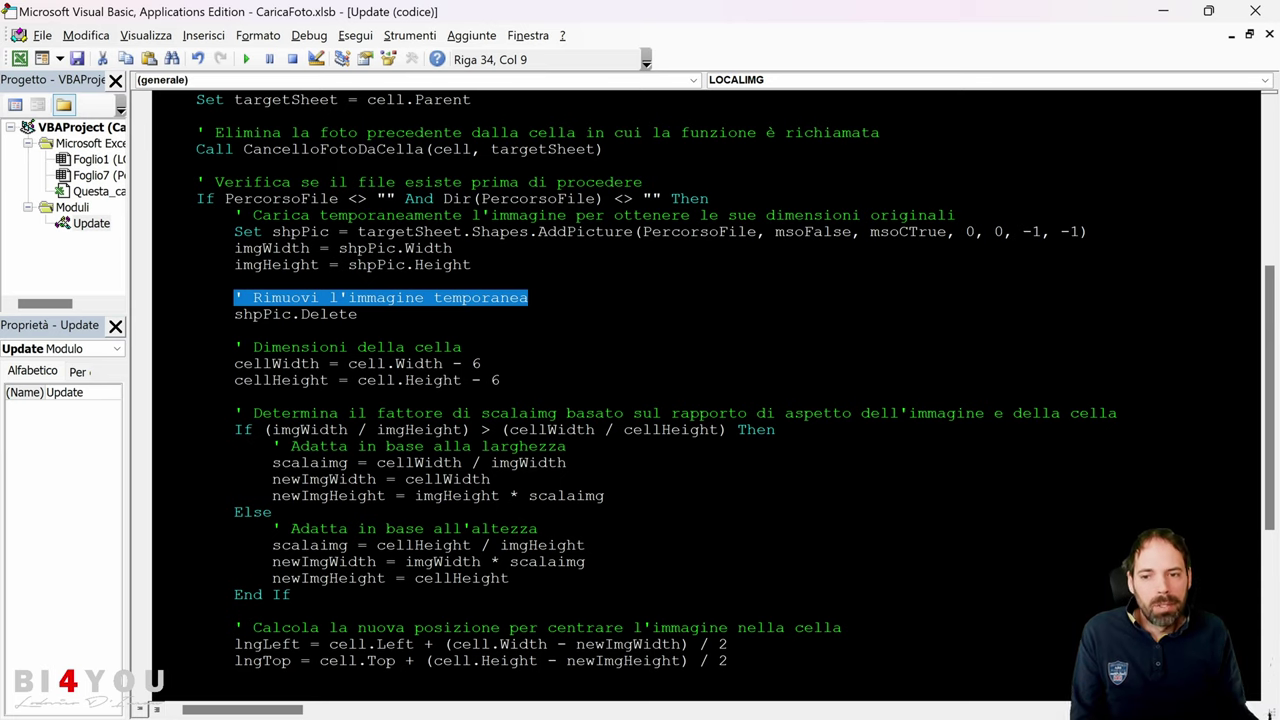
{"action": "scroll", "coordinate": [700, 390], "scroll_direction": "down", "scroll_amount": 1}
{"action": "left_click", "coordinate": [356, 297]}
{"action": "mouse_move", "coordinate": [243, 297]}
{"action": "left_mouse_down"}
{"action": "mouse_move", "coordinate": [461, 297]}
{"action": "mouse_move", "coordinate": [452, 314]}
{"action": "left_mouse_up"}
{"action": "left_click", "coordinate": [500, 330]}
{"action": "left_click", "coordinate": [395, 314]}
Show the LOCALIMG sheet's BI4YOU logos beside the Google image in F5, then return to the VBA code.
{"action": "key", "text": "alt+F11"}
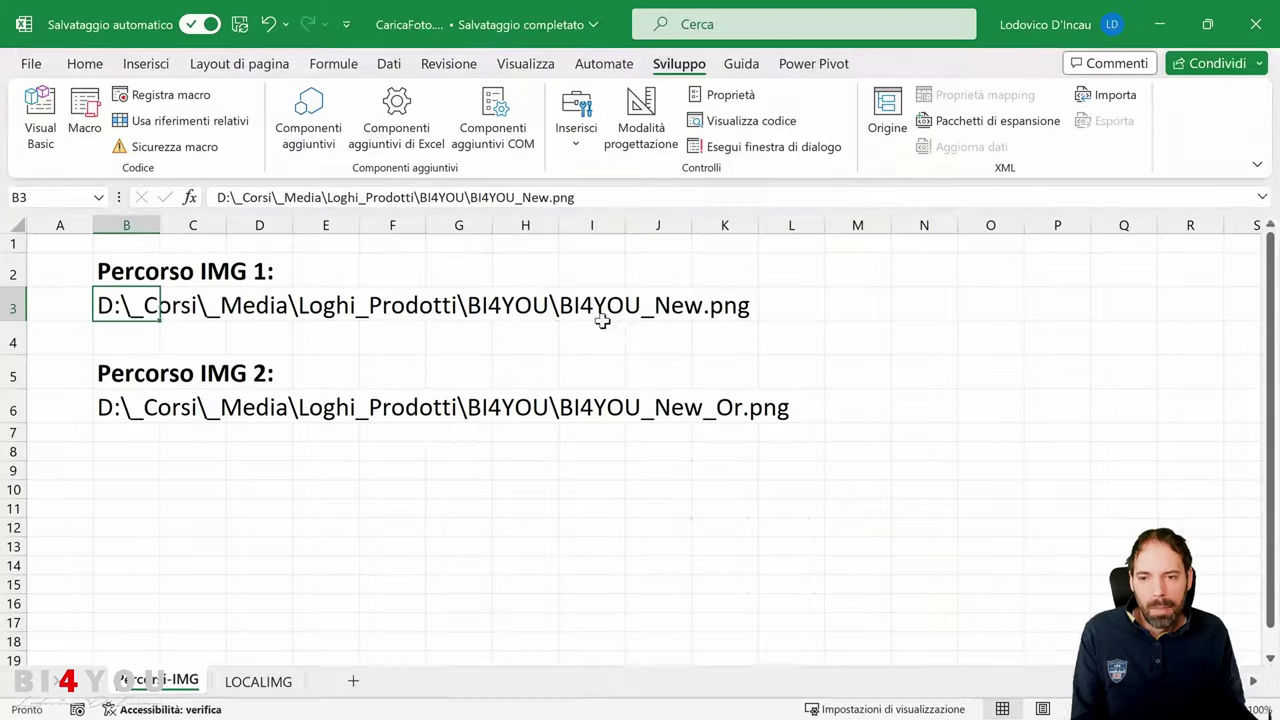
{"action": "left_click", "coordinate": [258, 679]}
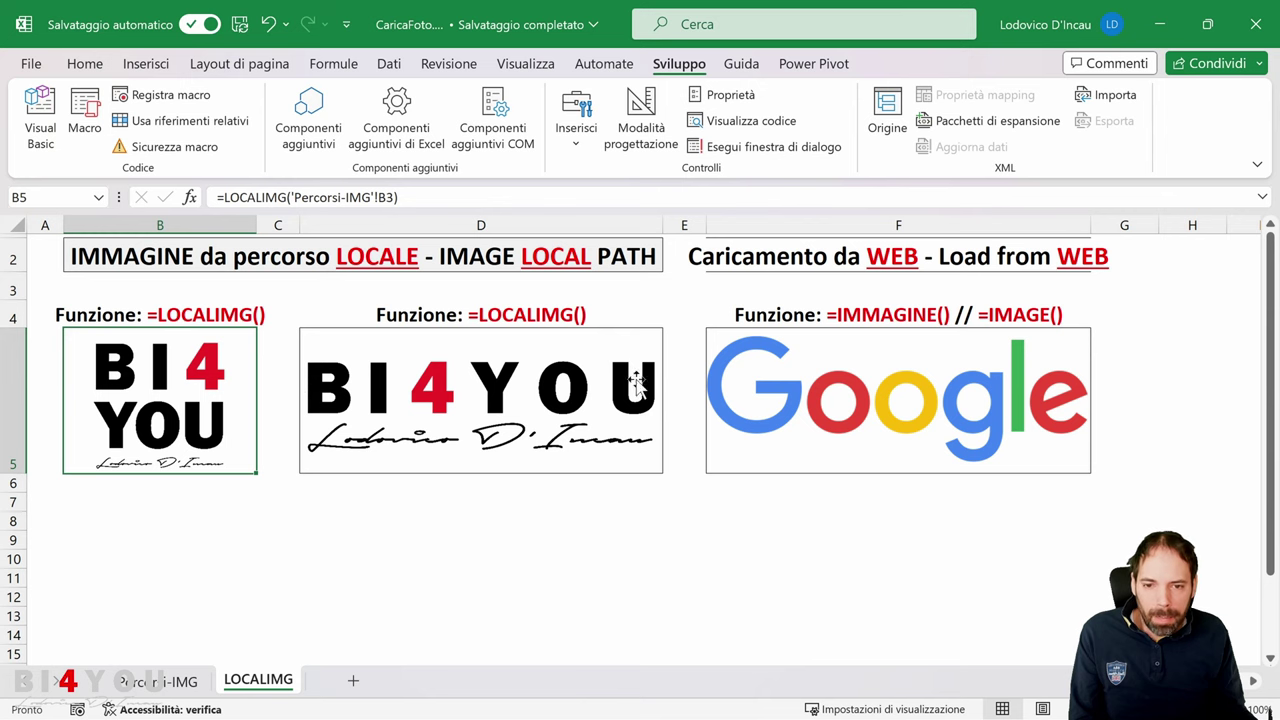
{"action": "left_click", "coordinate": [795, 393]}
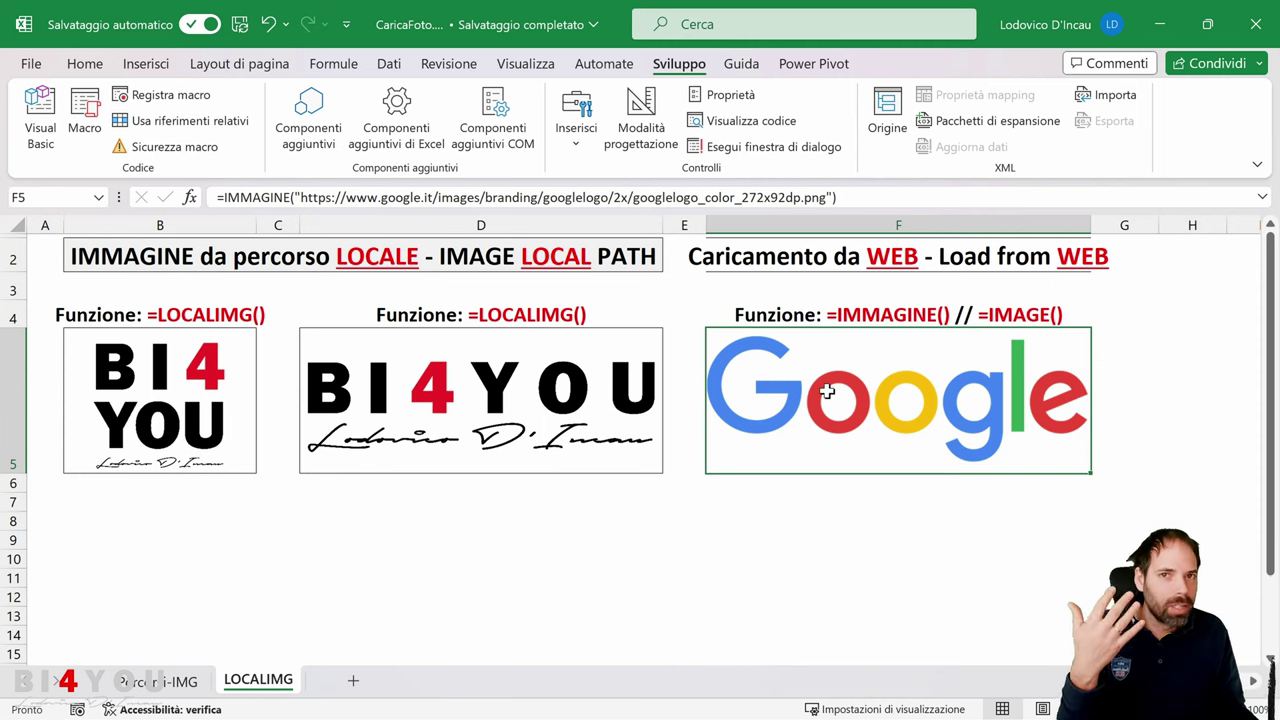
{"action": "key", "text": "alt+F11"}
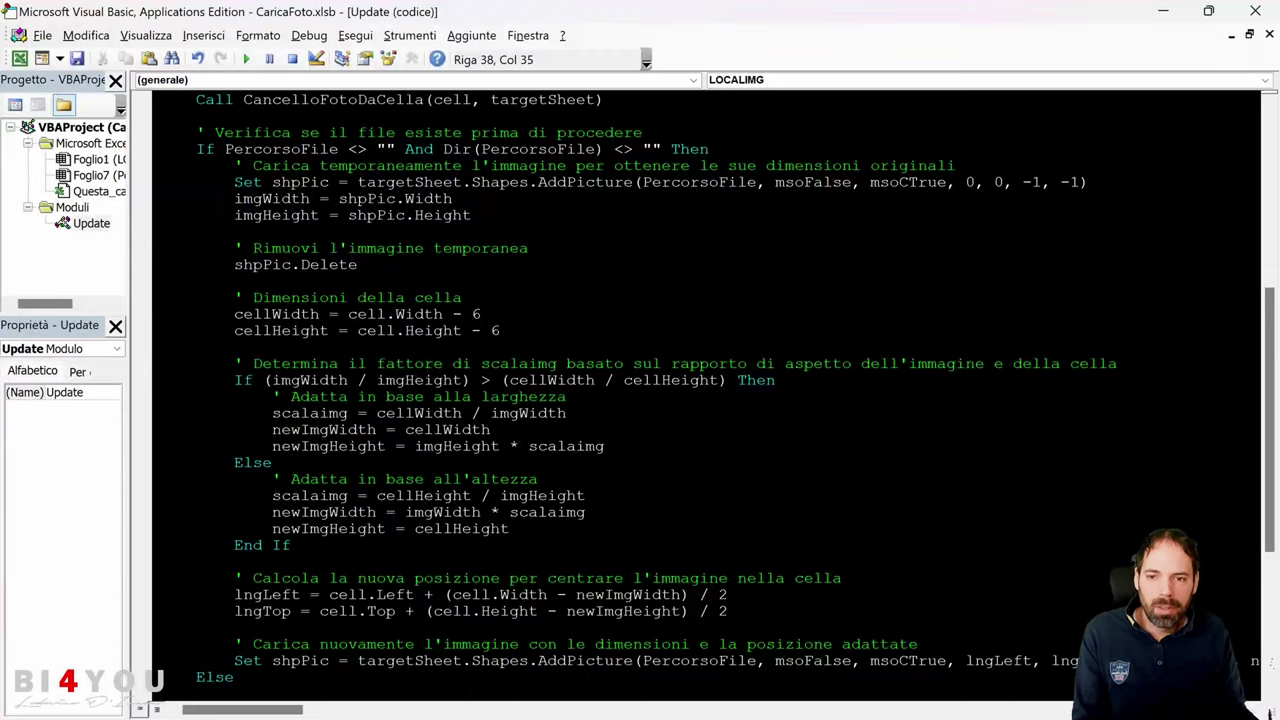
Highlight the -6 cell-size margin, the scaling-factor comment and the width-or-height scaling If block.
{"action": "left_click_drag", "start_coordinate": [500, 330], "coordinate": [452, 314]}
{"action": "key", "text": "End"}
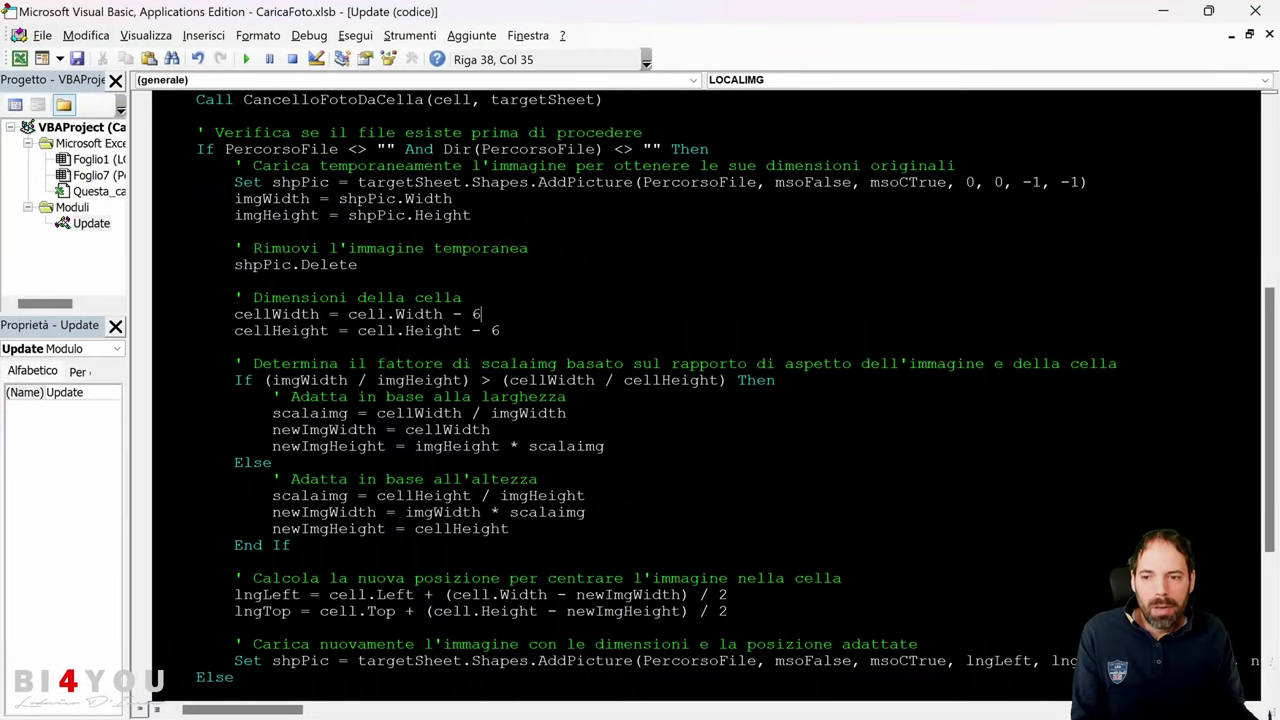
{"action": "scroll", "coordinate": [700, 390], "scroll_direction": "down", "scroll_amount": 1}
{"action": "mouse_move", "coordinate": [253, 314]}
{"action": "left_mouse_down"}
{"action": "mouse_move", "coordinate": [236, 297]}
{"action": "mouse_move", "coordinate": [1118, 314]}
{"action": "left_mouse_up"}
{"action": "left_click", "coordinate": [587, 396]}
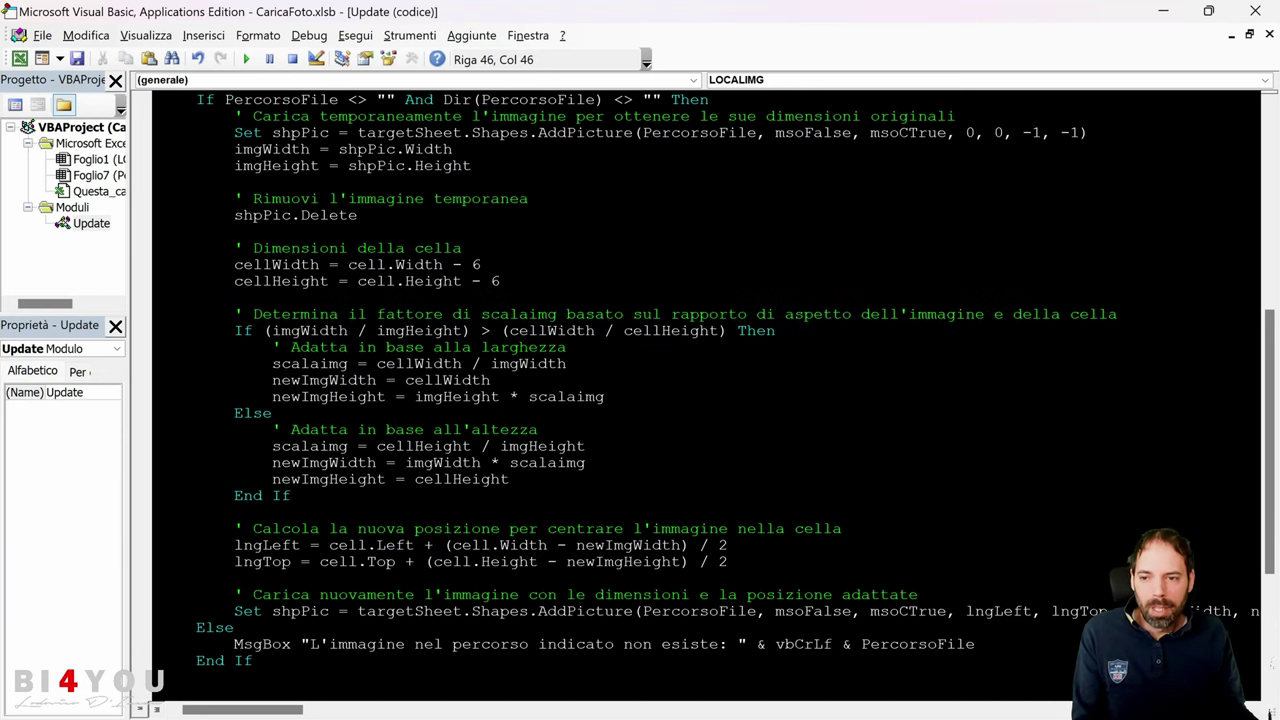
{"action": "mouse_move", "coordinate": [234, 330]}
{"action": "left_mouse_down"}
{"action": "mouse_move", "coordinate": [158, 396]}
{"action": "mouse_move", "coordinate": [348, 479]}
{"action": "mouse_move", "coordinate": [291, 495]}
{"action": "left_mouse_up"}
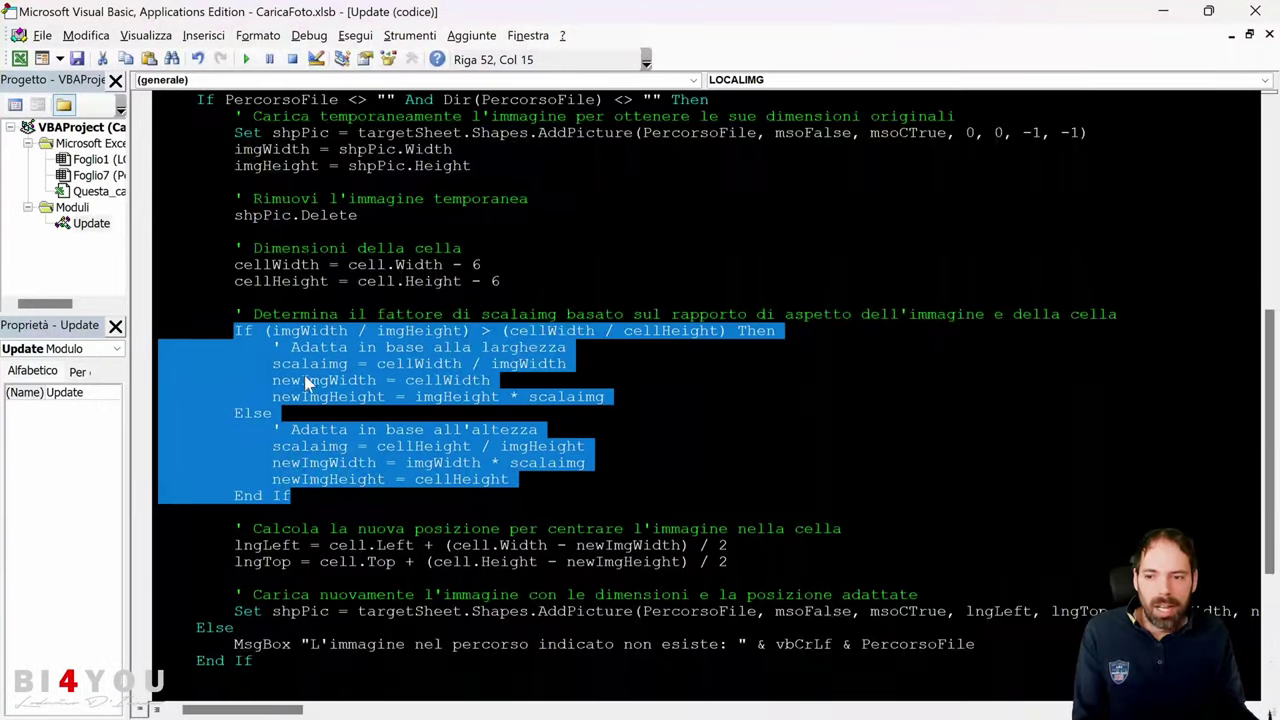
{"action": "scroll", "coordinate": [700, 400], "scroll_direction": "down", "scroll_amount": 3}
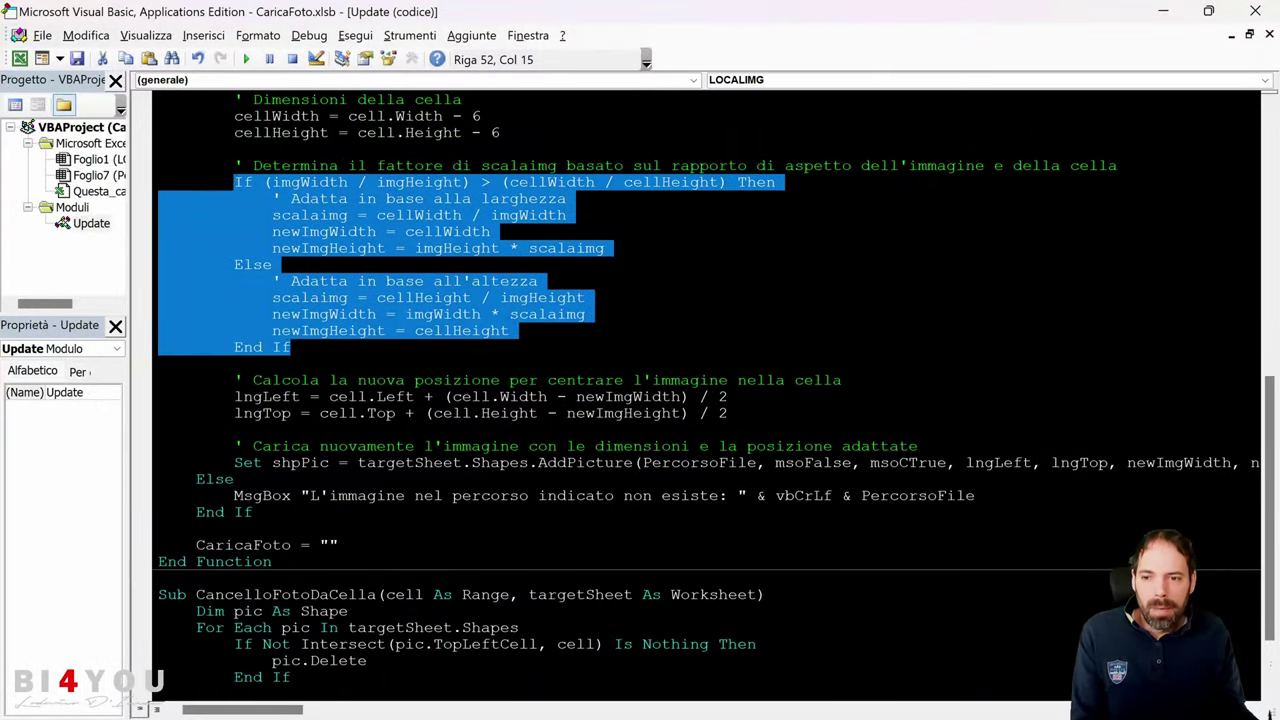
{"action": "left_click", "coordinate": [310, 396]}
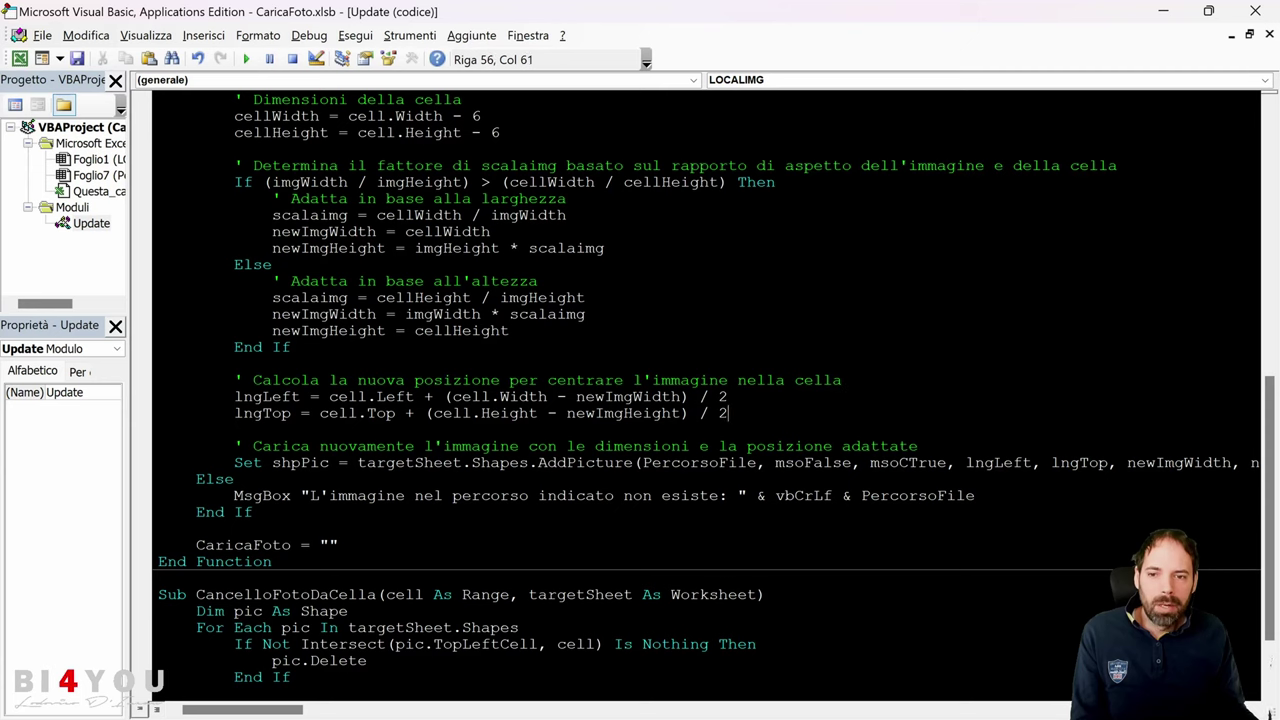
{"action": "mouse_move", "coordinate": [290, 347]}
{"action": "left_mouse_down"}
{"action": "mouse_move", "coordinate": [451, 297]}
{"action": "mouse_move", "coordinate": [215, 182]}
{"action": "left_mouse_up"}
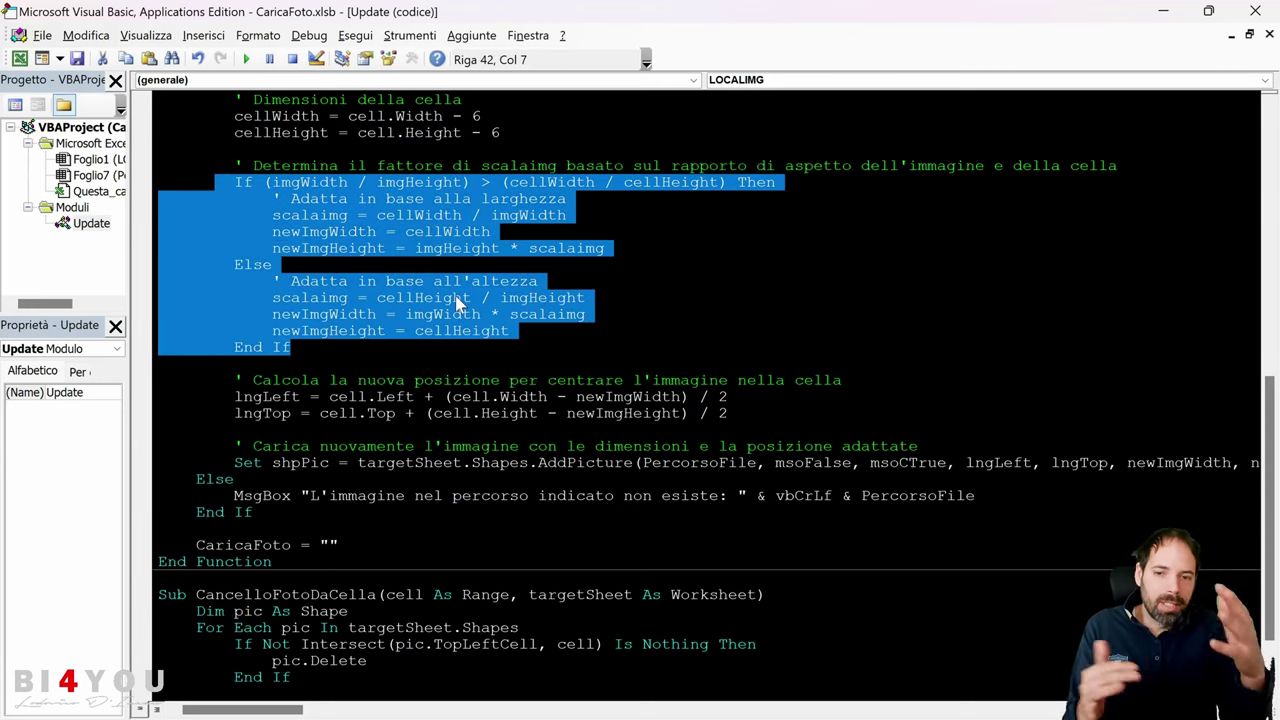
{"action": "key", "text": "Right"}
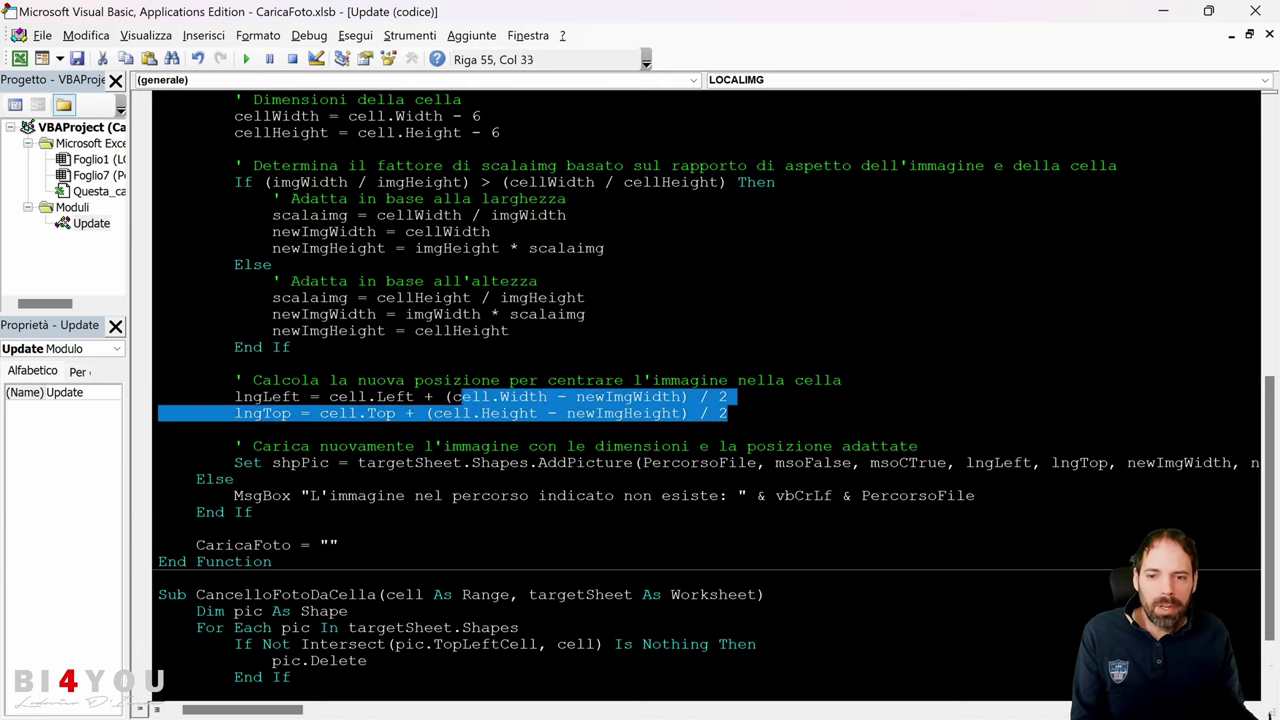
Highlight the centring position lines, the reload comment and CaricaFoto's empty-quotes return, then go back to Excel.
{"action": "left_click_drag", "start_coordinate": [727, 413], "coordinate": [234, 380]}
{"action": "left_click_drag", "start_coordinate": [290, 446], "coordinate": [918, 446]}
{"action": "left_click", "coordinate": [234, 479]}
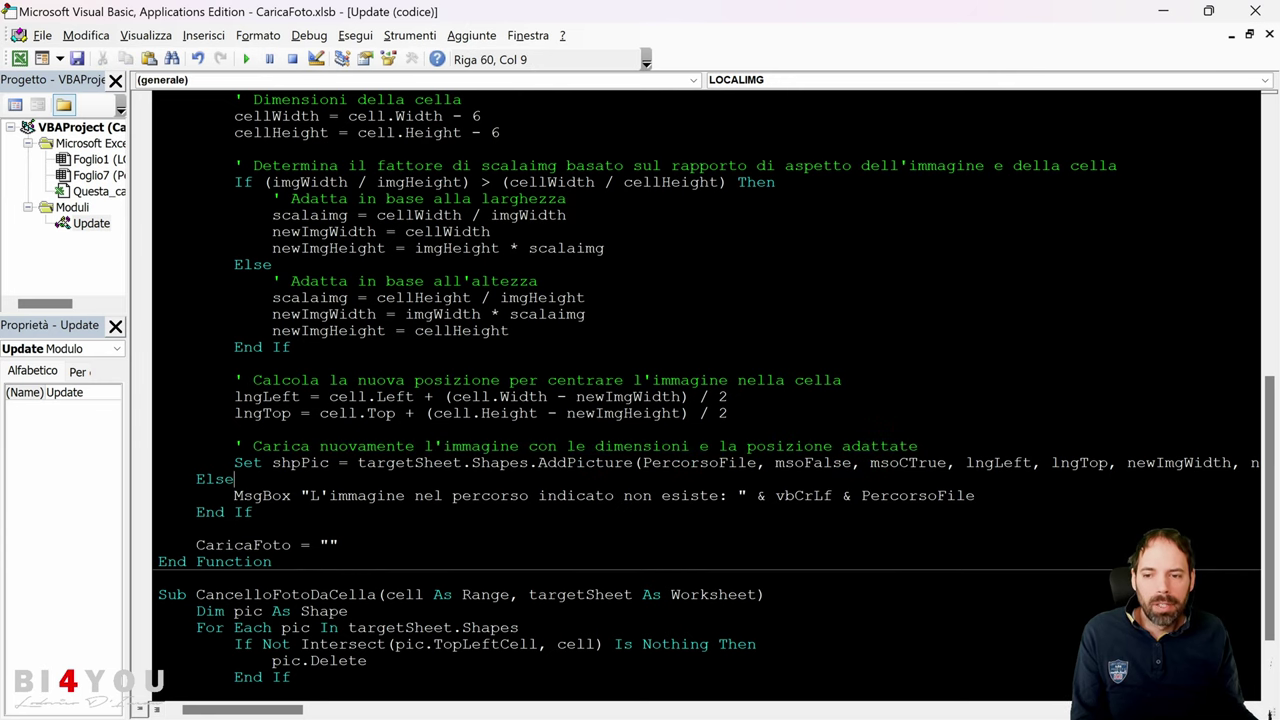
{"action": "left_click", "coordinate": [196, 528]}
{"action": "scroll", "coordinate": [700, 390], "scroll_direction": "down", "scroll_amount": 1}
{"action": "scroll", "coordinate": [700, 390], "scroll_direction": "down", "scroll_amount": 1}
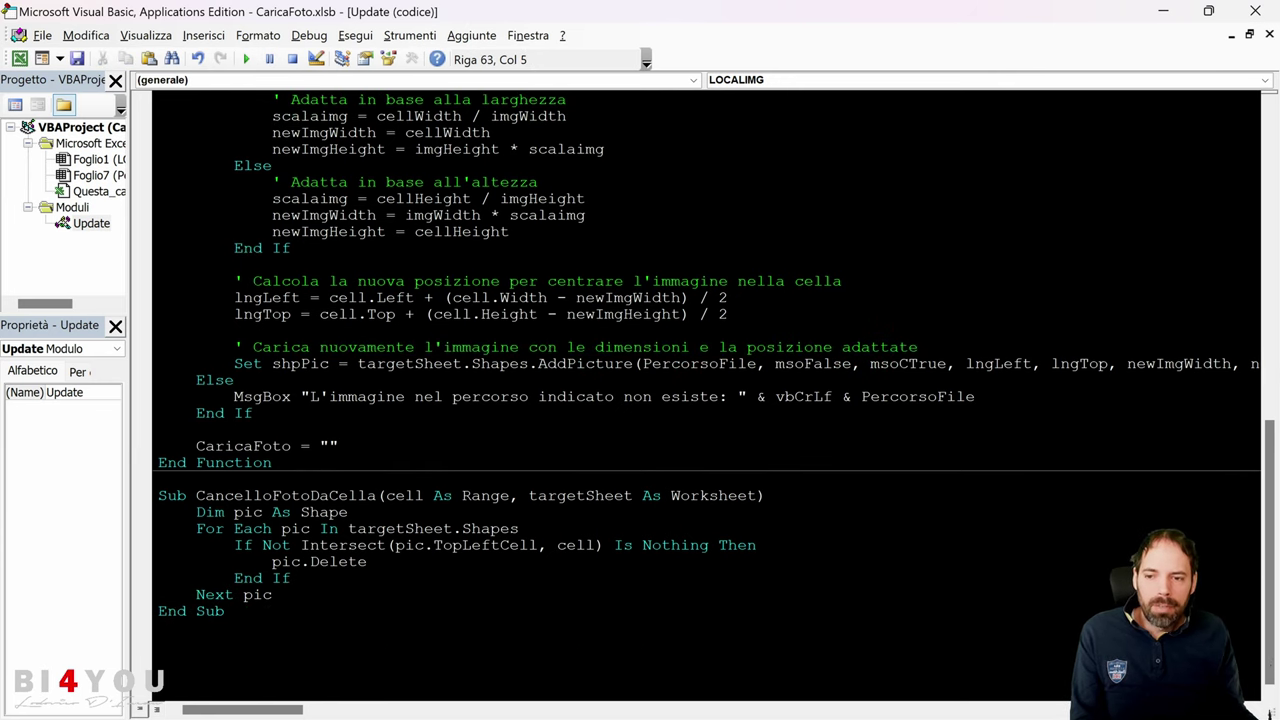
{"action": "key", "text": "shift+Home"}
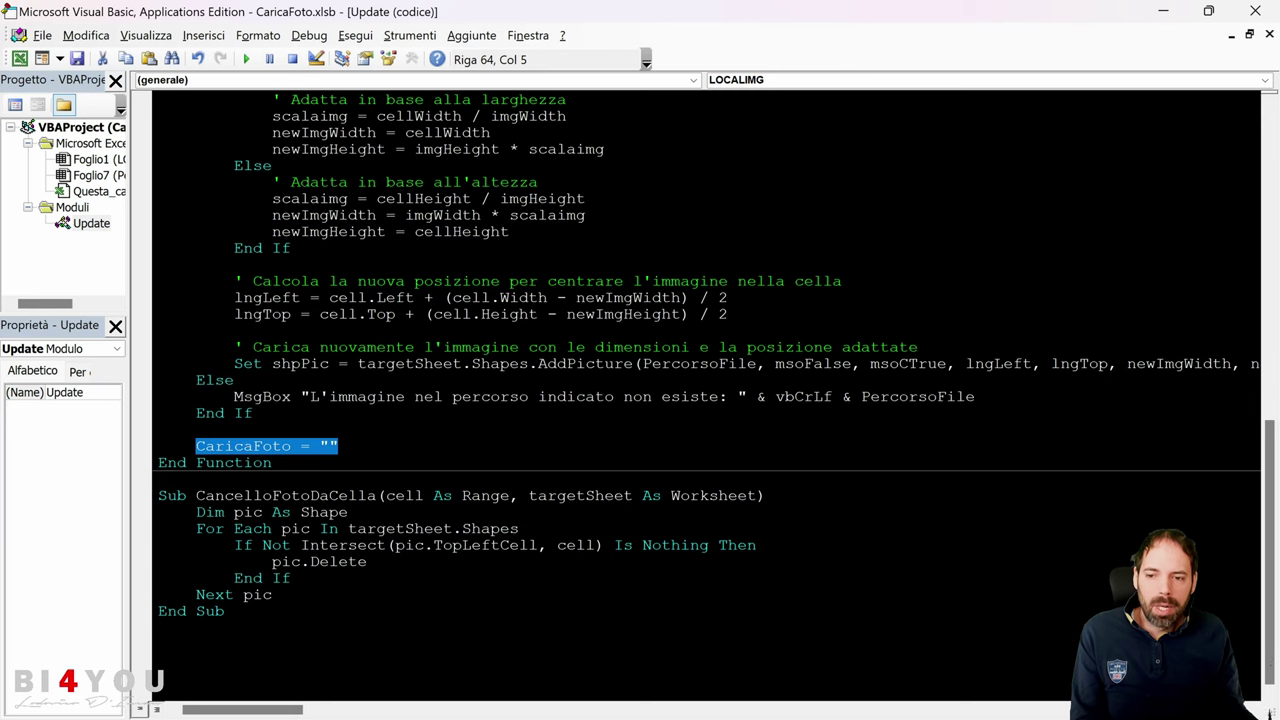
{"action": "key", "text": "End"}
{"action": "key", "text": "shift+Left"}
{"action": "key", "text": "shift+Left"}
{"action": "key", "text": "End"}
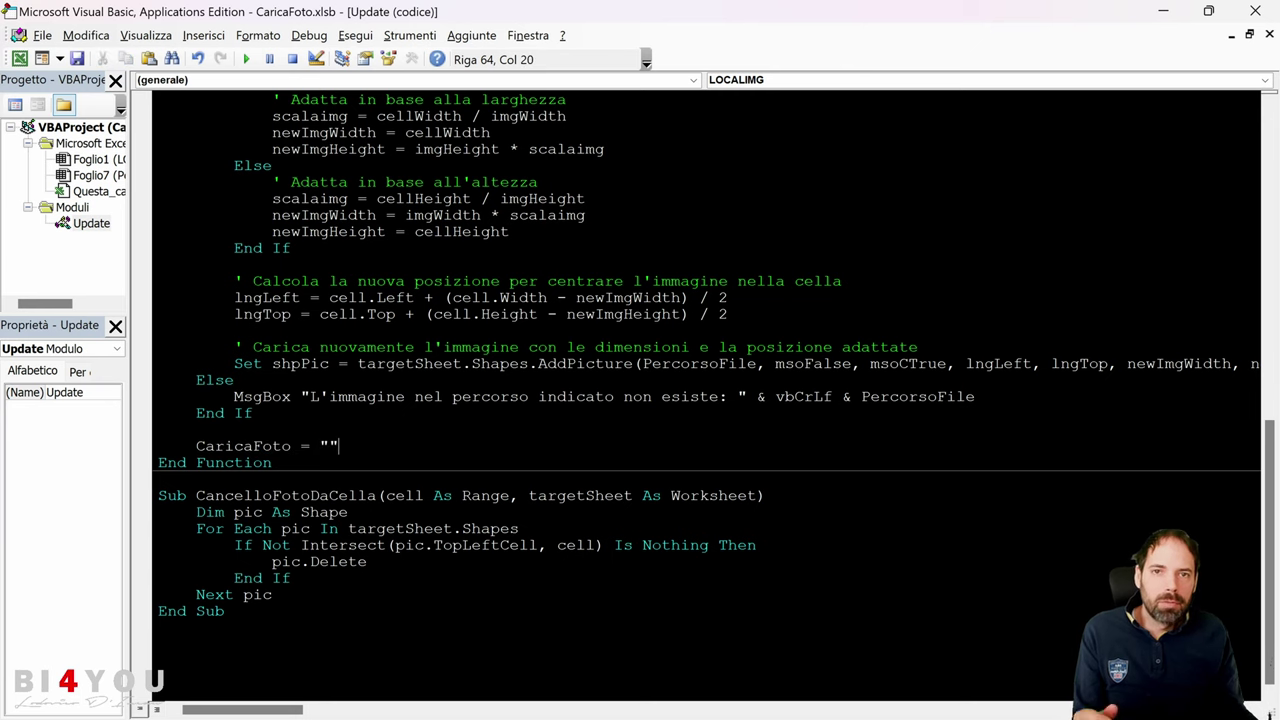
{"action": "key", "text": "alt+F11"}
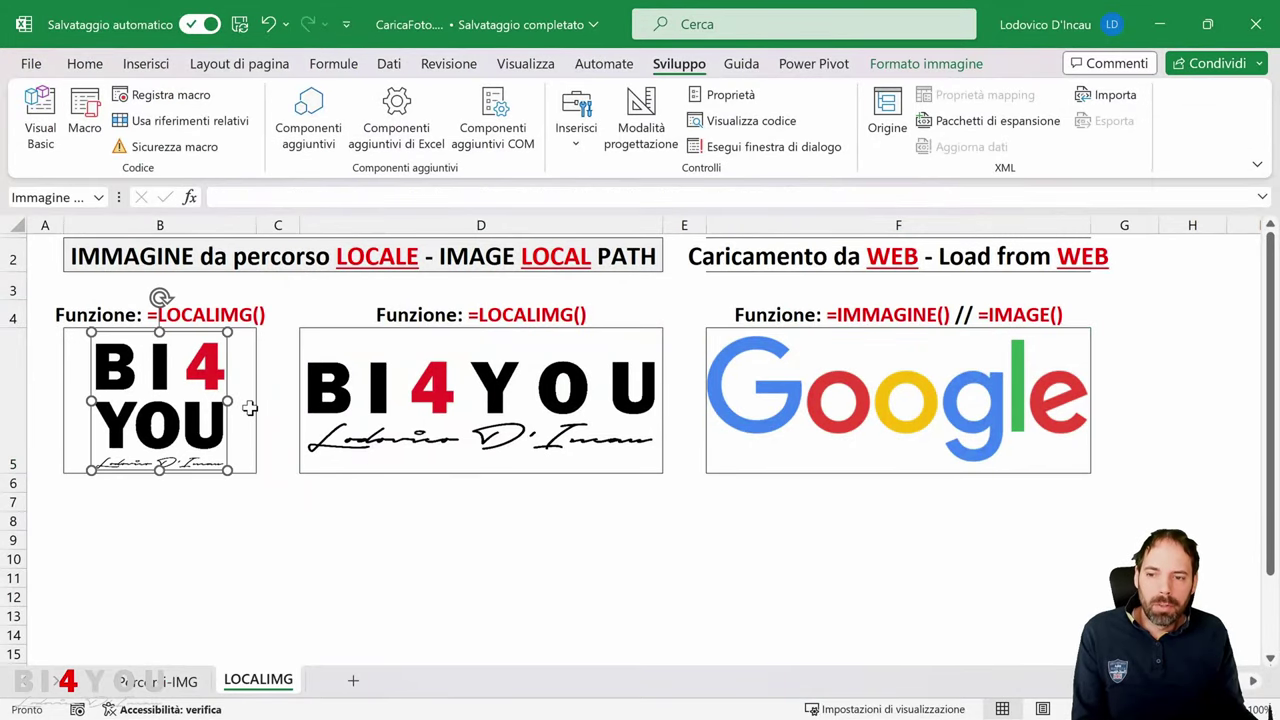
Widen column D and re-enter D5's LOCALIMG formula so its BI4YOU logo refits the larger cell.
{"action": "left_click", "coordinate": [250, 408]}
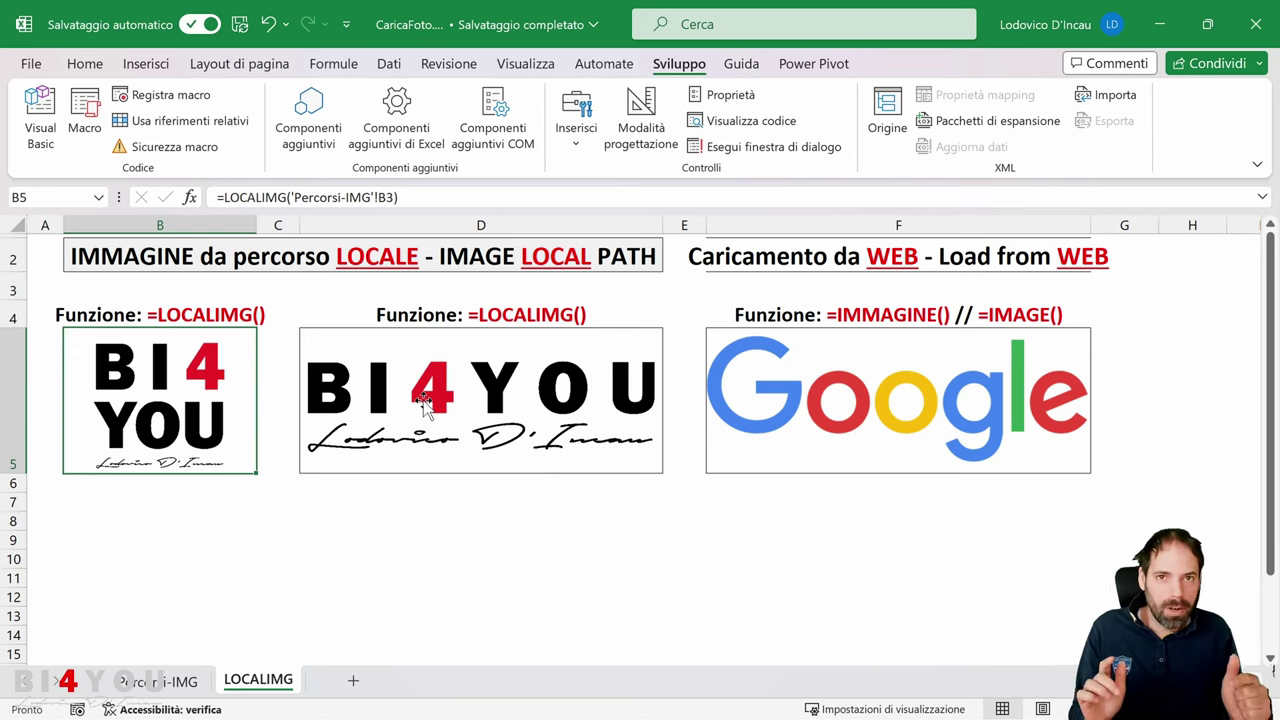
{"action": "left_click", "coordinate": [633, 460]}
{"action": "left_click_drag", "start_coordinate": [661, 226], "coordinate": [704, 218]}
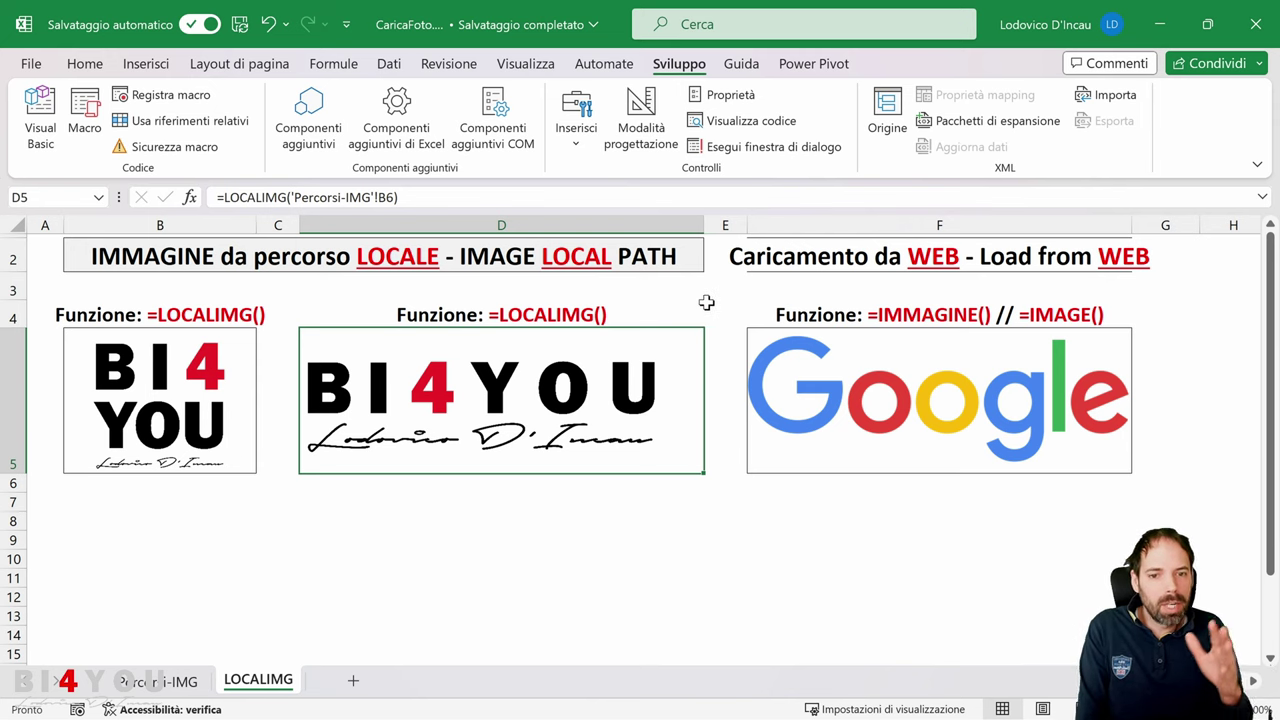
{"action": "left_click", "coordinate": [666, 380]}
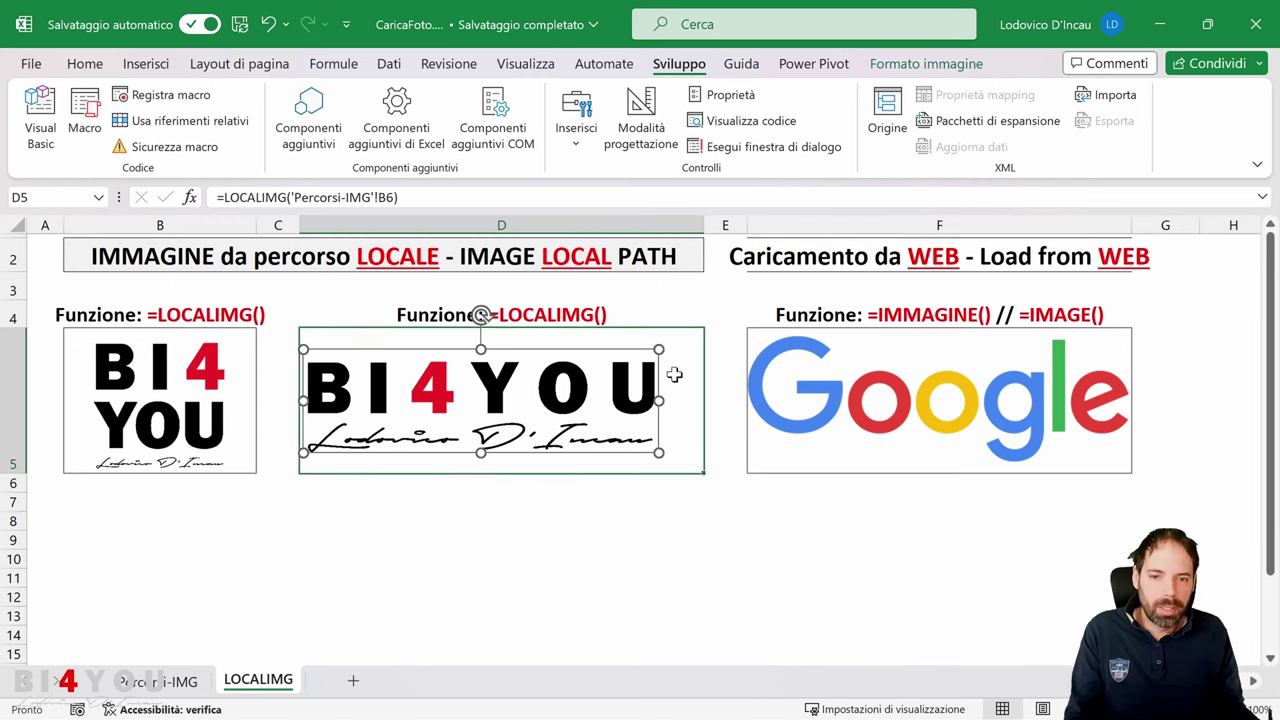
{"action": "double_click", "coordinate": [666, 380]}
{"action": "key", "text": "Return"}
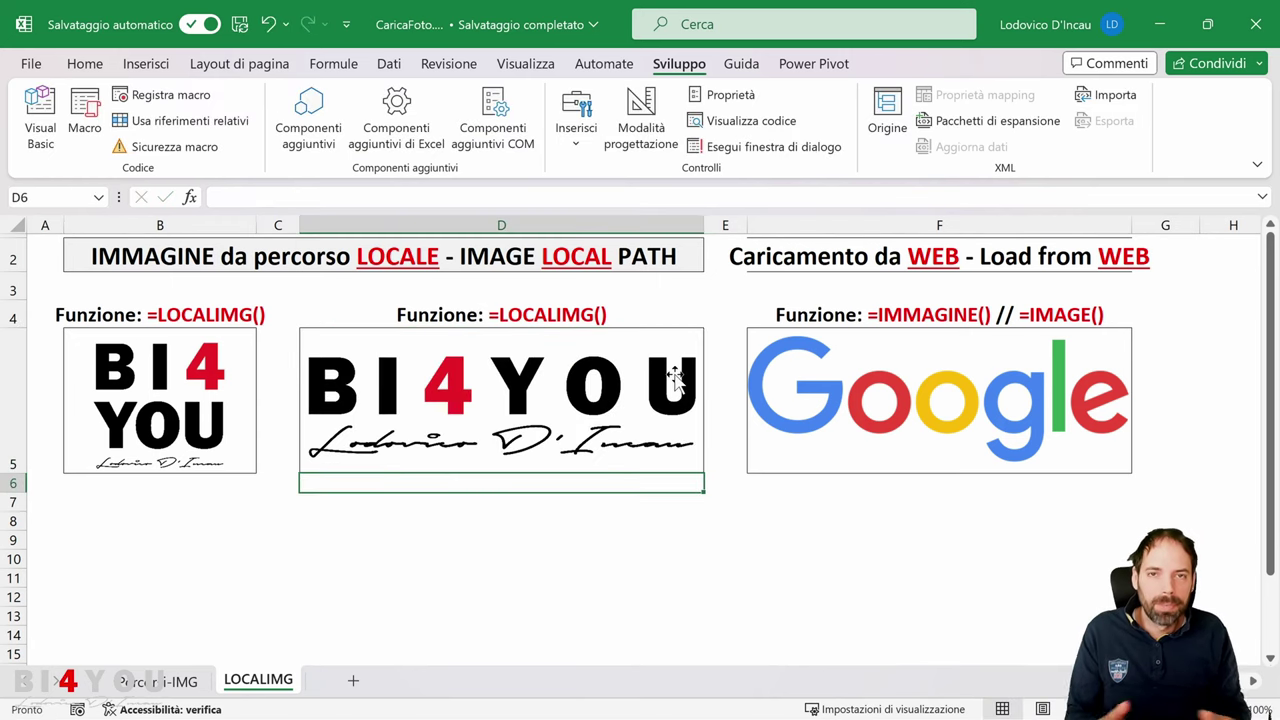